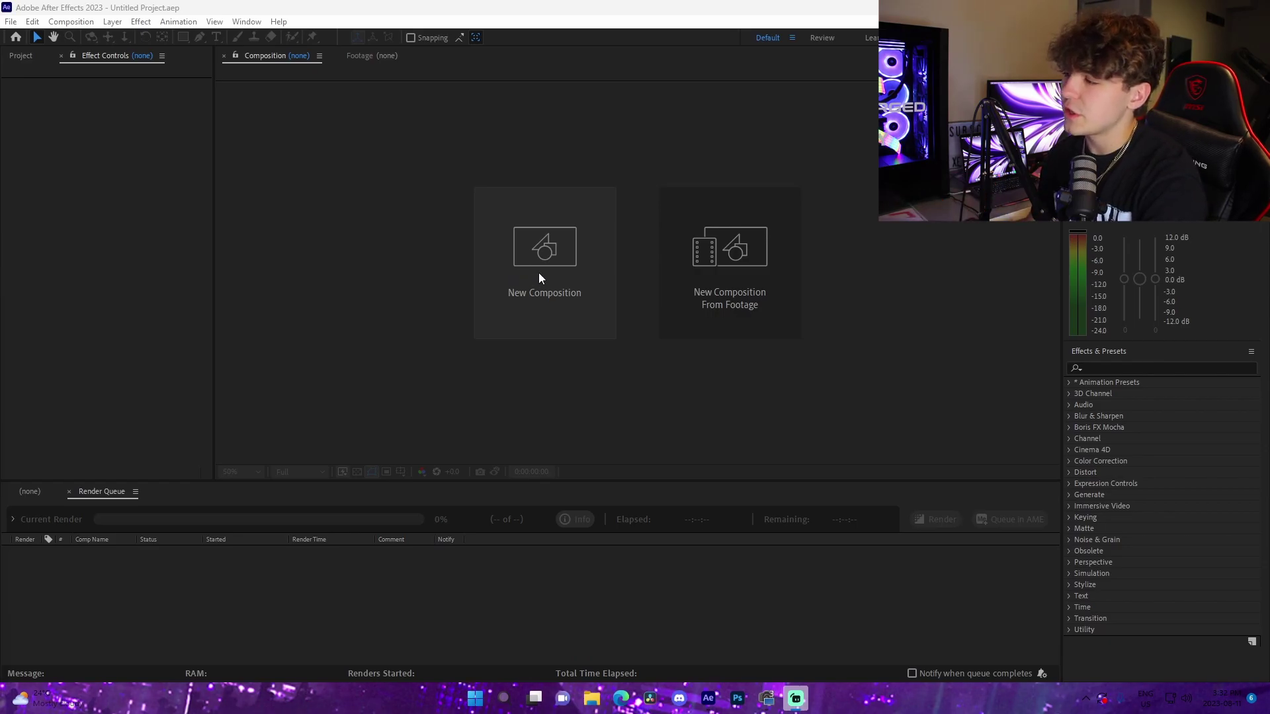
# Create a composition named FinalSubtitleTutorial, 1080 px wide and 1920 px high, with a duration of 0:01:10:47
pyautogui.click(538, 274)
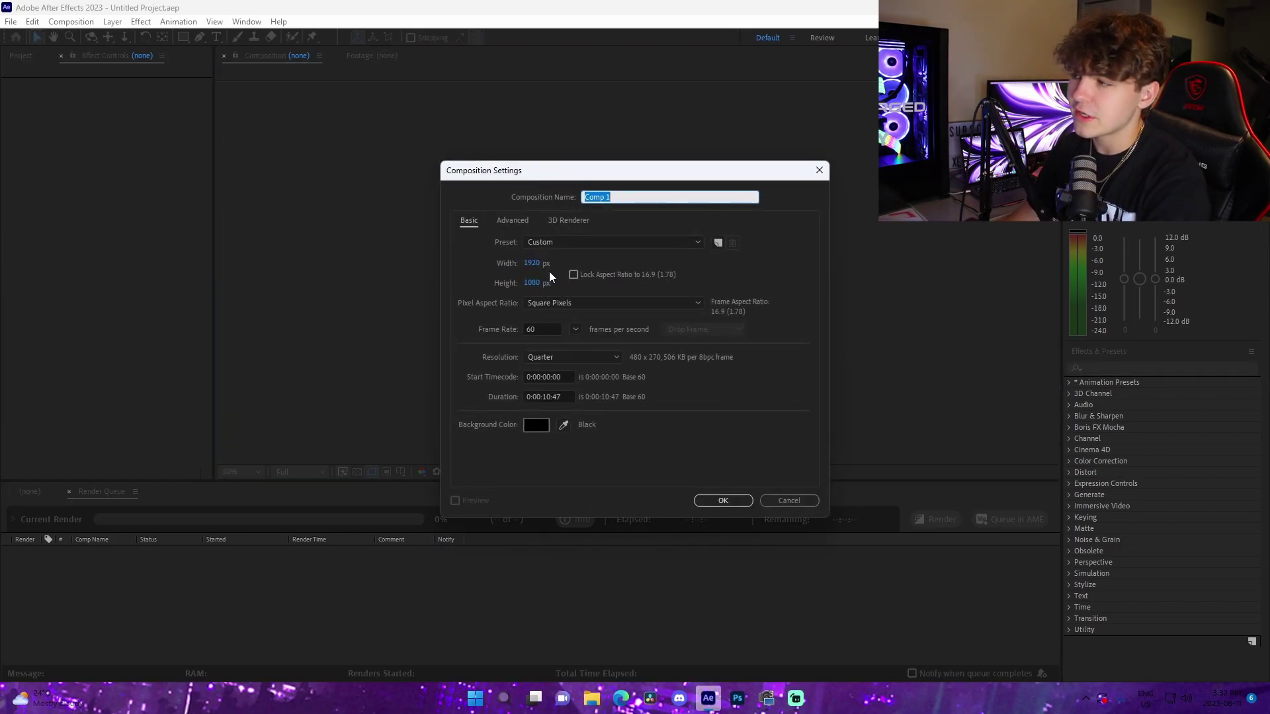
pyautogui.write('FinalSubtitleTutorial')
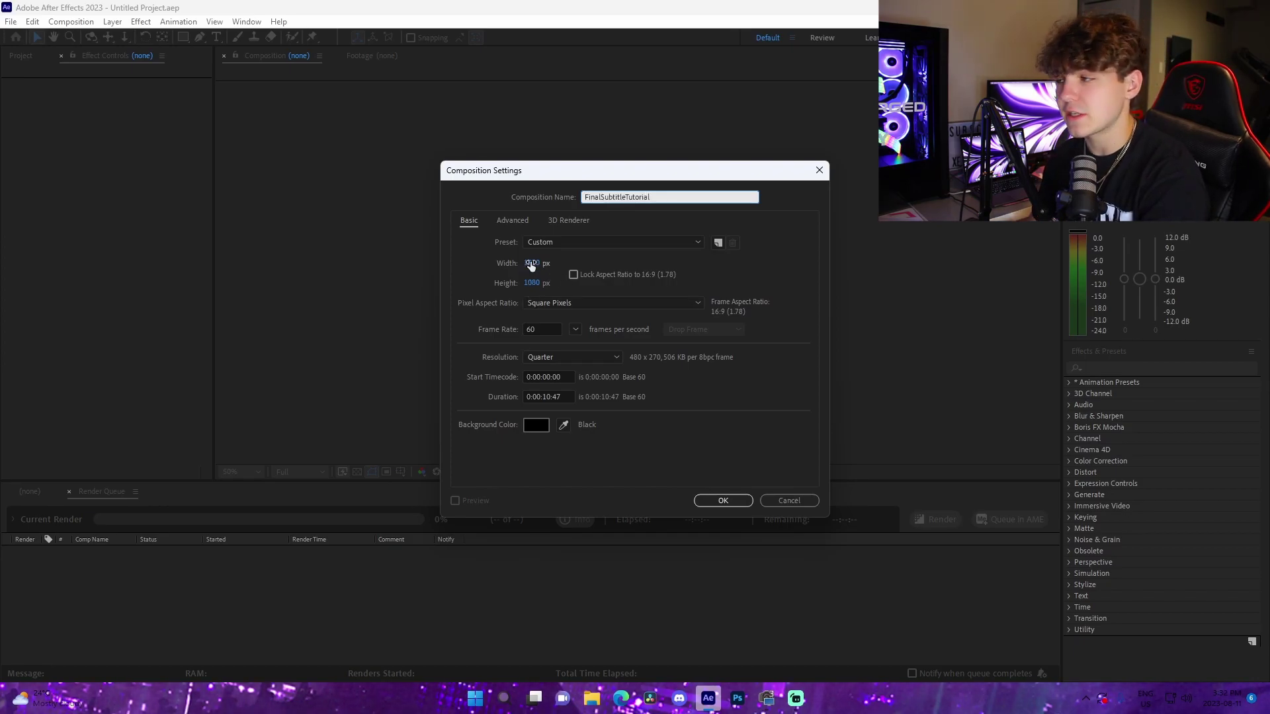
pyautogui.click(530, 263)
pyautogui.write('1080')
pyautogui.press('Tab')
pyautogui.write('192')
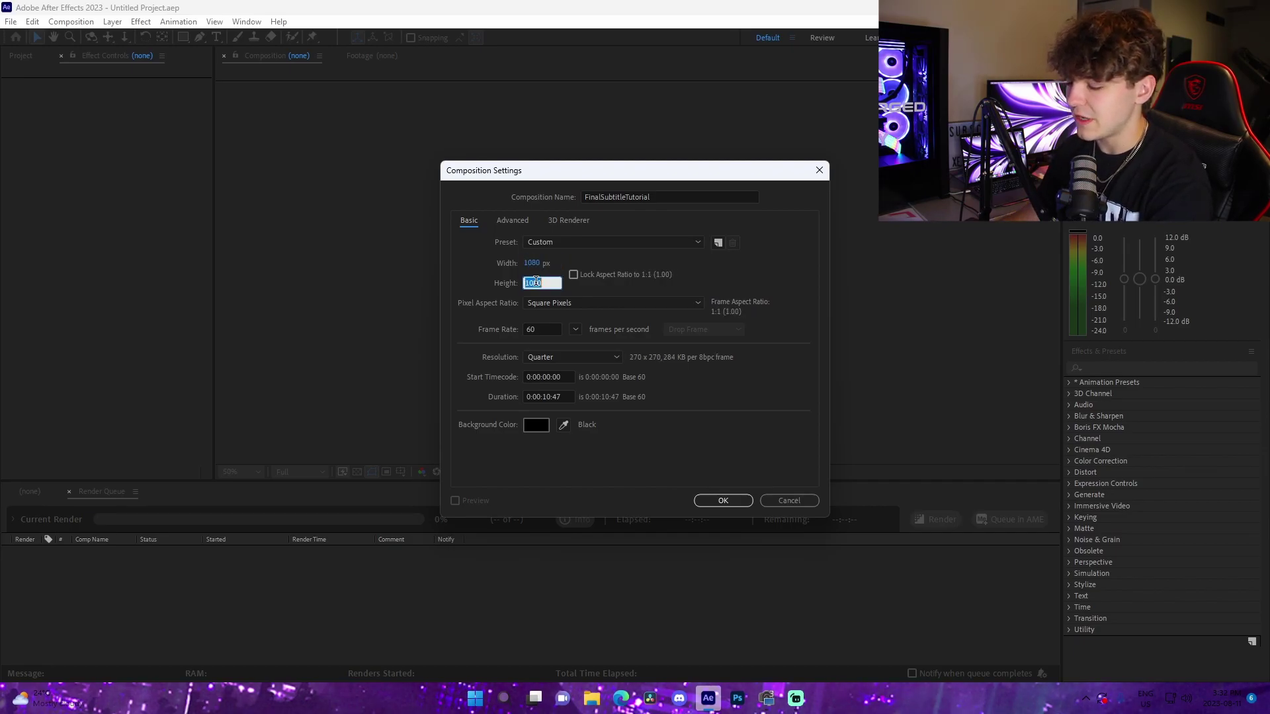
pyautogui.write('0')
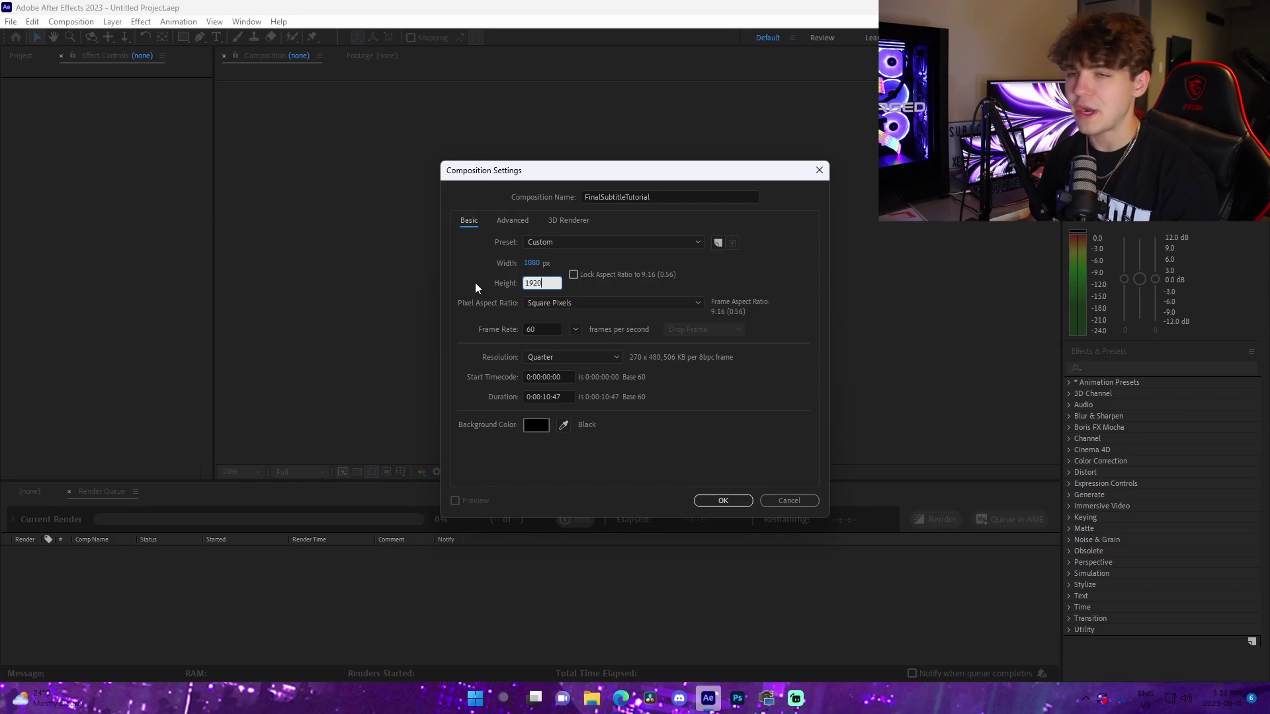
pyautogui.click(592, 294)
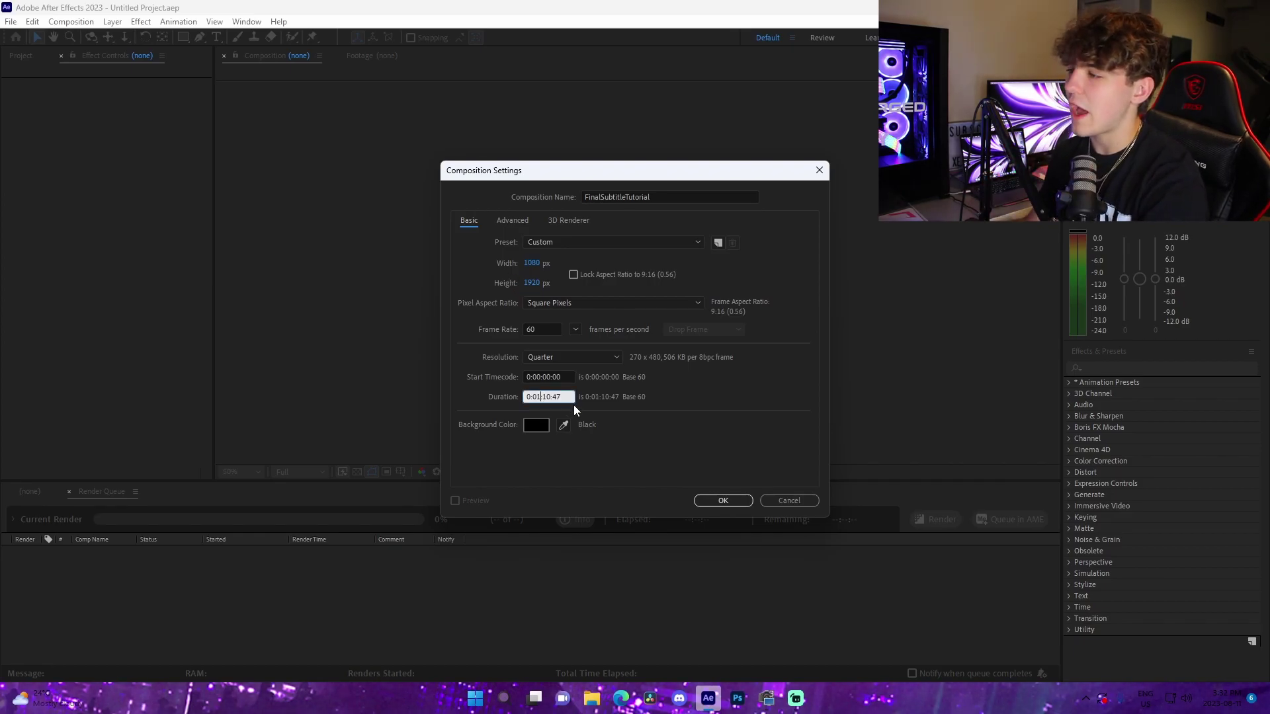
pyautogui.click(720, 501)
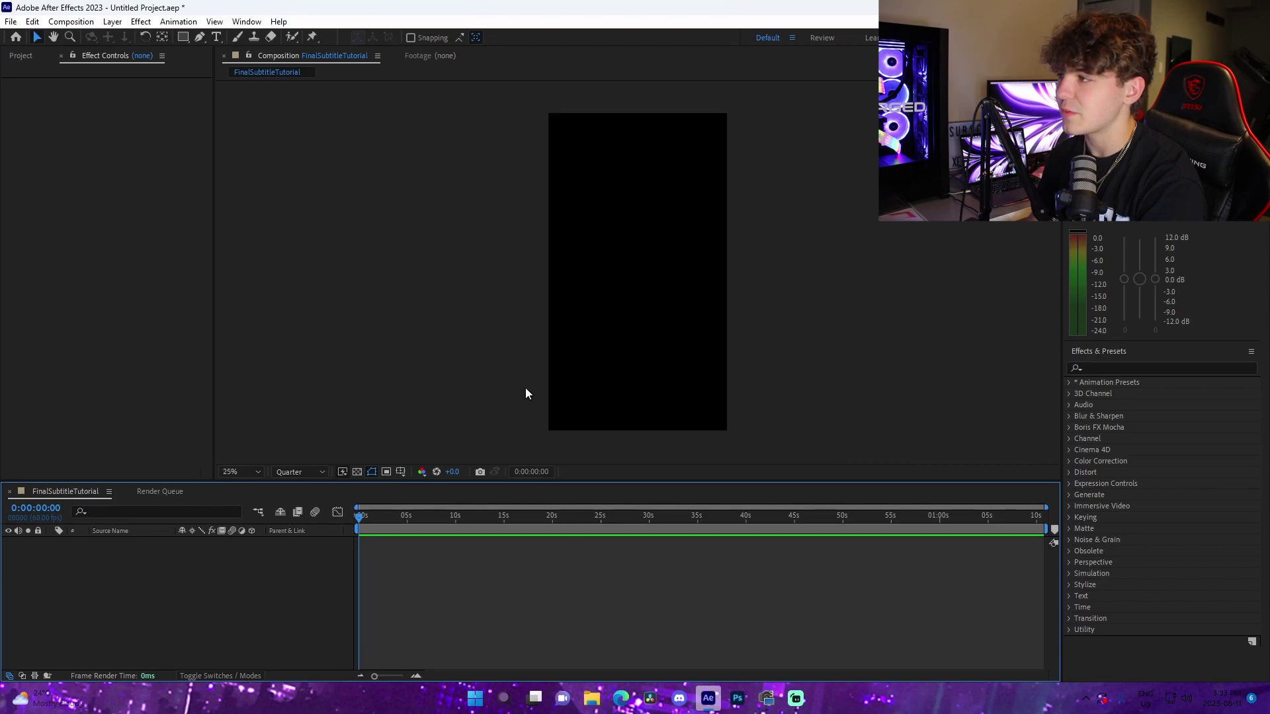
# Save the project as FinalSubtitleTutorial in the Josh's YT Vids folder
pyautogui.press('space')
pyautogui.moveTo(593, 387); pyautogui.dragTo(488, 359)
pyautogui.click(523, 557)
pyautogui.hotkey('ctrl', 's')
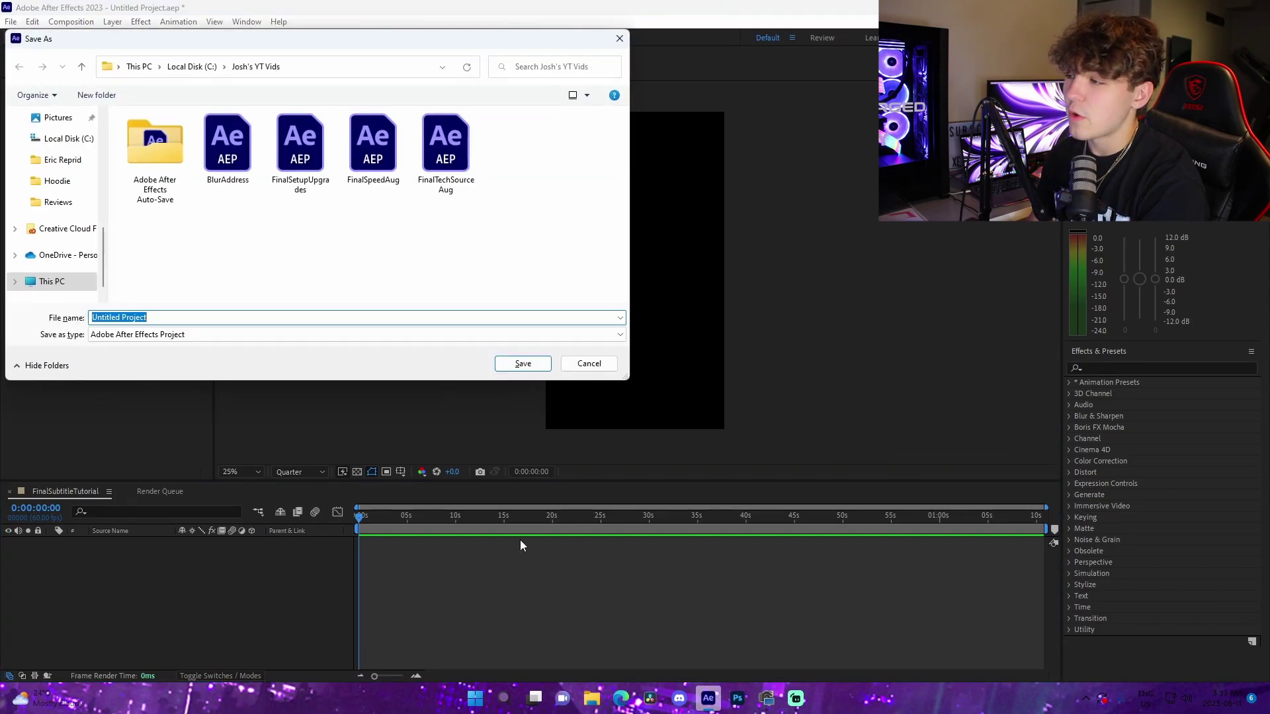
pyautogui.click(582, 364)
pyautogui.hotkey('ctrl', 's')
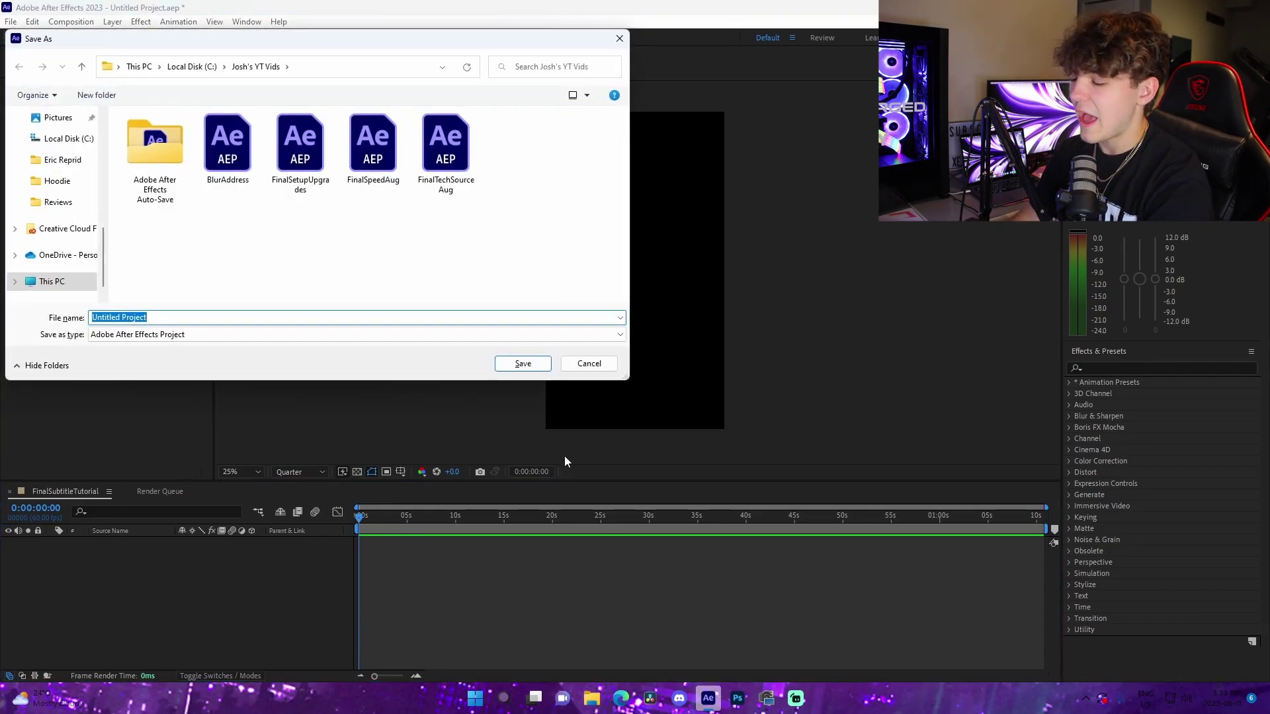
pyautogui.write('FinalSubtitleTutorial')
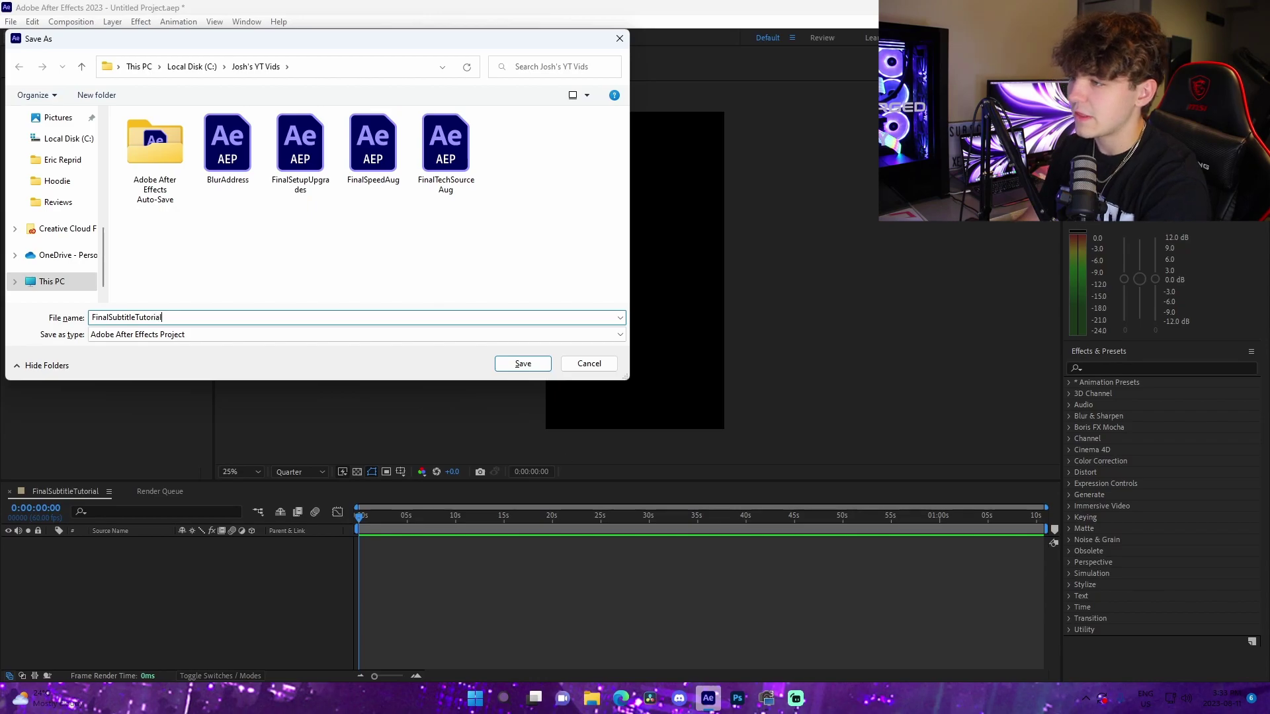
pyautogui.press('Return')
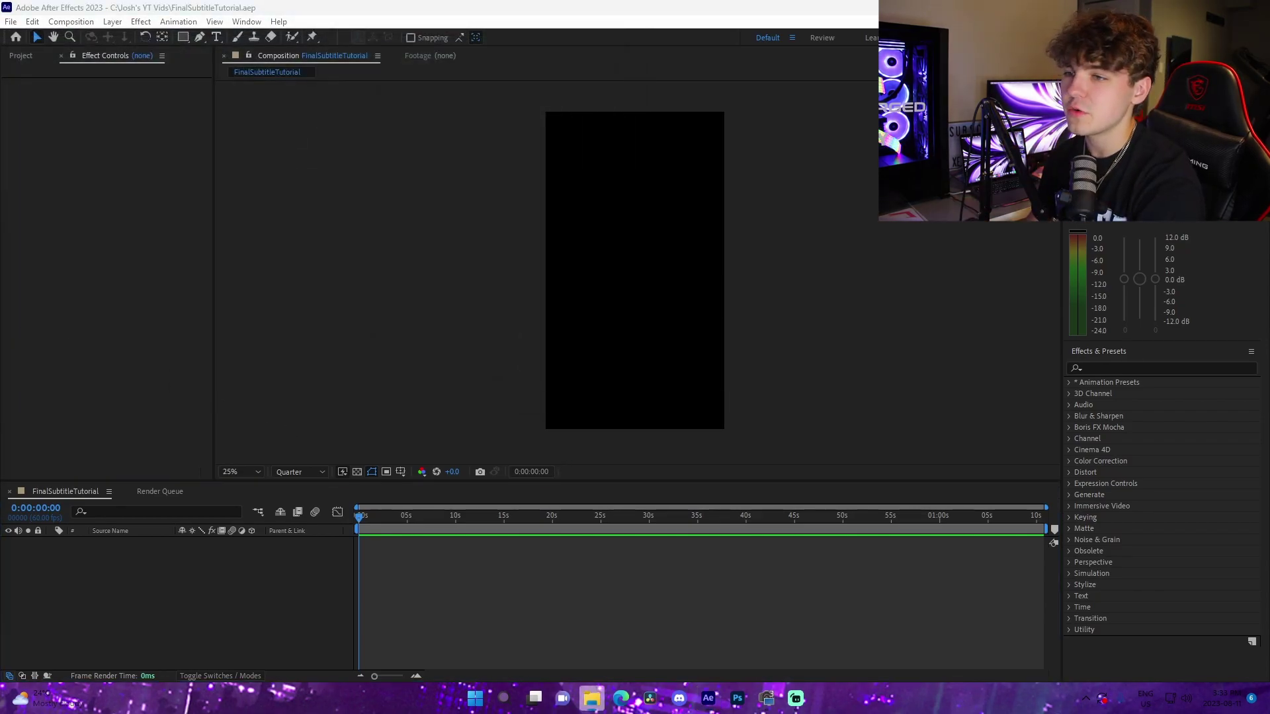
# Bring the NoSubsSpeedAug.mov clip into the timeline as a layer and scrub through its first seconds
pyautogui.moveTo(375, 555); pyautogui.dragTo(401, 565)
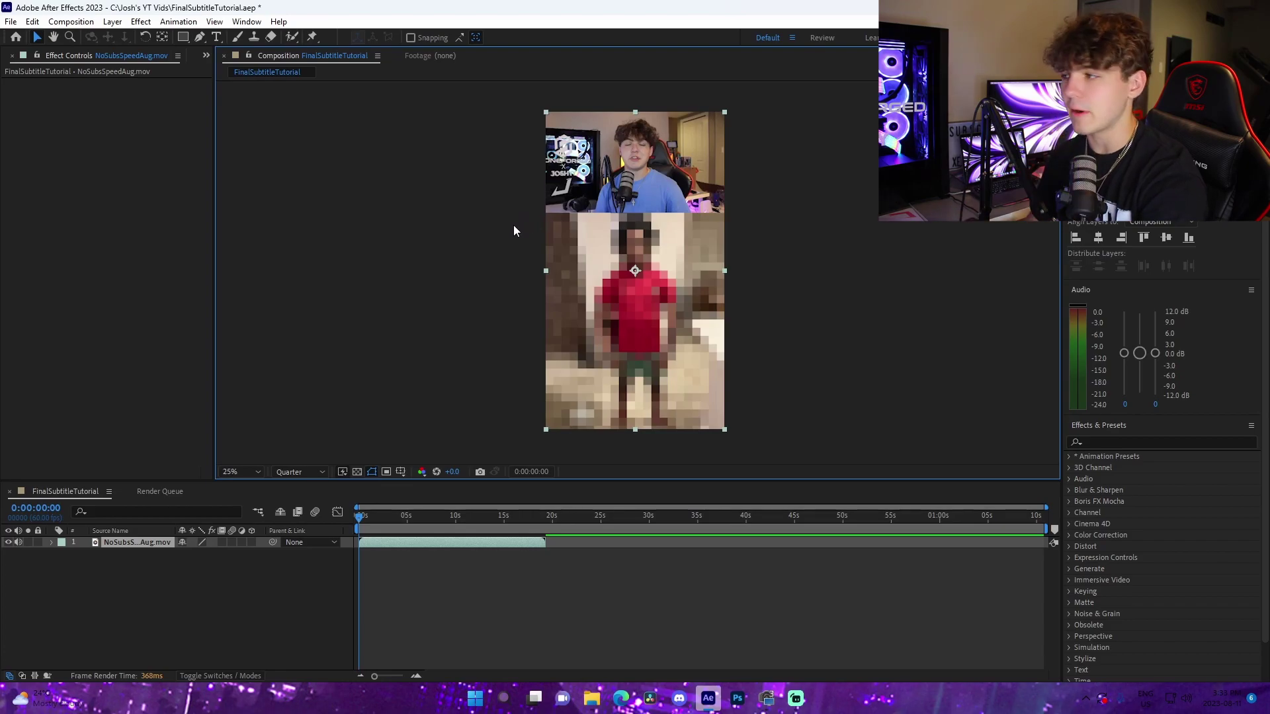
pyautogui.moveTo(367, 515); pyautogui.dragTo(403, 506)
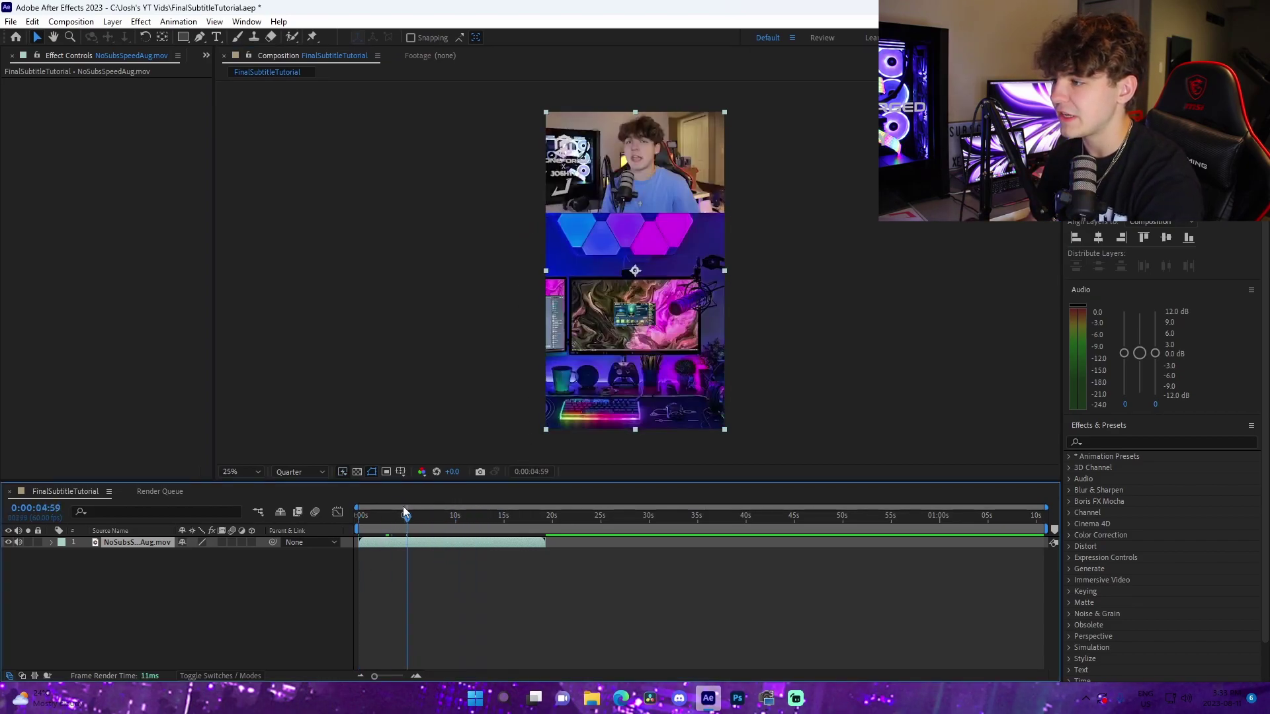
# Set the composition duration to 0:00:19:21 to match the clip's end, save, and return to the first frame
pyautogui.click(545, 514)
pyautogui.click(37, 508)
pyautogui.hotkey('ctrl', 'c')
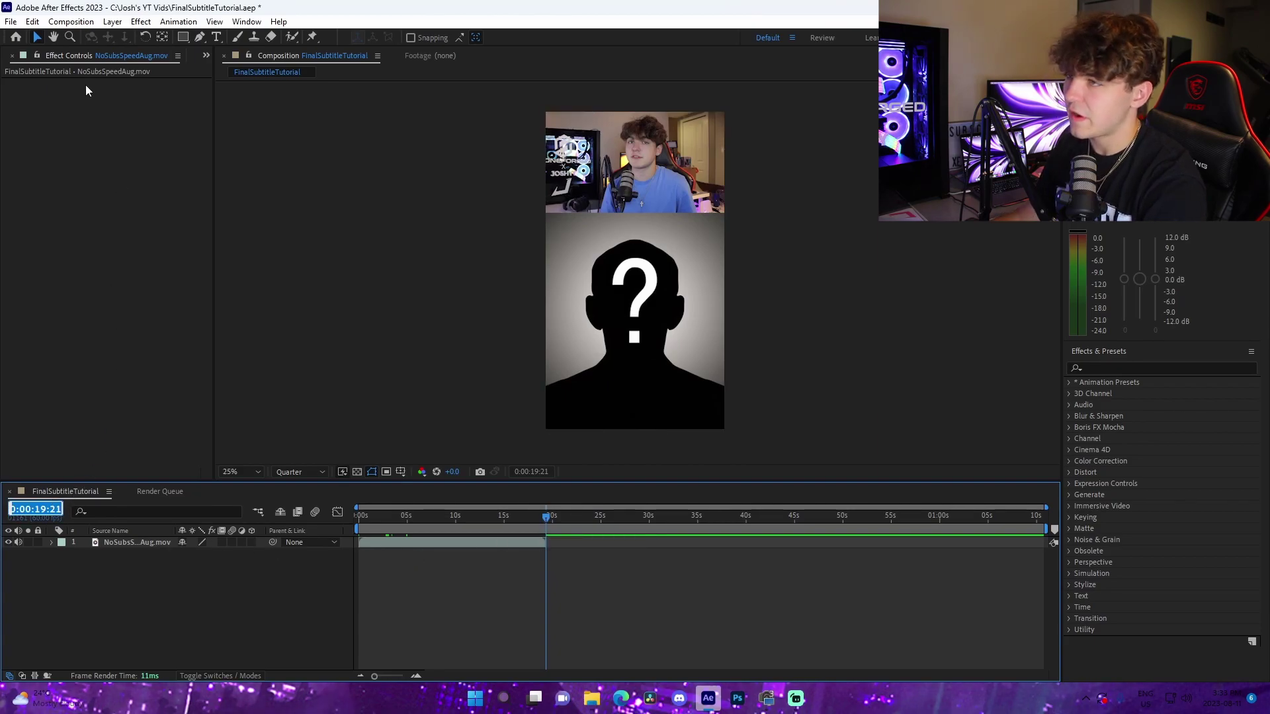
pyautogui.click(75, 25)
pyautogui.click(127, 59)
pyautogui.click(550, 395)
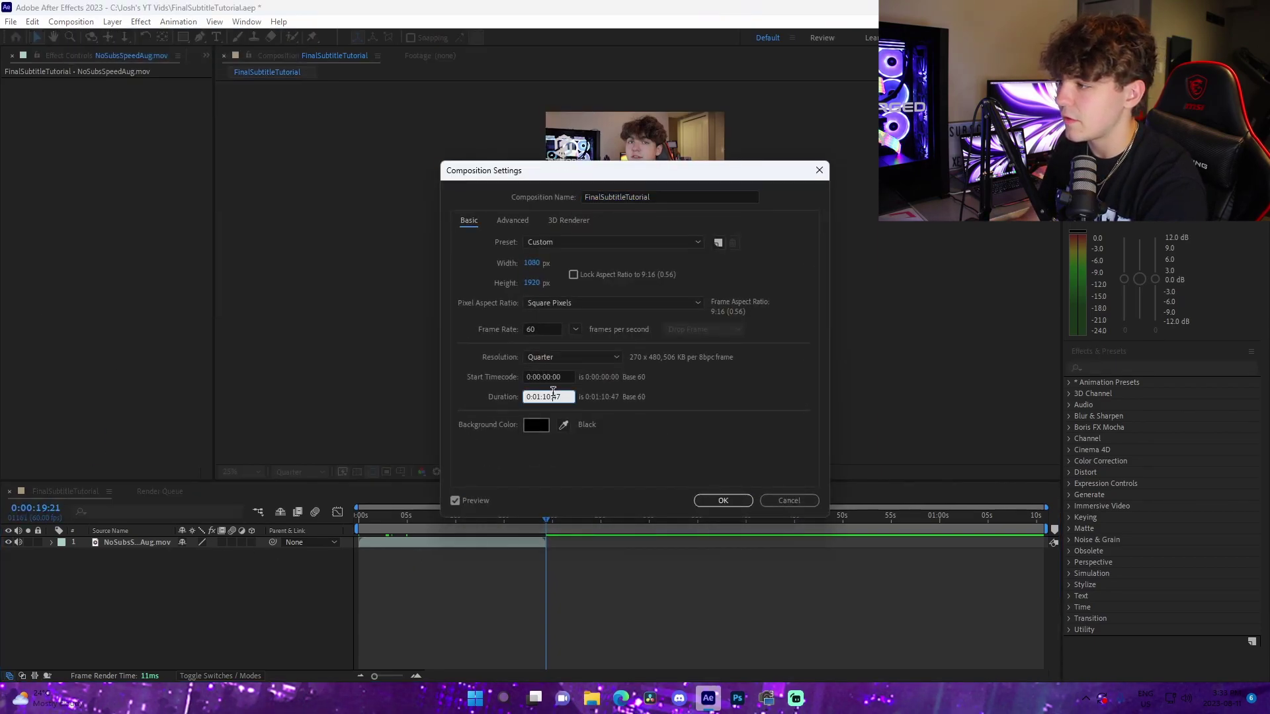
pyautogui.hotkey('ctrl', 'v')
pyautogui.click(722, 499)
pyautogui.hotkey('ctrl', 's')
pyautogui.moveTo(703, 519); pyautogui.dragTo(1262, 525)
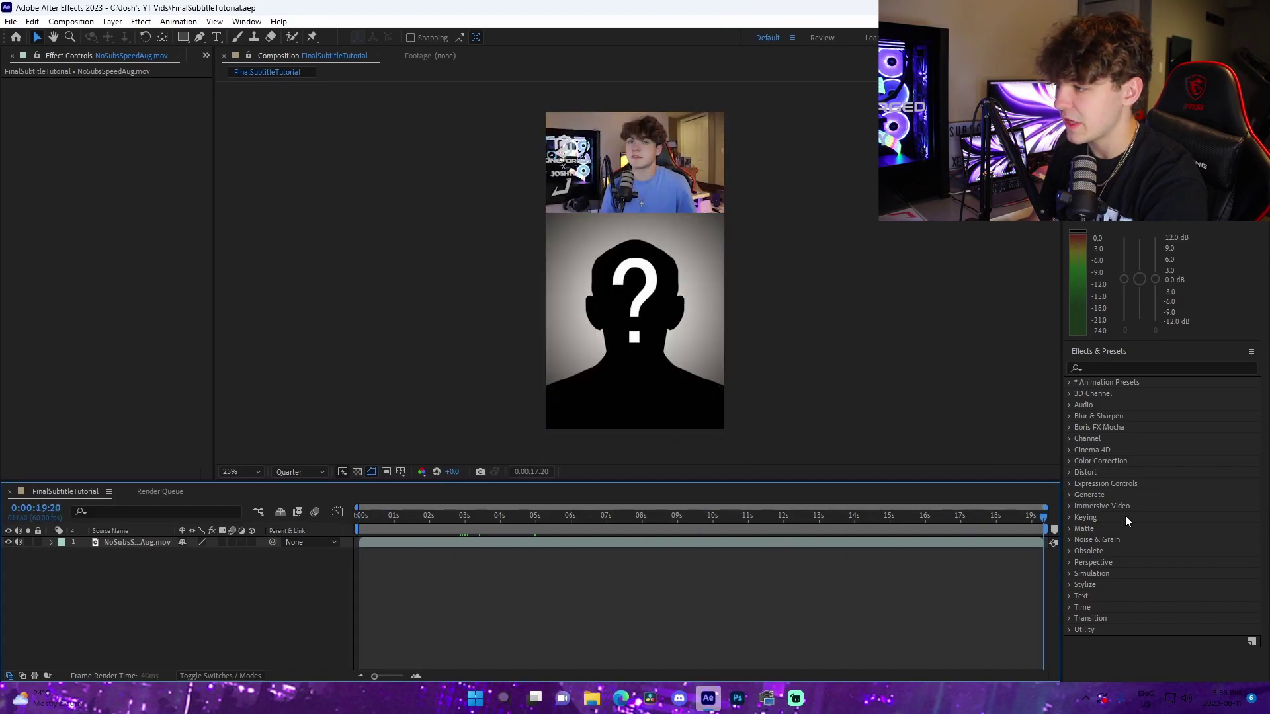
pyautogui.press('Home')
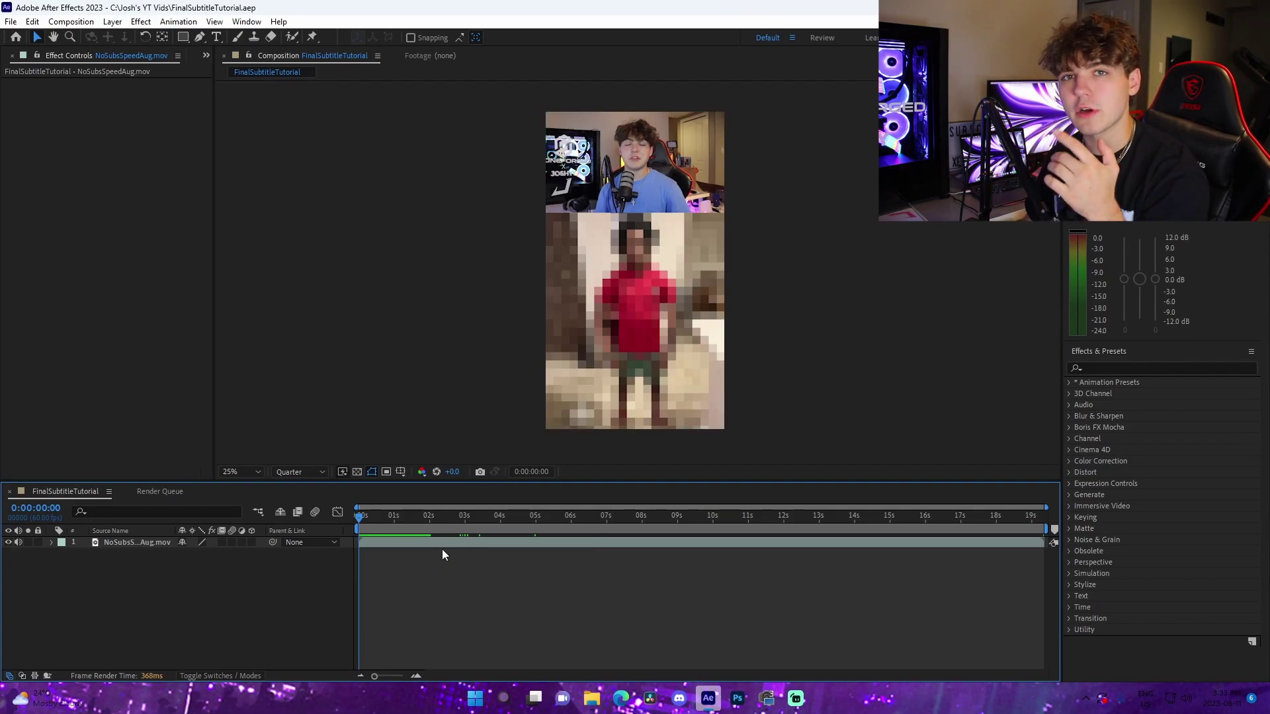
pyautogui.rightClick(388, 565)
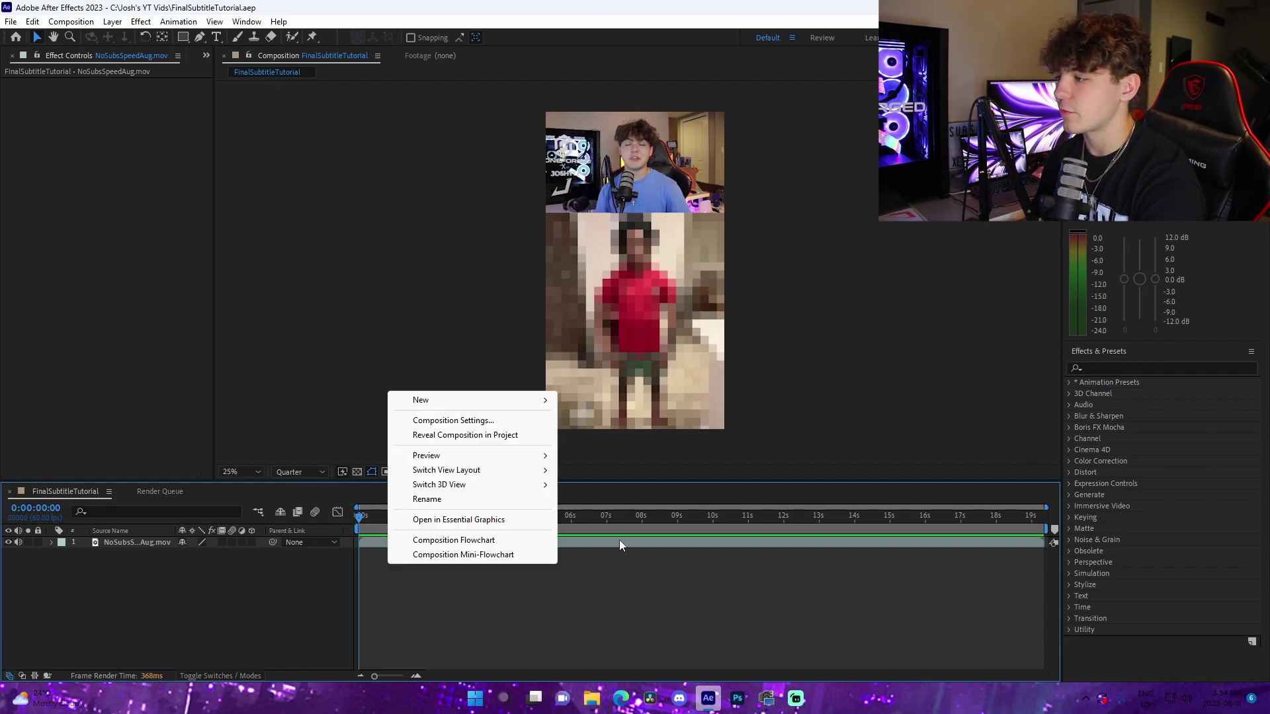
pyautogui.rightClick(619, 542)
pyautogui.click(782, 278)
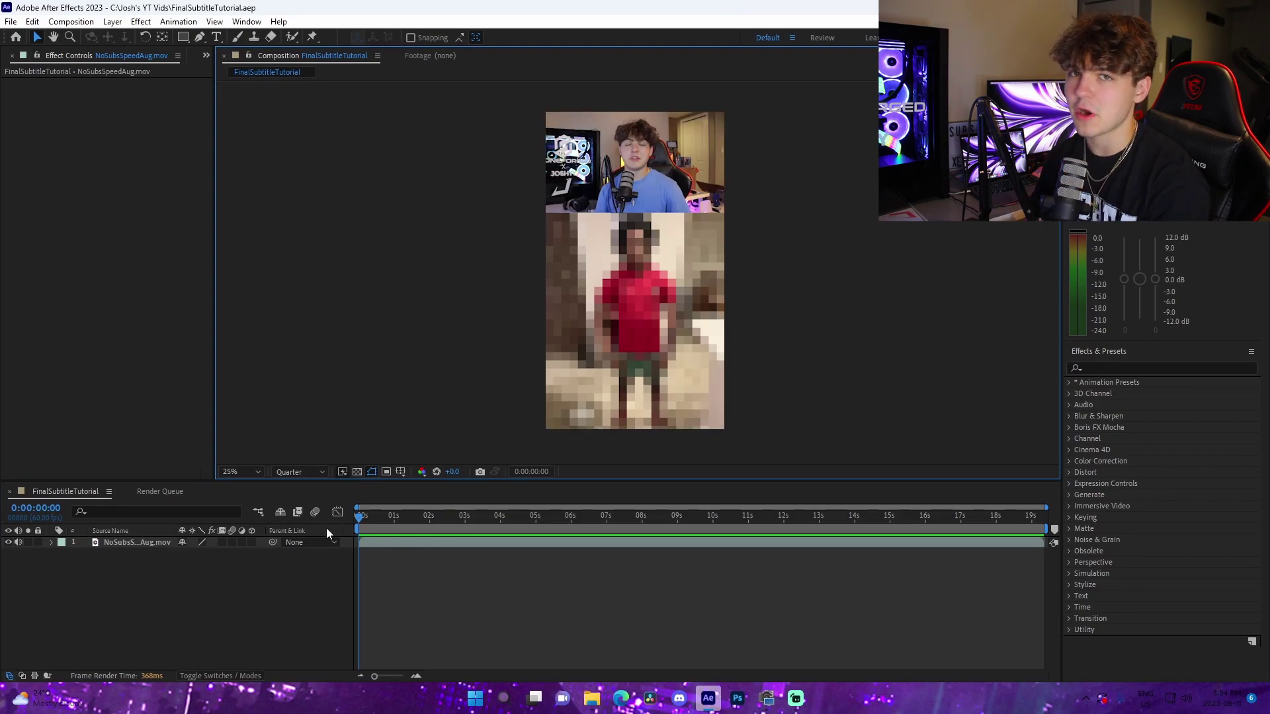
# Search the keyboard shortcuts for "marker" and check which key is assigned to Add Layer Marker
pyautogui.click(32, 22)
pyautogui.click(107, 445)
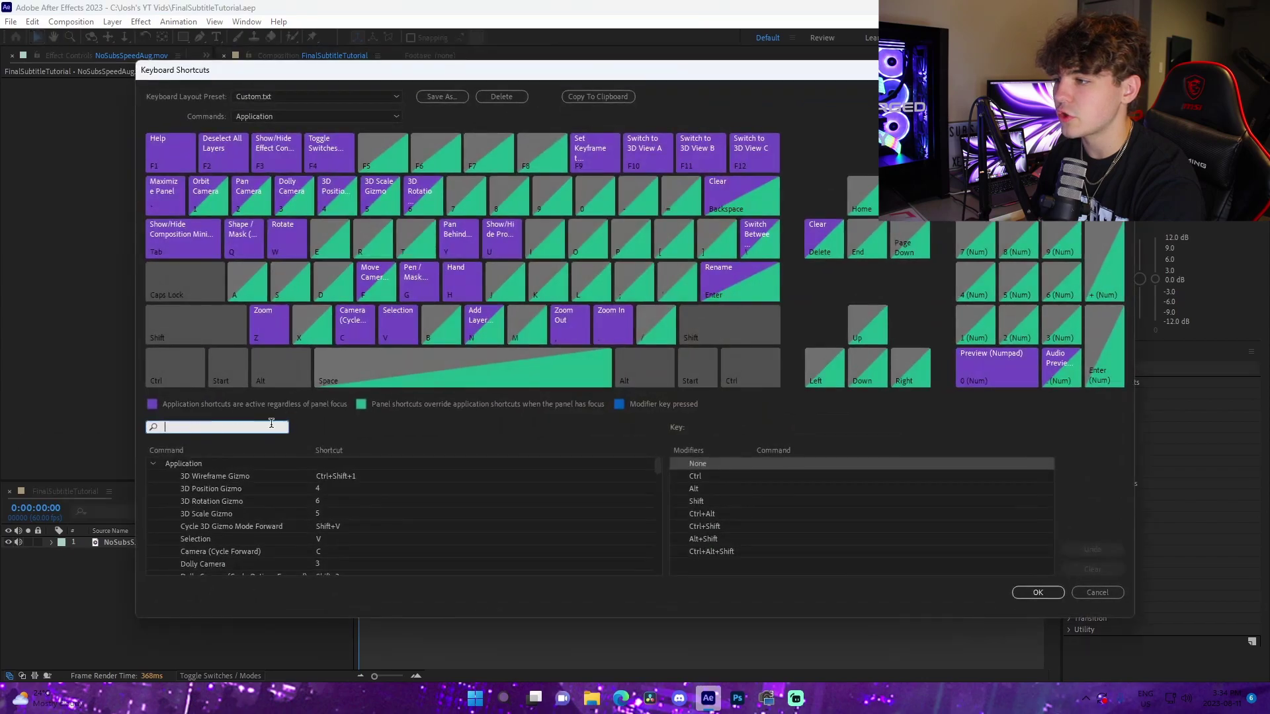
pyautogui.write('marker')
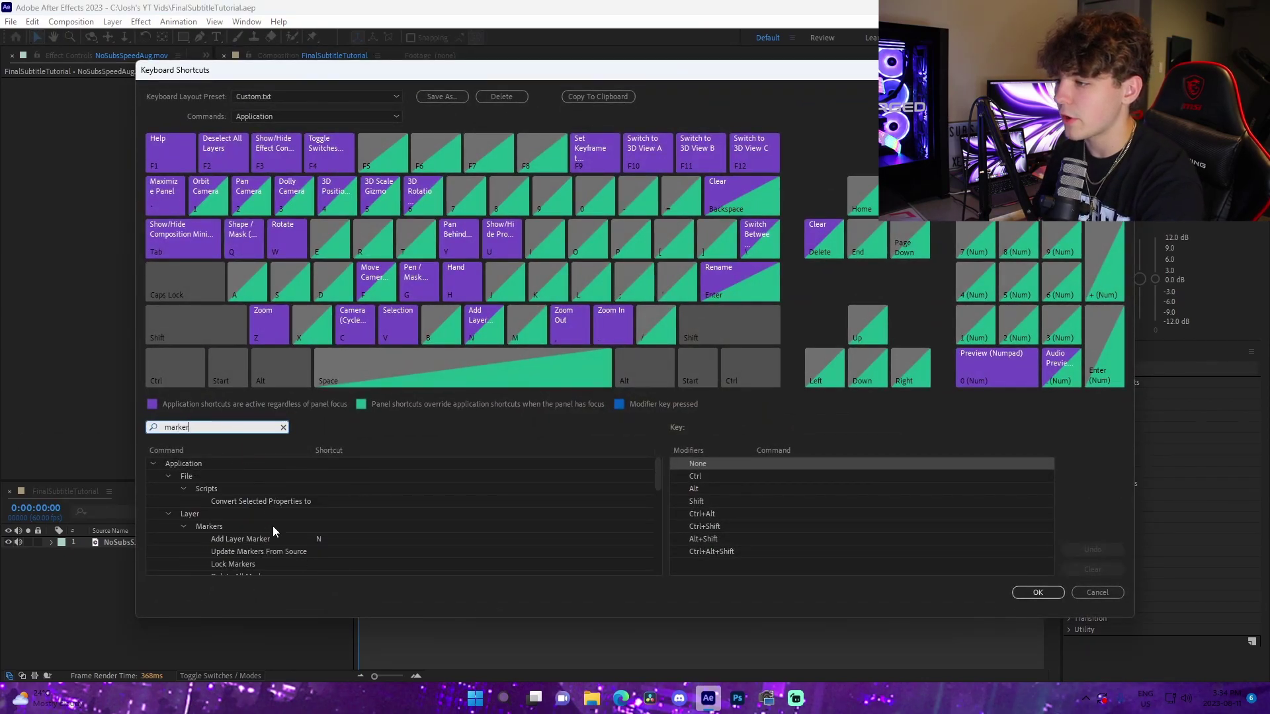
pyautogui.scroll(-1, 235, 533)
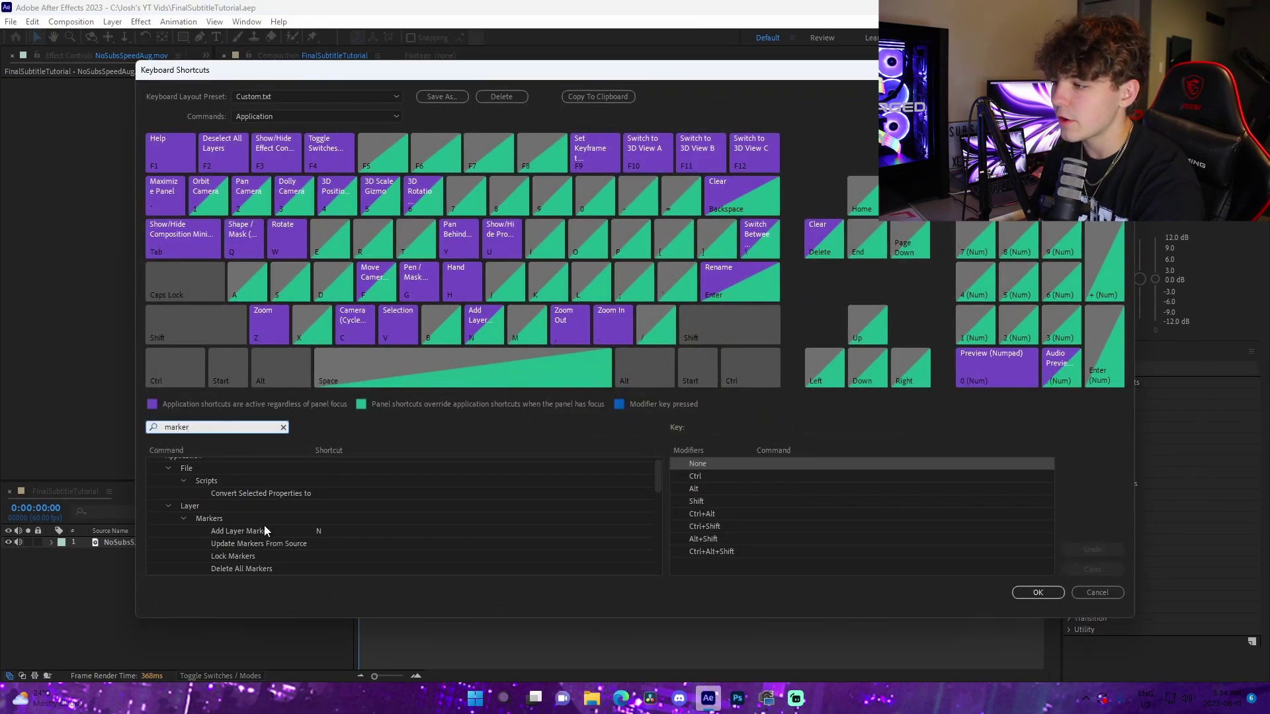
pyautogui.click(315, 534)
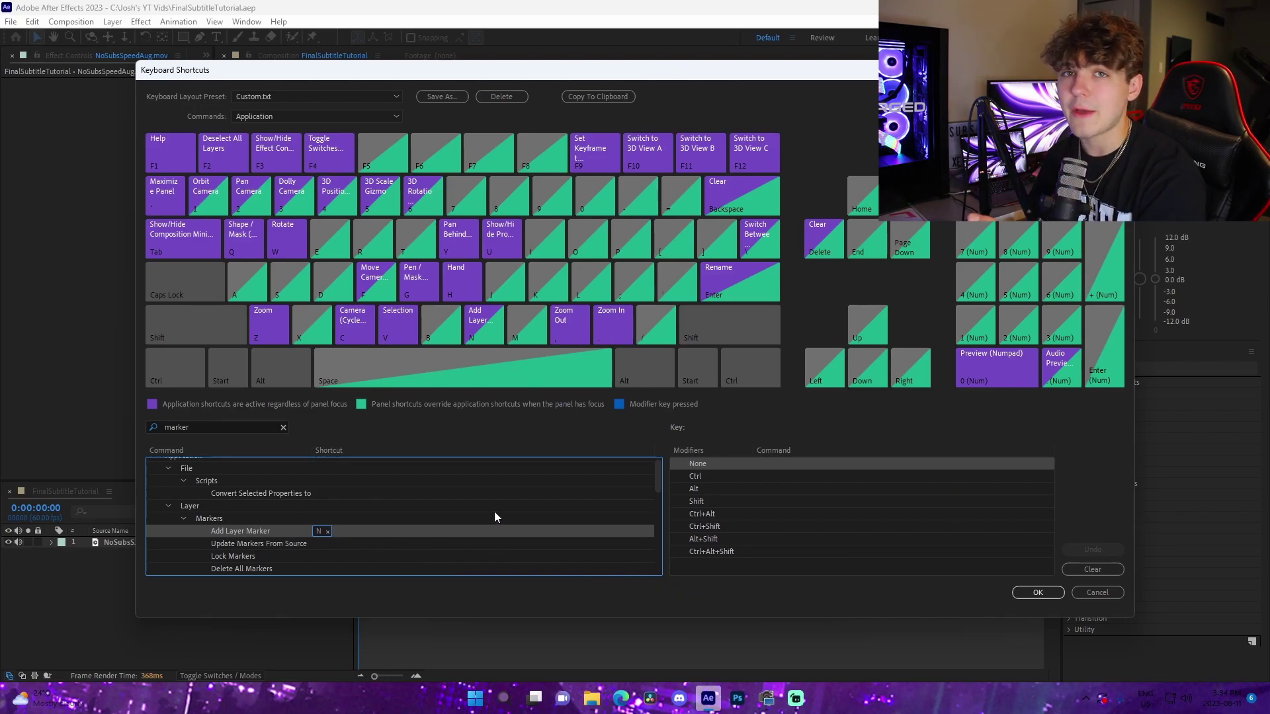
pyautogui.click(1039, 593)
# Place seven trial composition markers at different times between about 1 and 12 seconds
pyautogui.click(395, 523)
pyautogui.press('KP_Multiply')
pyautogui.click(447, 524)
pyautogui.press('KP_Multiply')
pyautogui.click(524, 524)
pyautogui.press('KP_Multiply')
pyautogui.click(586, 525)
pyautogui.press('KP_Multiply')
pyautogui.press('KP_Multiply')
pyautogui.press('KP_Multiply')
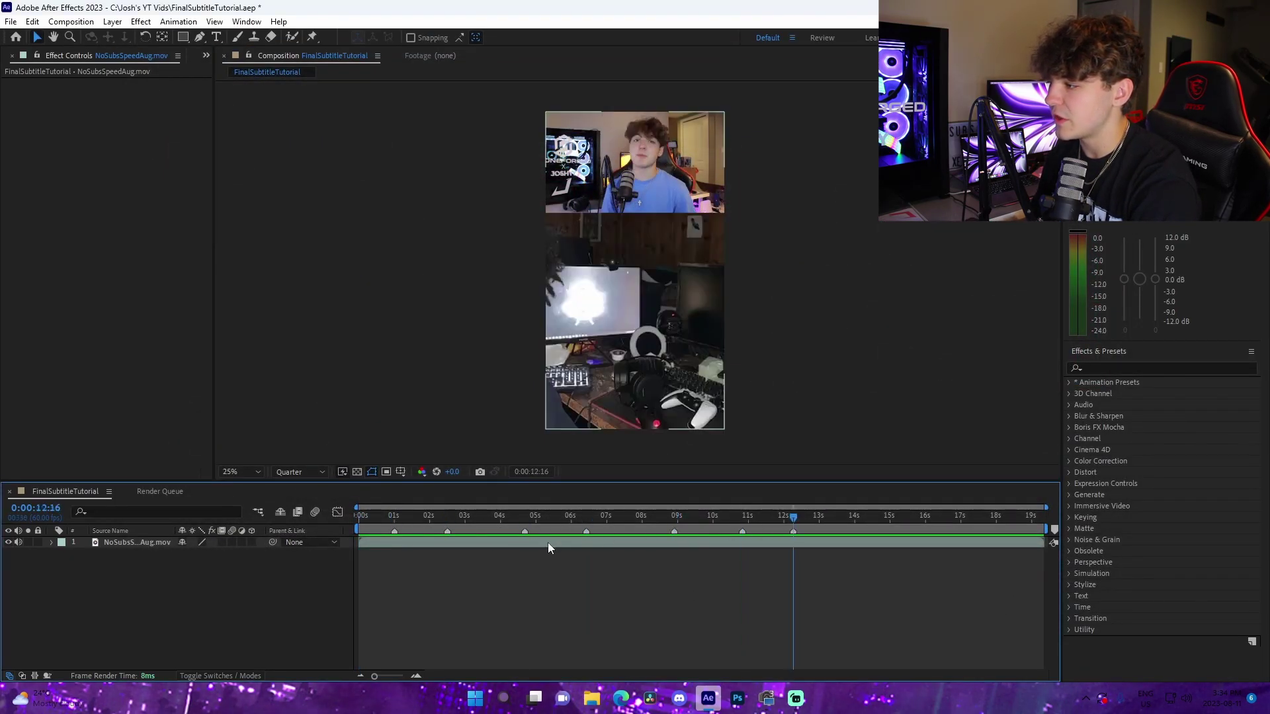
pyautogui.click(411, 539)
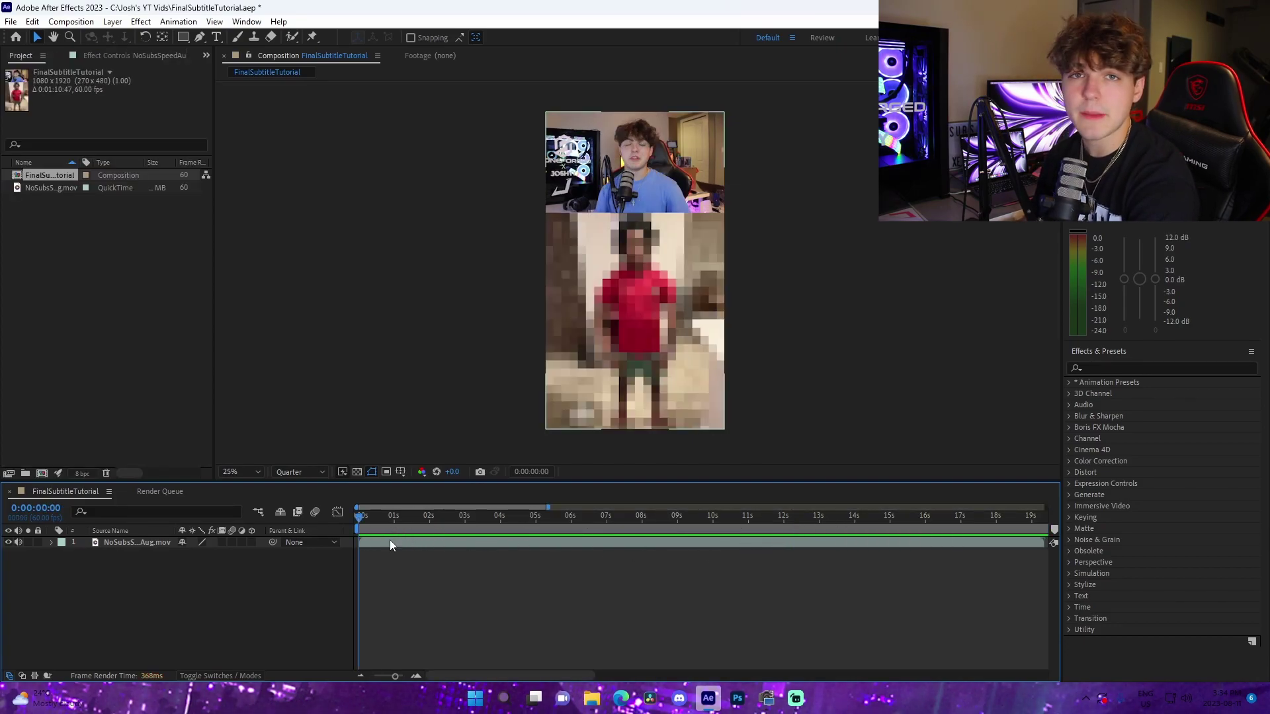
# Reveal the audio waveform of the NoSubsSpeedAug.mov layer in the timeline
pyautogui.click(390, 542)
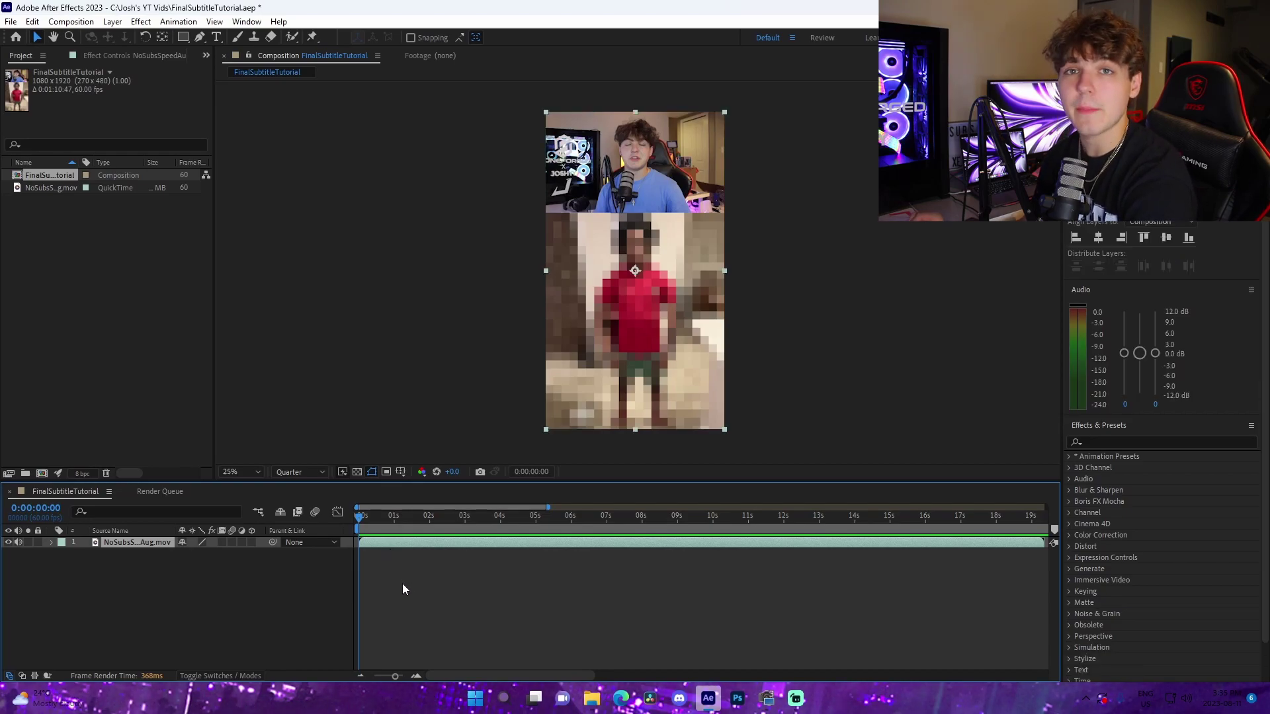
pyautogui.press('l')
pyautogui.press('l')
pyautogui.click(411, 590)
pyautogui.moveTo(369, 509); pyautogui.dragTo(351, 578)
pyautogui.click(387, 520)
# Play back the audio and add composition markers at the spoken words through about the first five seconds, guided by the waveform
pyautogui.press('=')
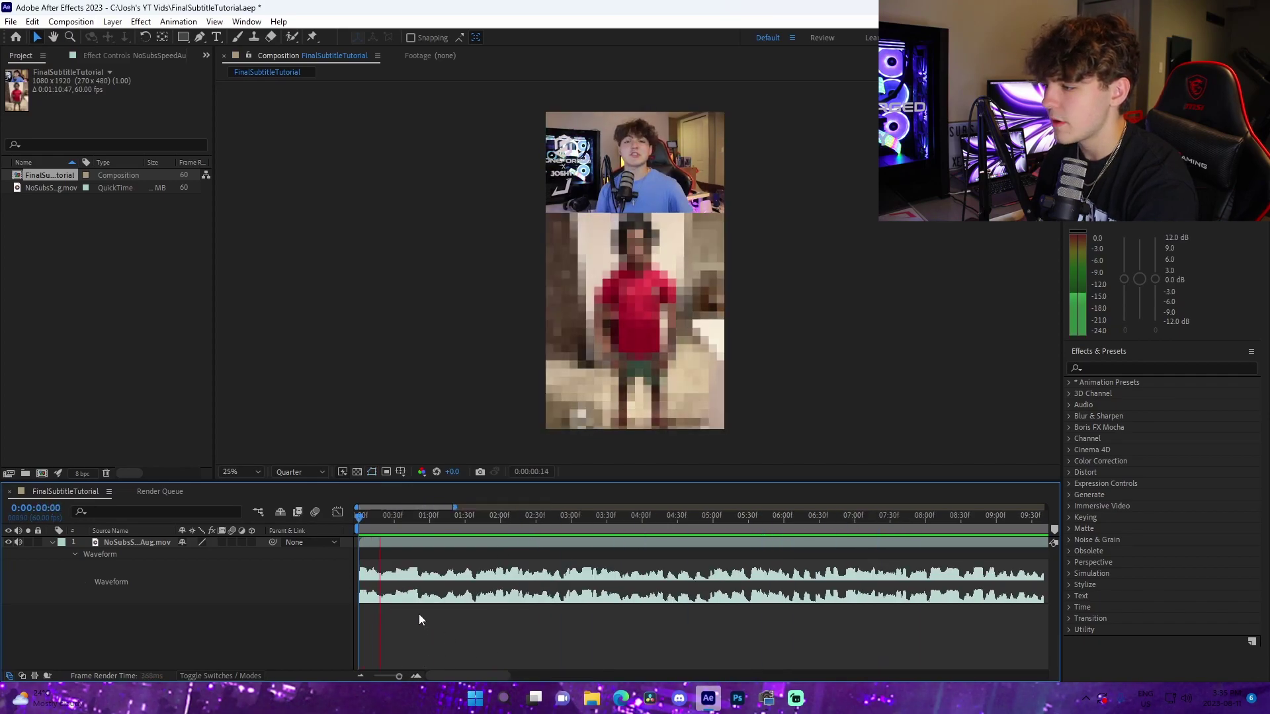
pyautogui.press('space')
pyautogui.click(367, 523)
pyautogui.press('space')
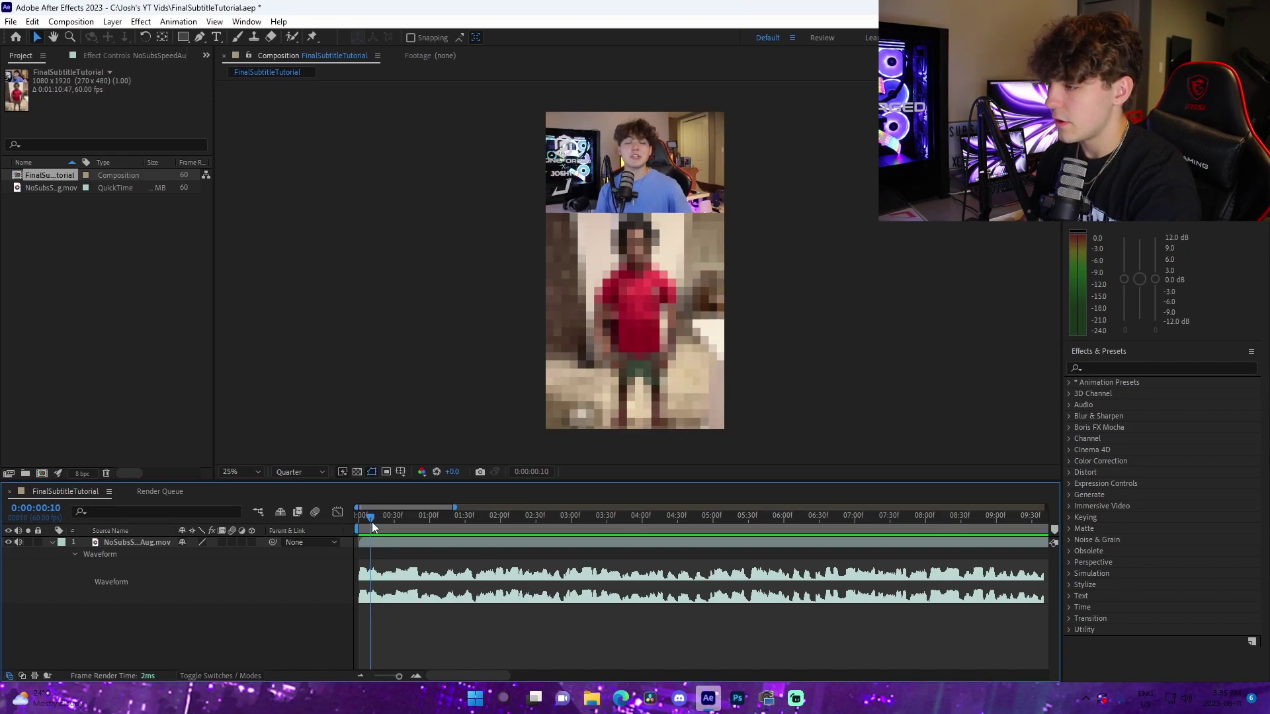
pyautogui.click(403, 525)
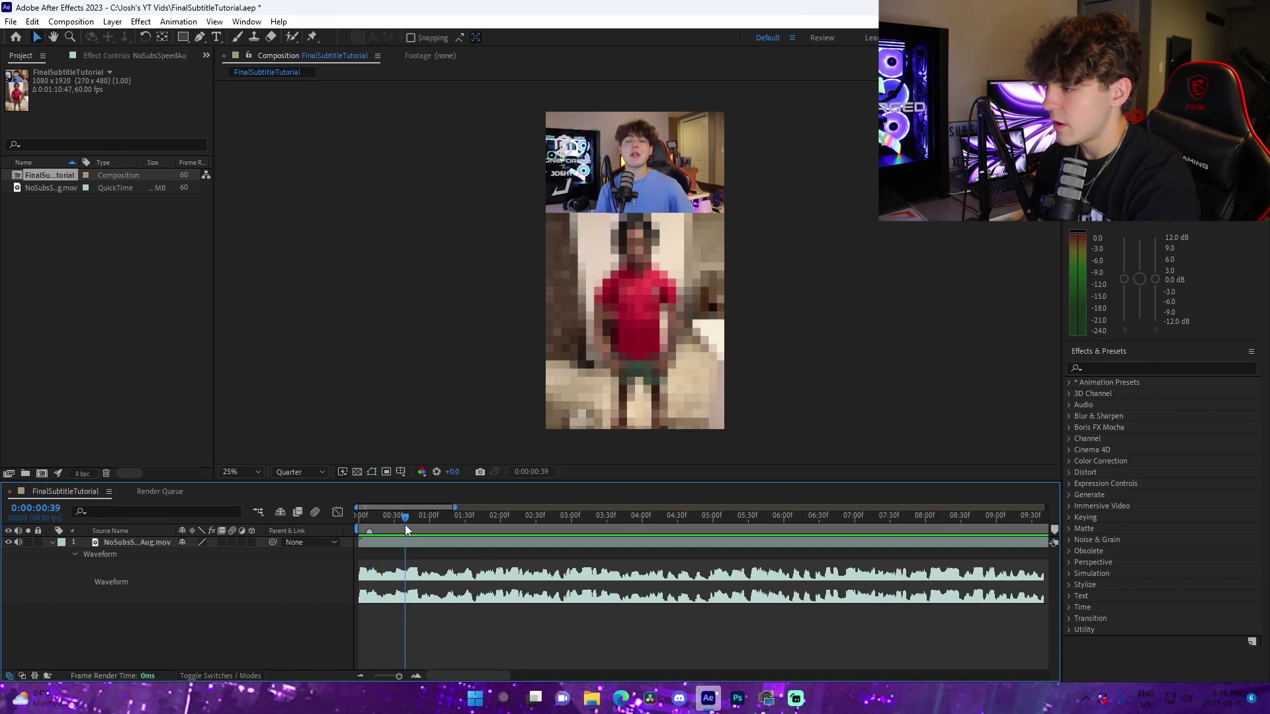
pyautogui.click(465, 522)
pyautogui.press('KP_Multiply')
pyautogui.press('space')
pyautogui.moveTo(483, 525); pyautogui.dragTo(475, 525)
pyautogui.press('KP_Multiply')
pyautogui.press('space')
pyautogui.click(486, 525)
pyautogui.press('KP_Multiply')
pyautogui.press('space')
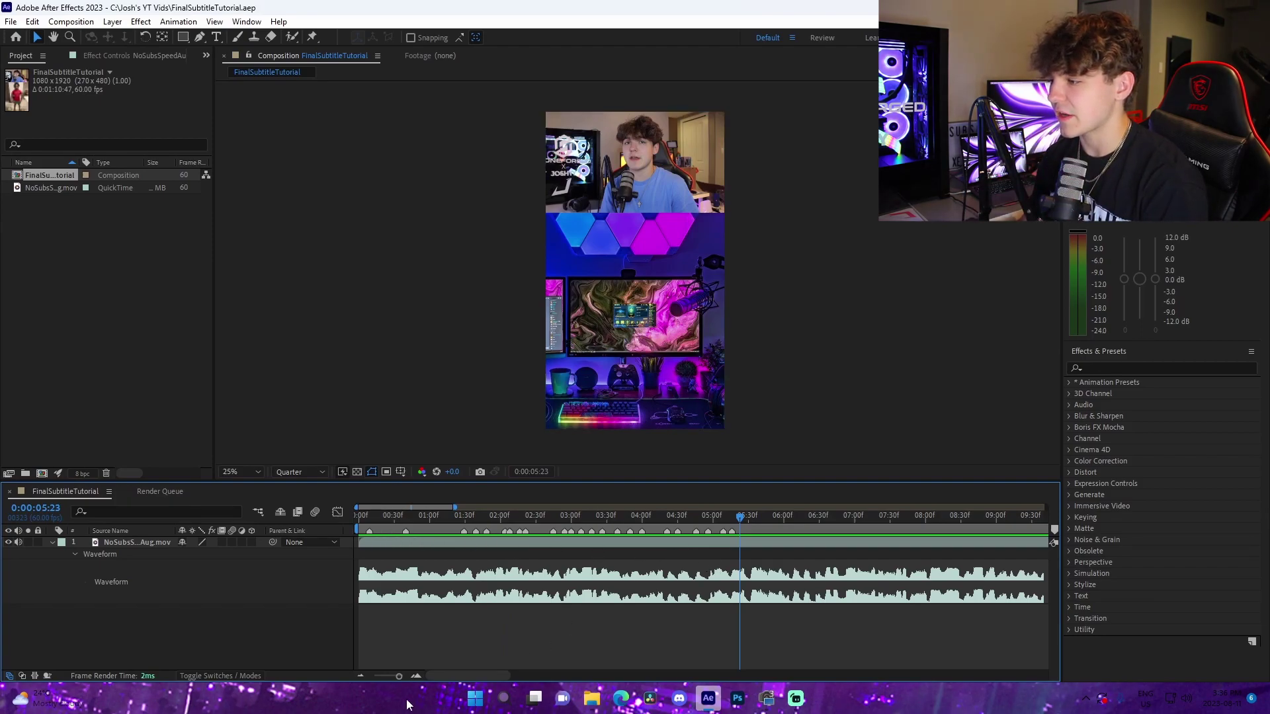
# Trim the end of the NoSubsSpeedAug.mov layer to 0:00:05:16, at the last marker
pyautogui.click(361, 676)
pyautogui.click(360, 676)
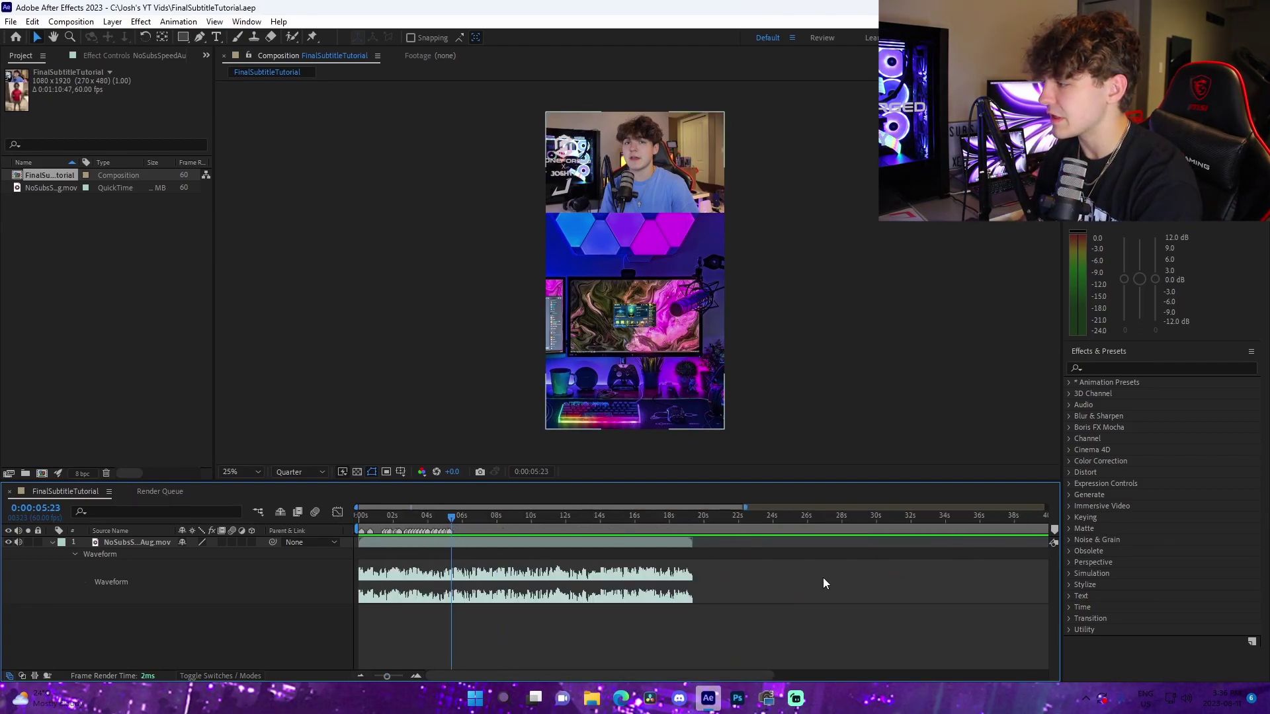
pyautogui.press('=')
pyautogui.moveTo(426, 518); pyautogui.dragTo(545, 516)
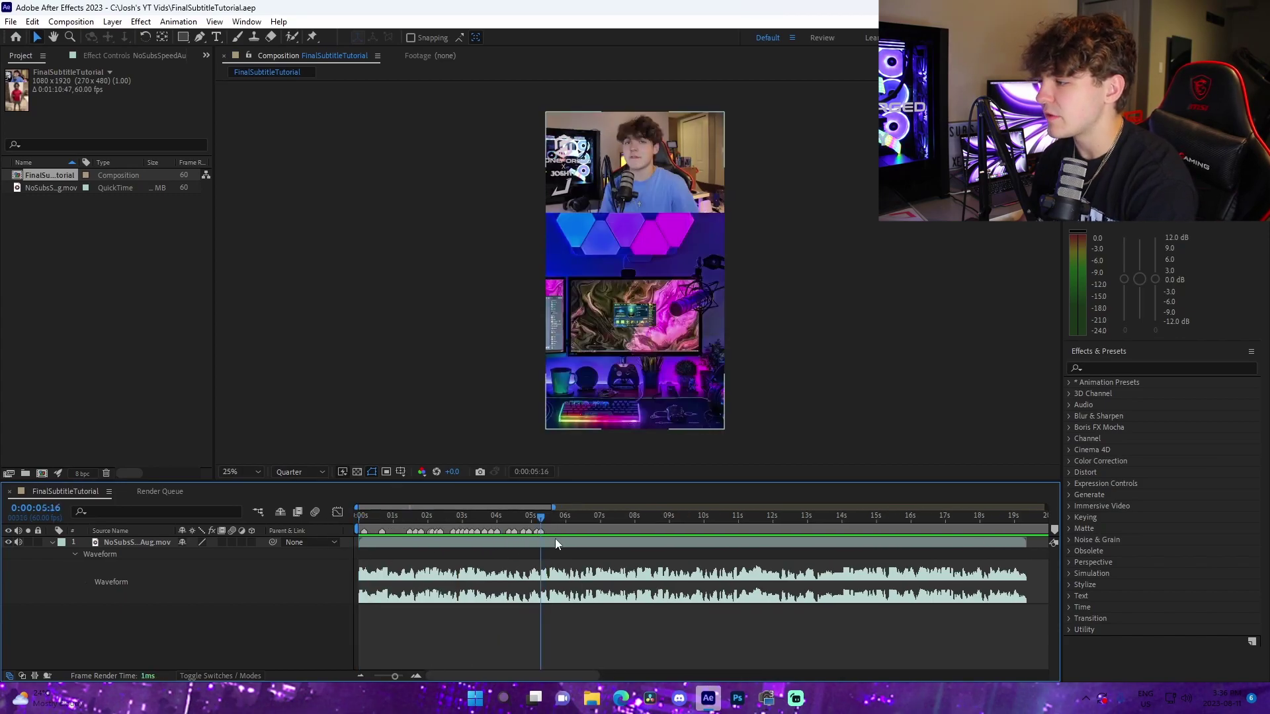
pyautogui.click(556, 539)
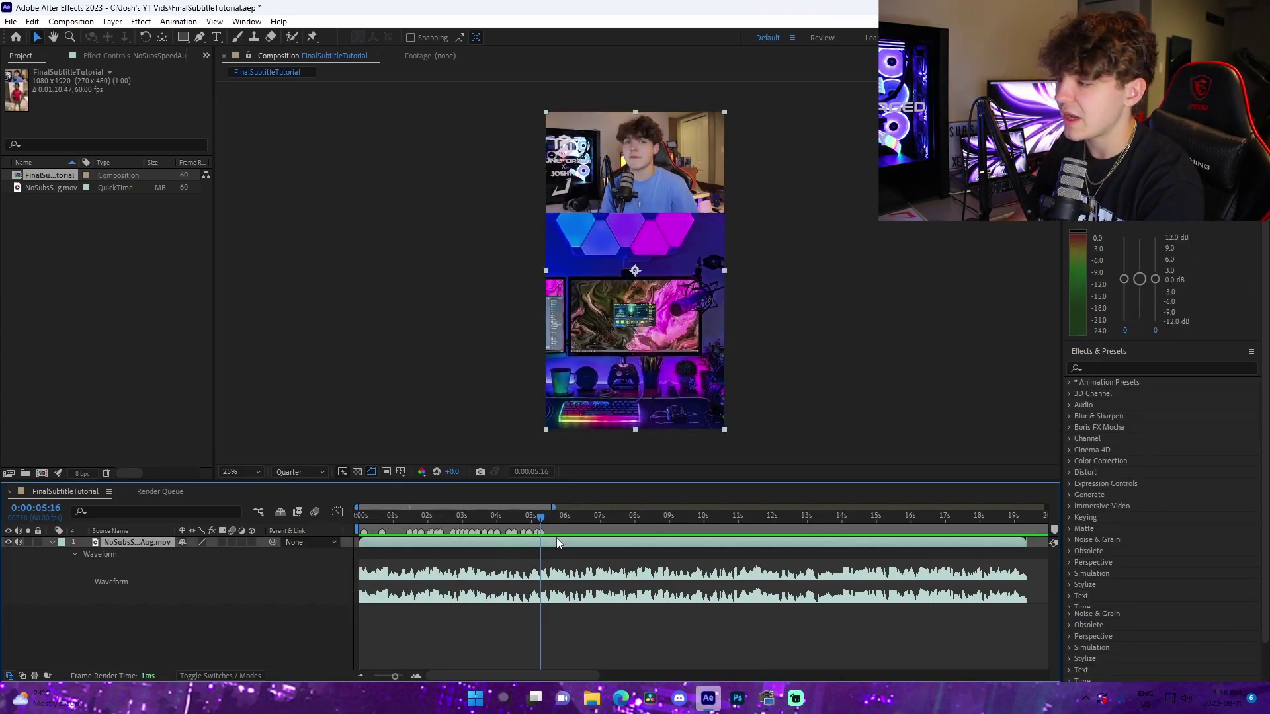
pyautogui.hotkey('alt', ']')
# Set the composition duration to 0:00:05:16 and return to the first frame
pyautogui.click(71, 21)
pyautogui.click(73, 51)
pyautogui.click(560, 397)
pyautogui.write('516')
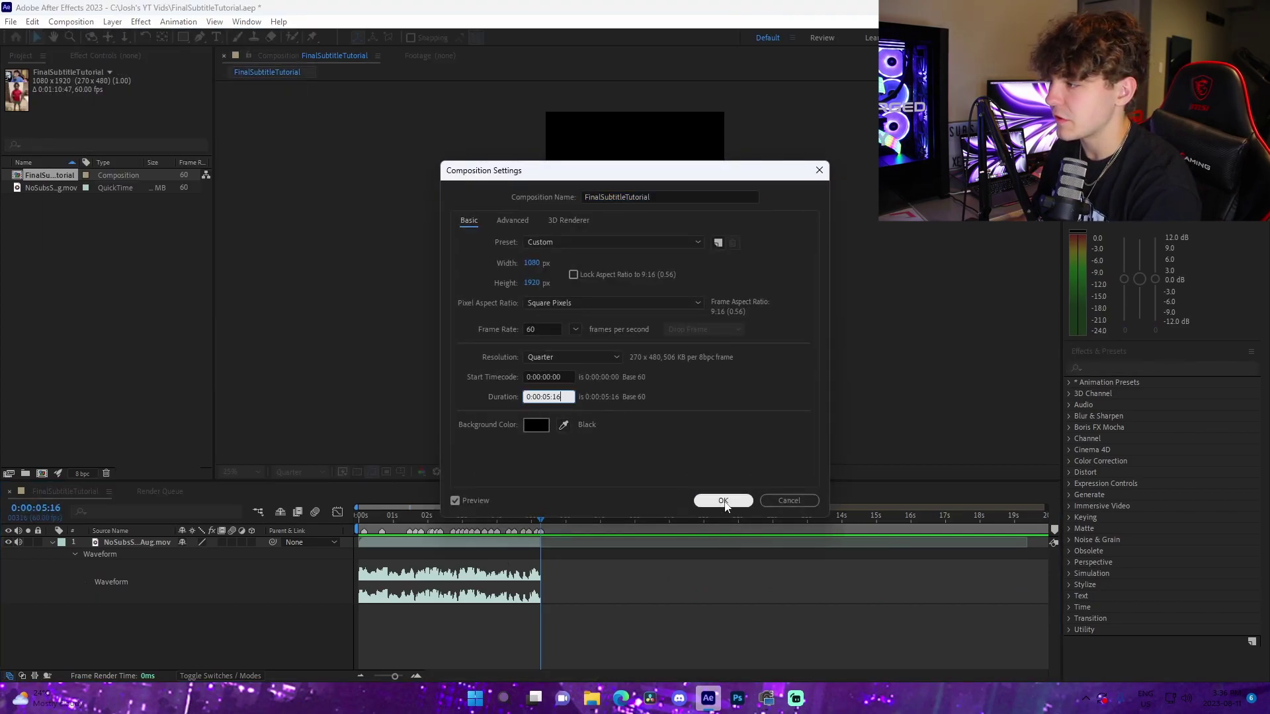
pyautogui.click(723, 500)
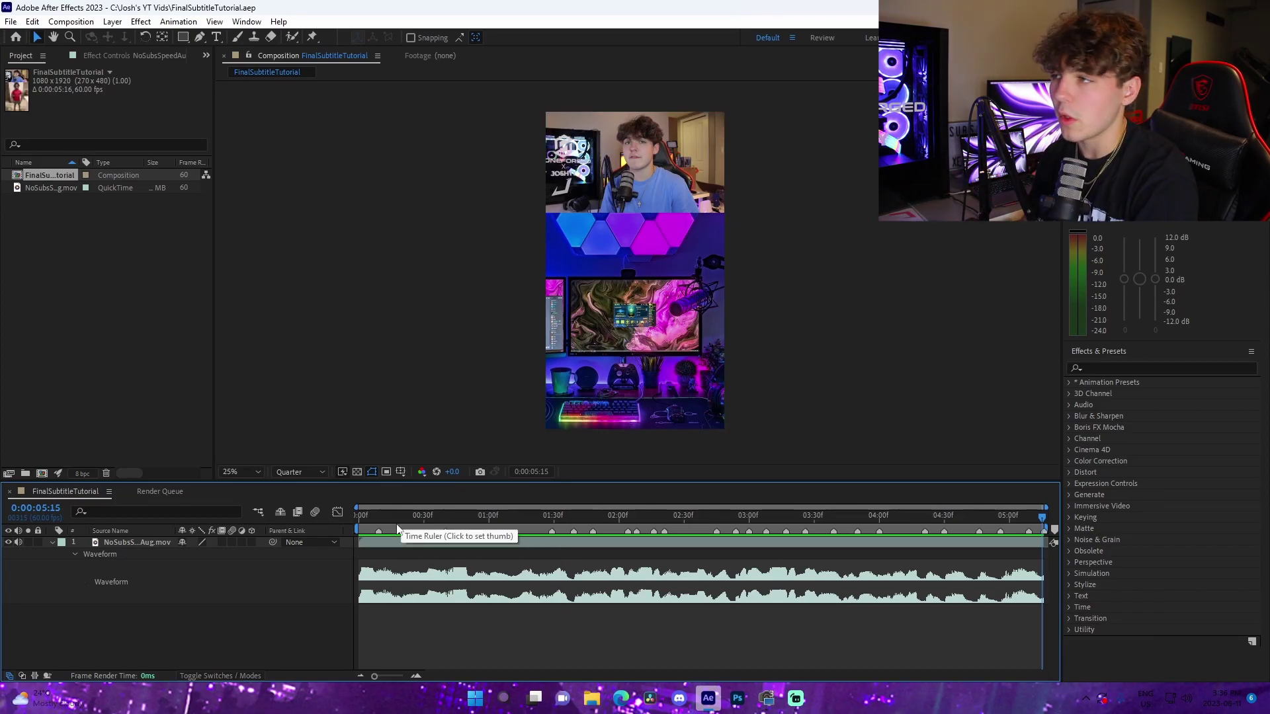
pyautogui.press('Home')
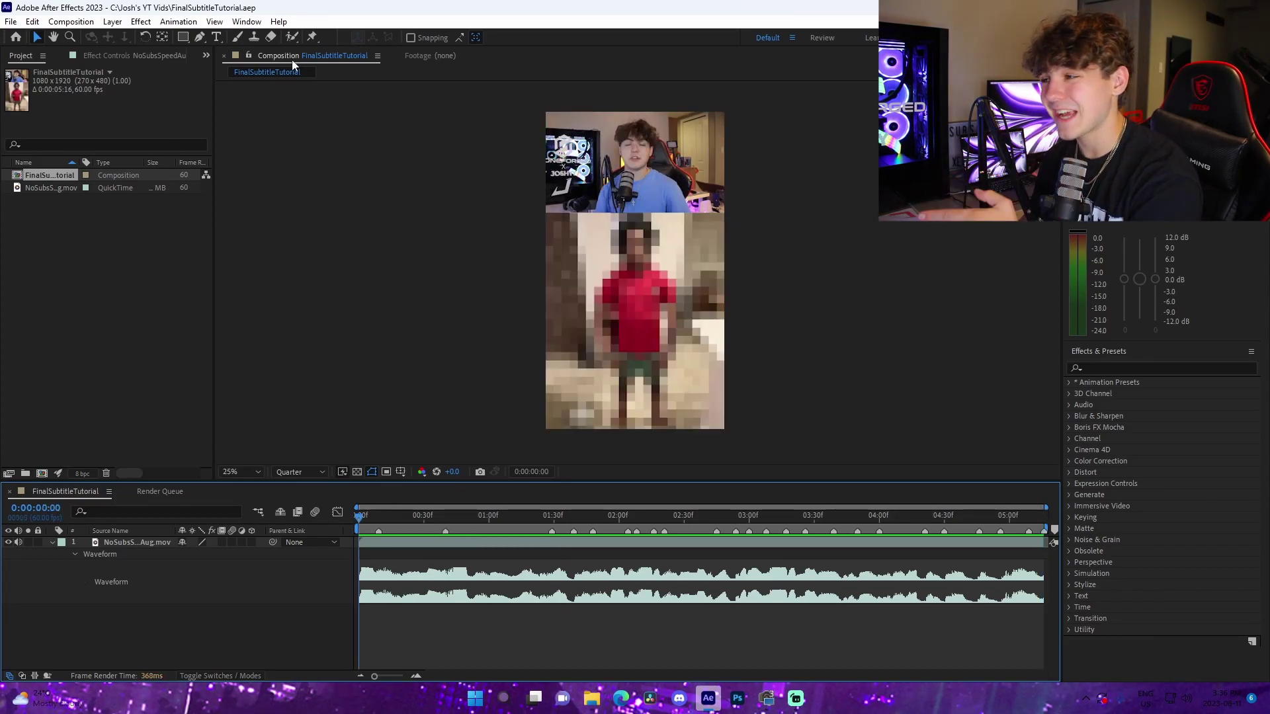
# Add a text layer reading THIS over the lower part of the clip and set its font size to 150 px
pyautogui.click(217, 37)
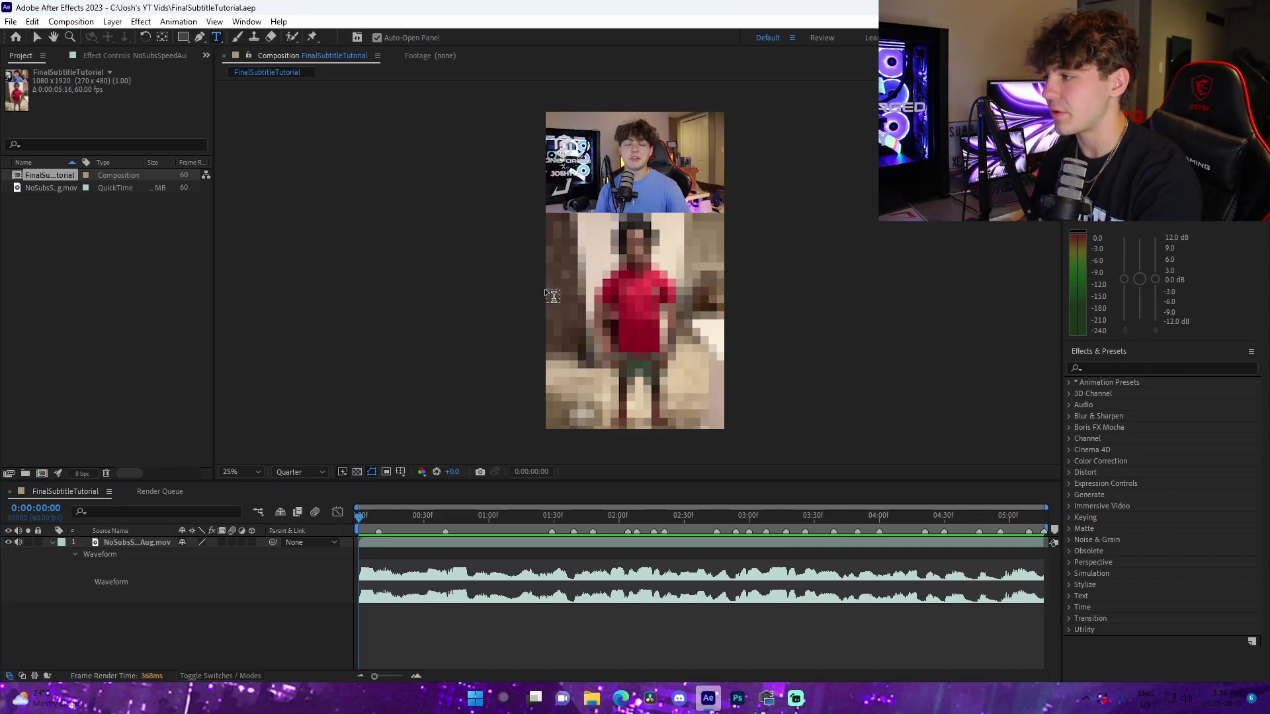
pyautogui.click(622, 324)
pyautogui.write('THIS')
pyautogui.click(1115, 254)
pyautogui.write('140')
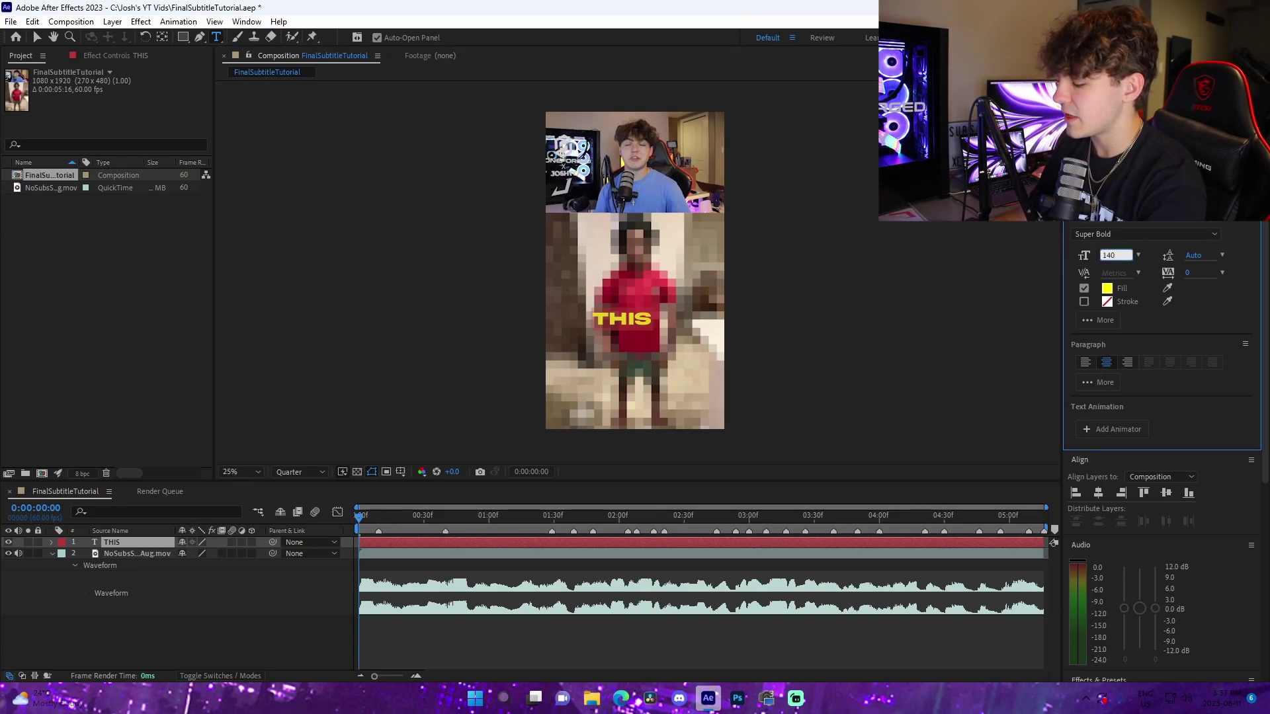
pyautogui.press('Return')
pyautogui.click(1117, 254)
pyautogui.write('150')
pyautogui.press('Return')
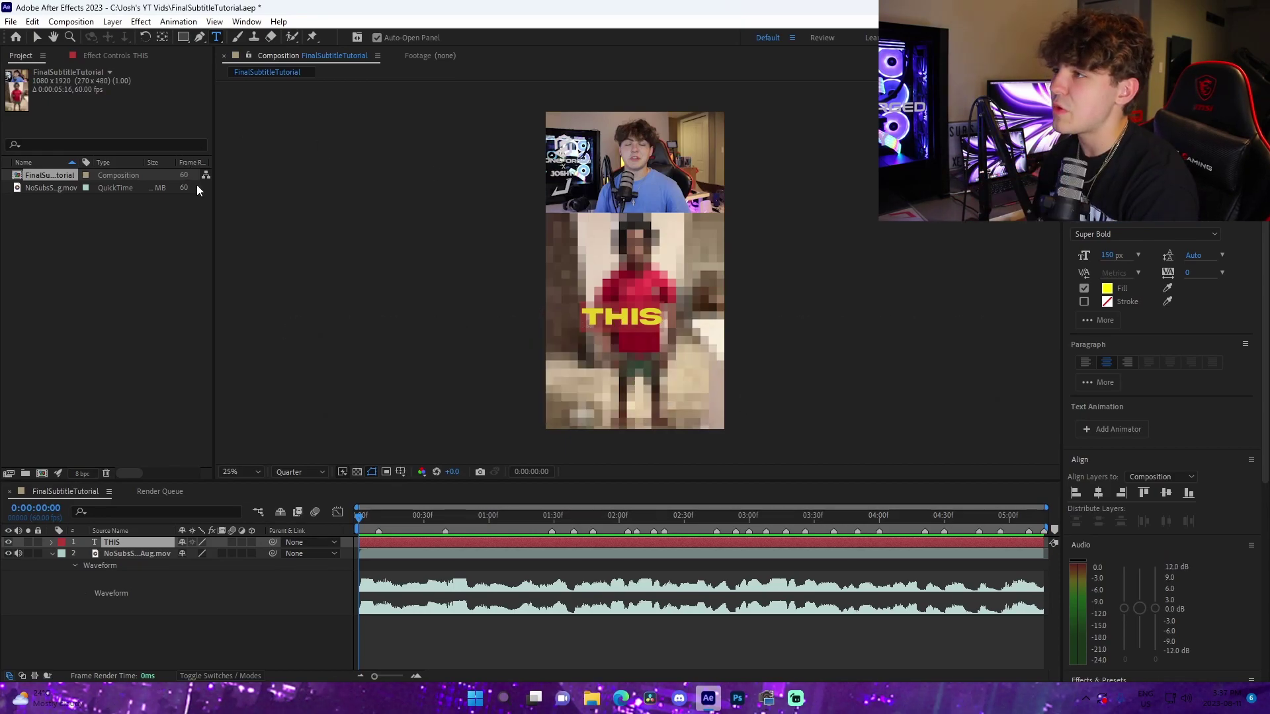
# Centre the THIS text horizontally in the composition and place it at a vertical position of about 1345
pyautogui.click(247, 22)
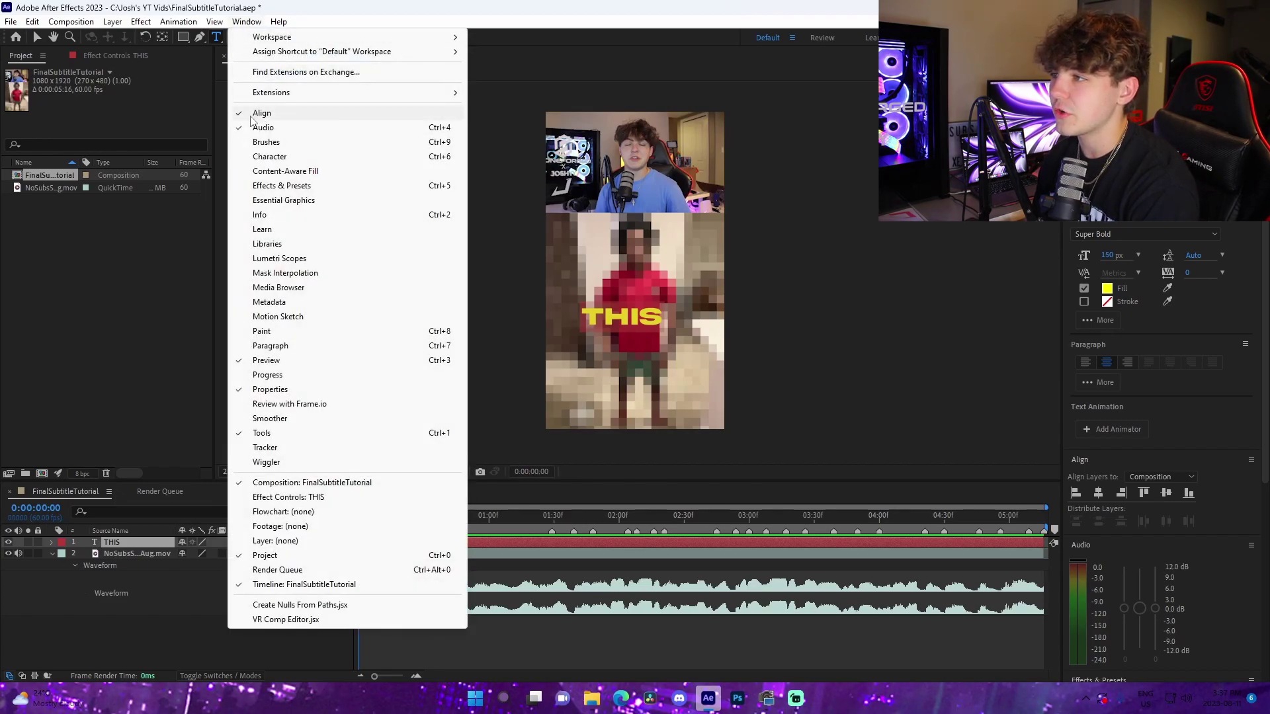
pyautogui.click(1099, 494)
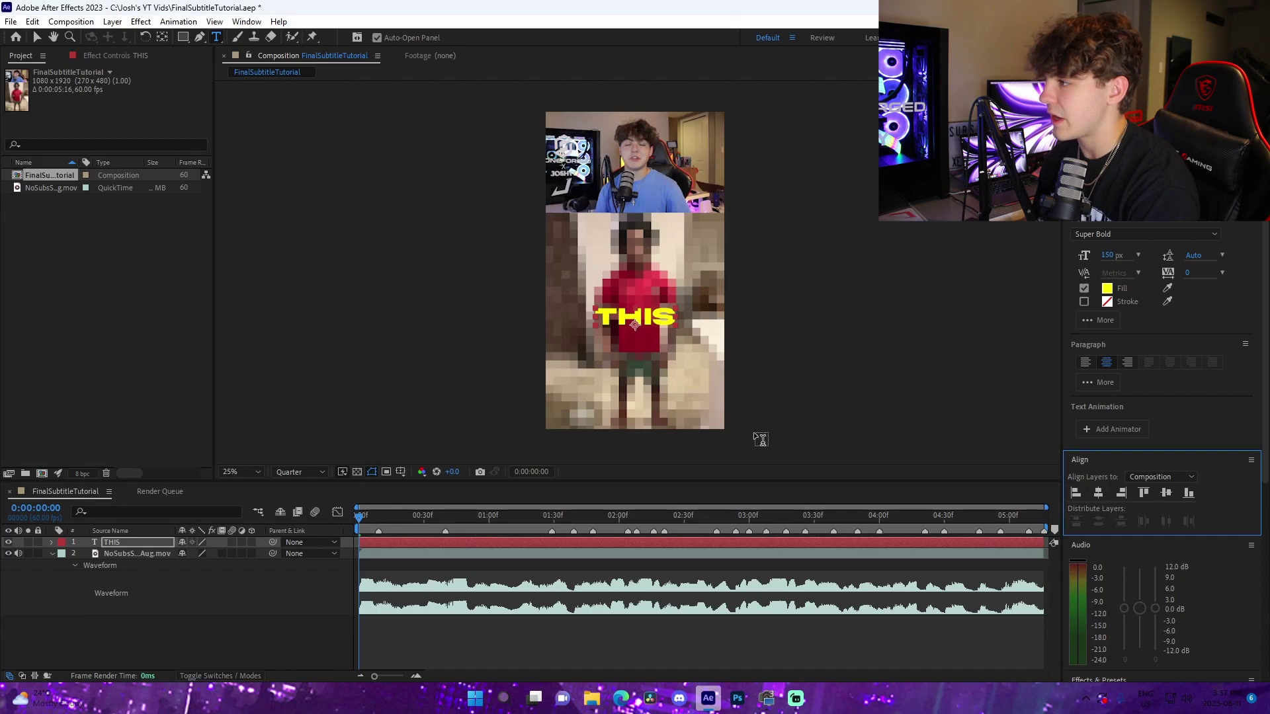
pyautogui.press('p')
pyautogui.moveTo(206, 553); pyautogui.dragTo(225, 550)
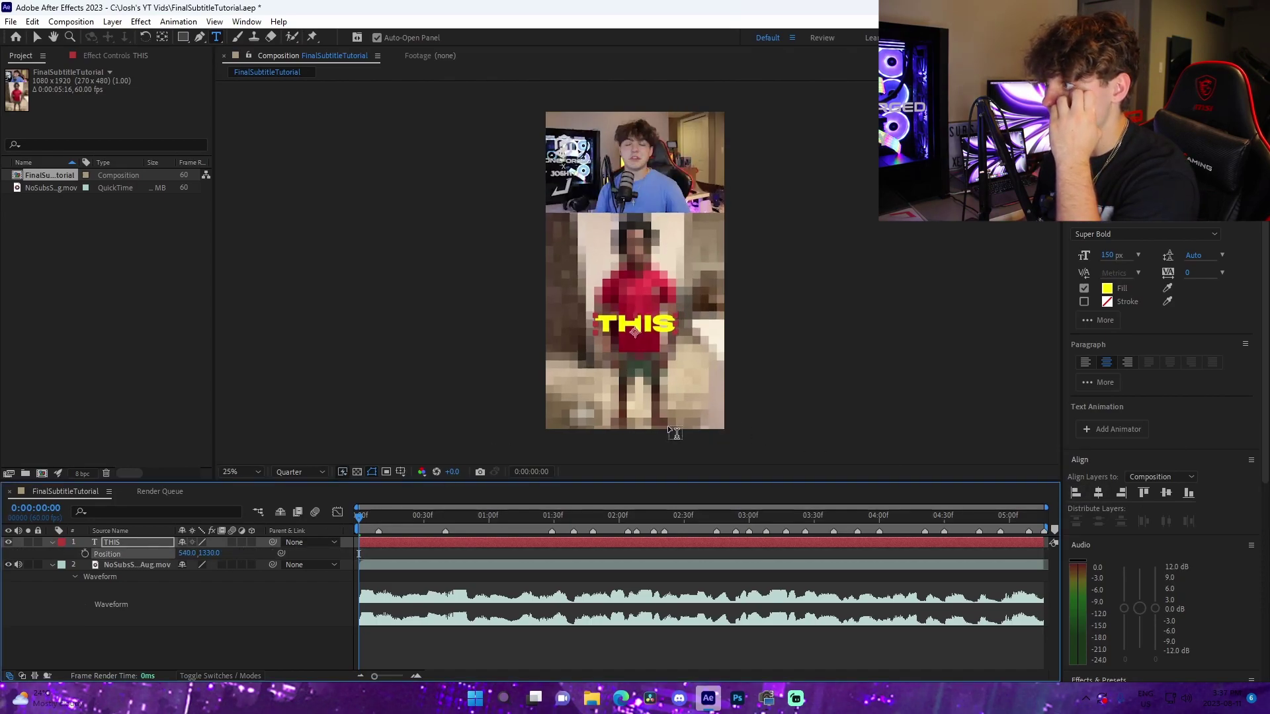
pyautogui.moveTo(220, 540); pyautogui.dragTo(98, 544)
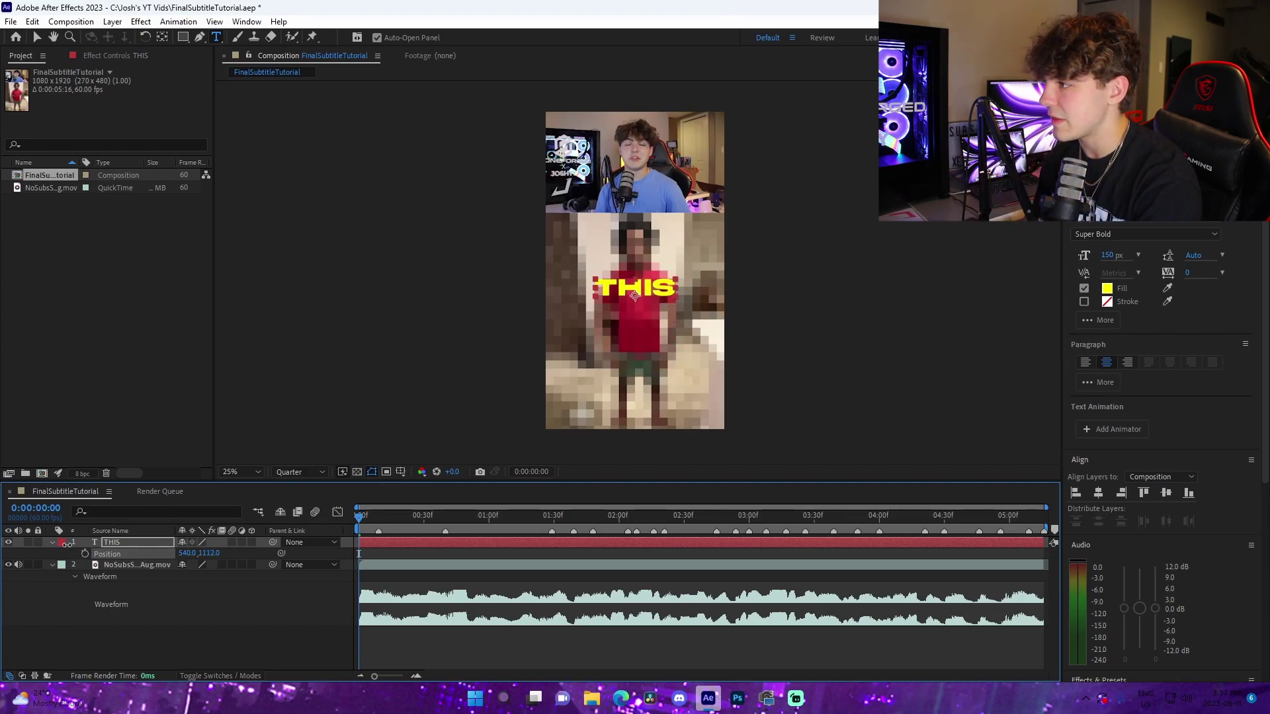
pyautogui.click(1166, 494)
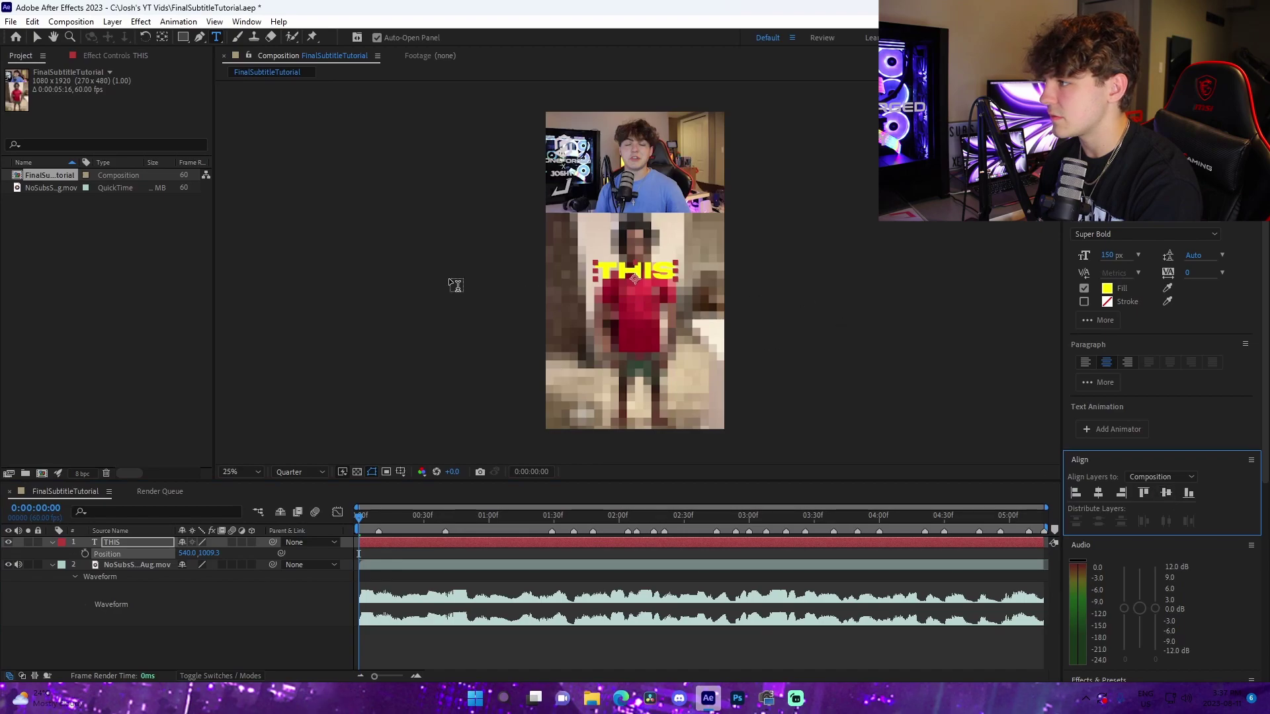
pyautogui.moveTo(205, 554); pyautogui.dragTo(390, 549)
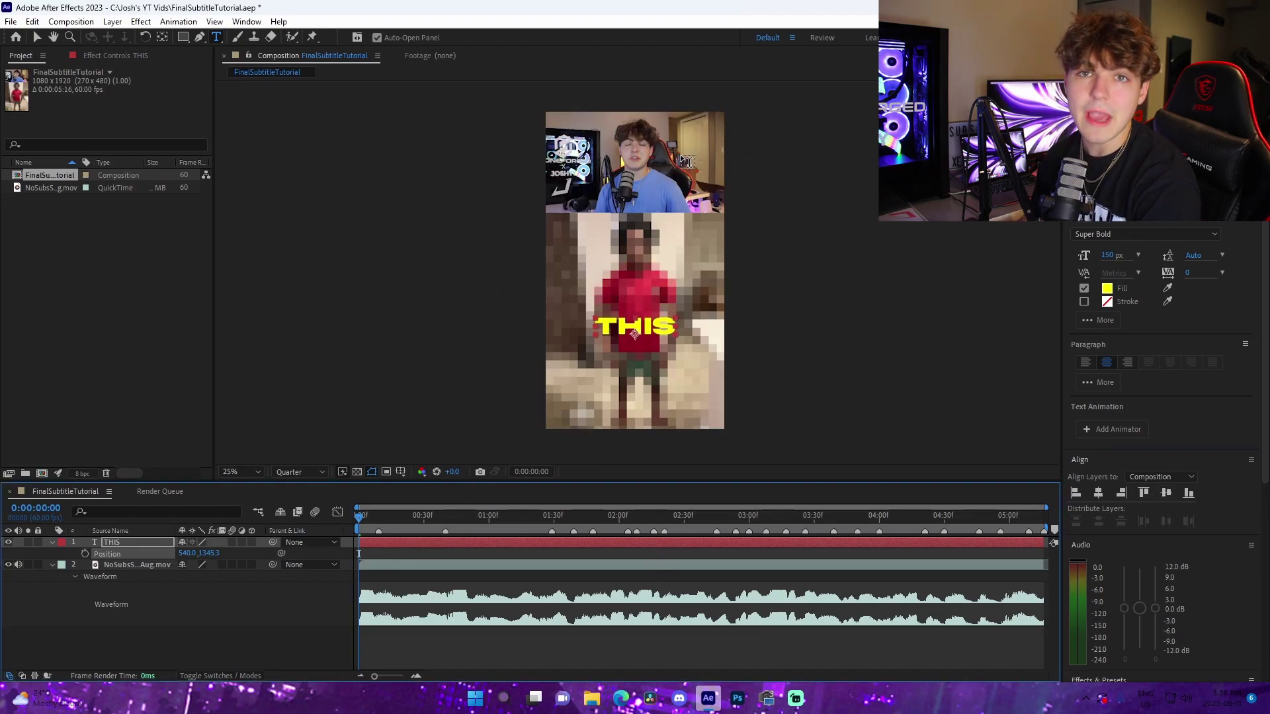
# Apply the ShortsDropShadow animation preset to the THIS layer and compare the text with the effect off and on
pyautogui.click(180, 22)
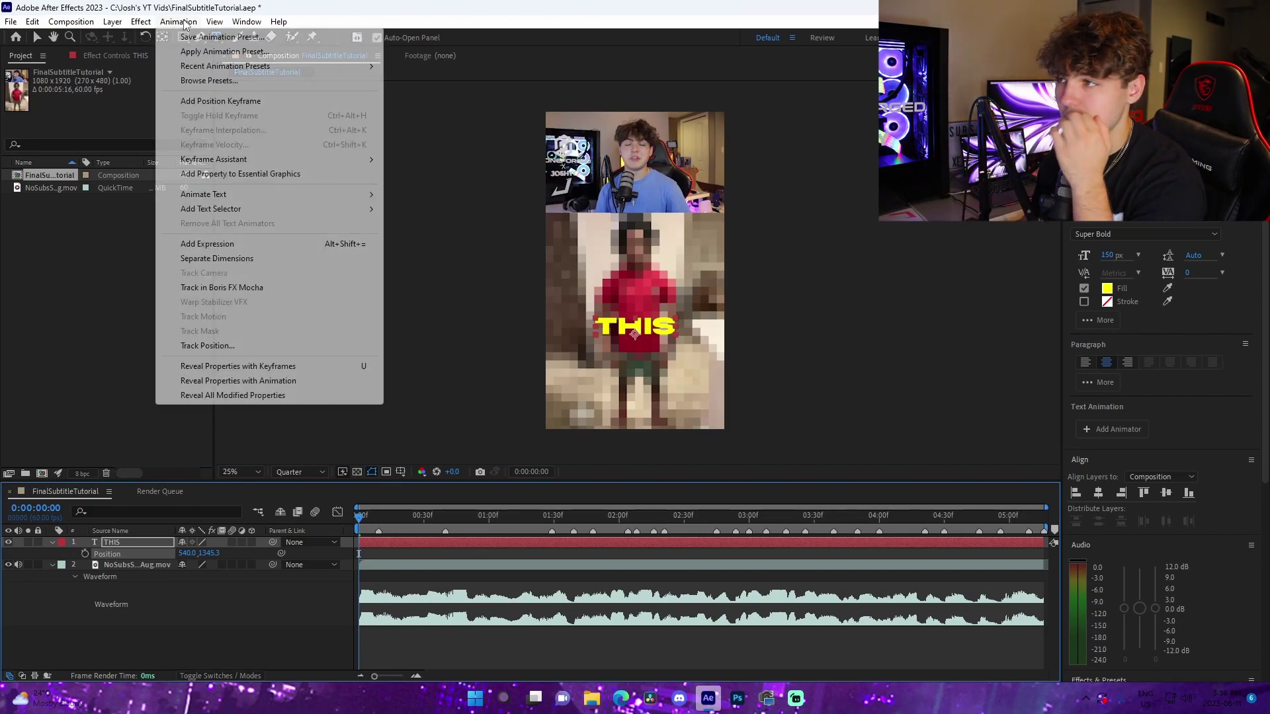
pyautogui.moveTo(225, 66)
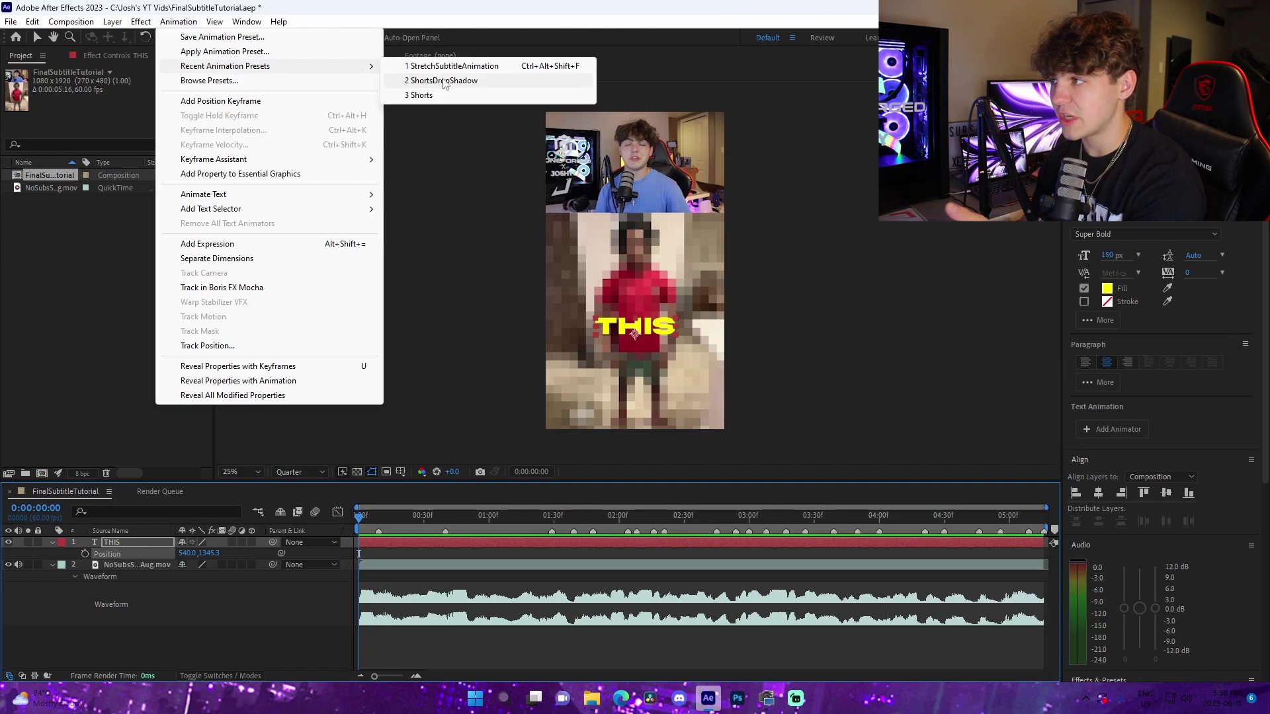
pyautogui.click(443, 80)
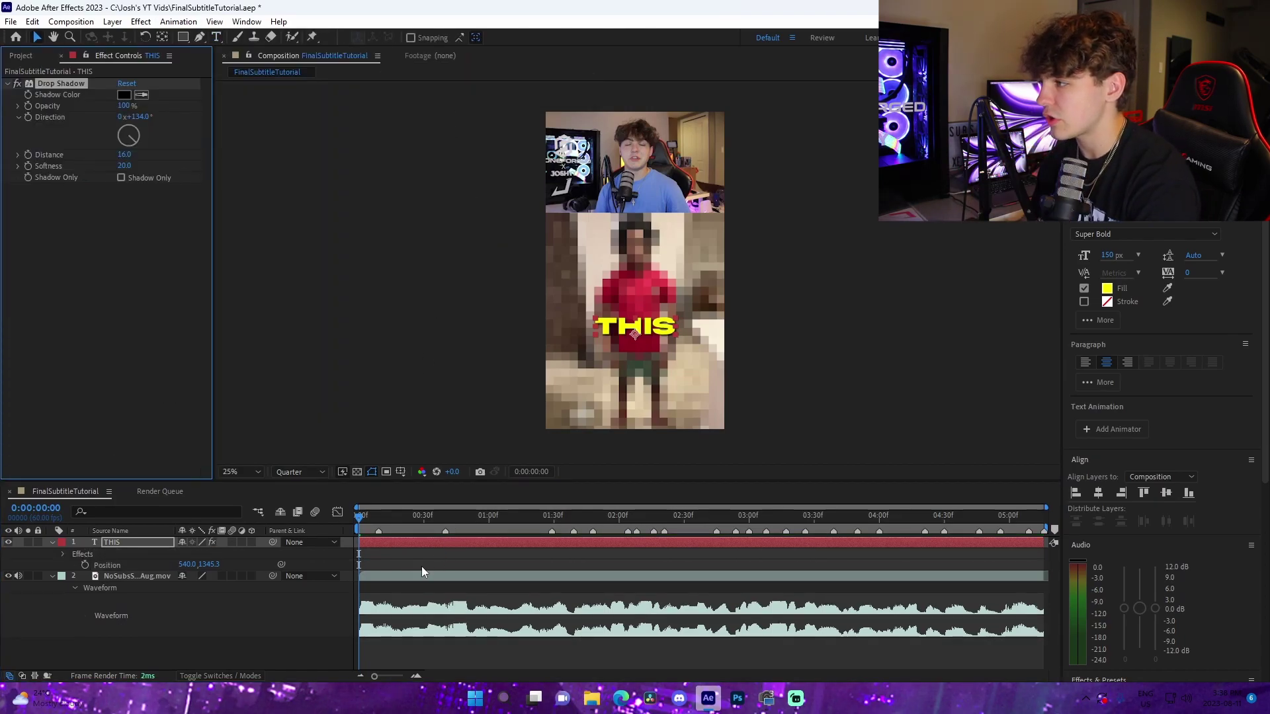
pyautogui.click(422, 566)
pyautogui.press('v')
pyautogui.scroll(4, 680, 368)
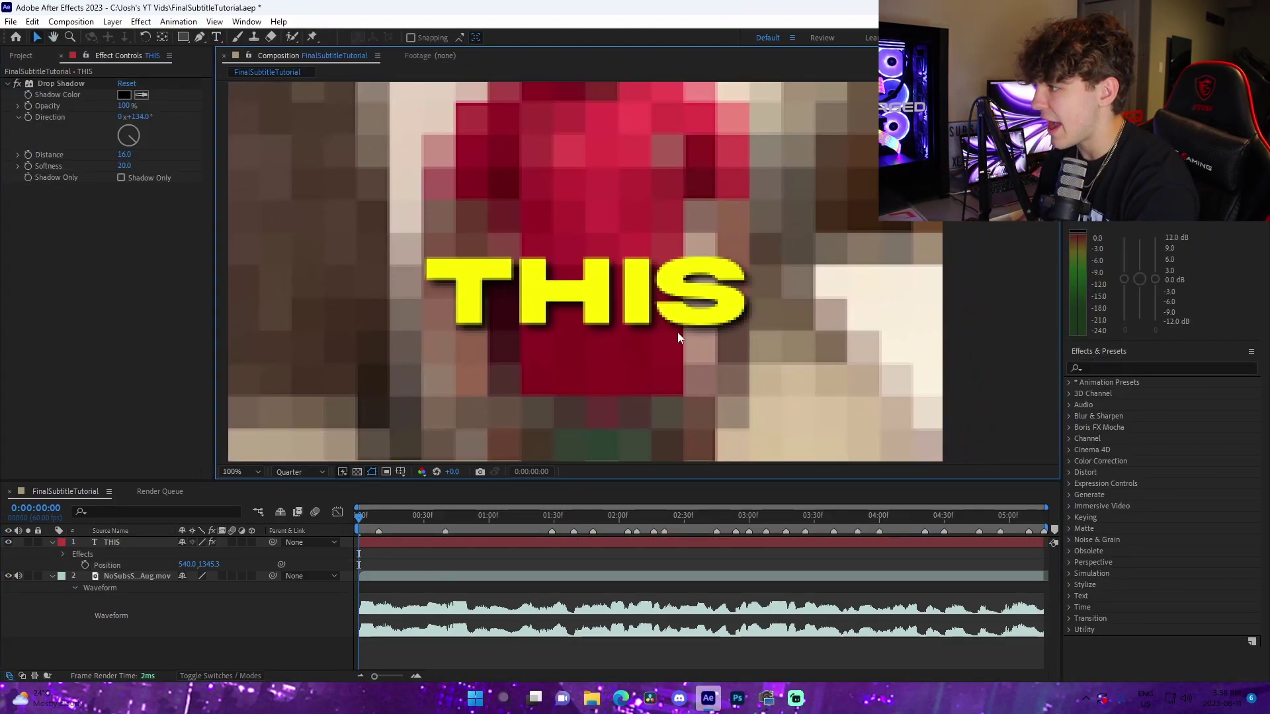
pyautogui.click(18, 83)
pyautogui.click(17, 83)
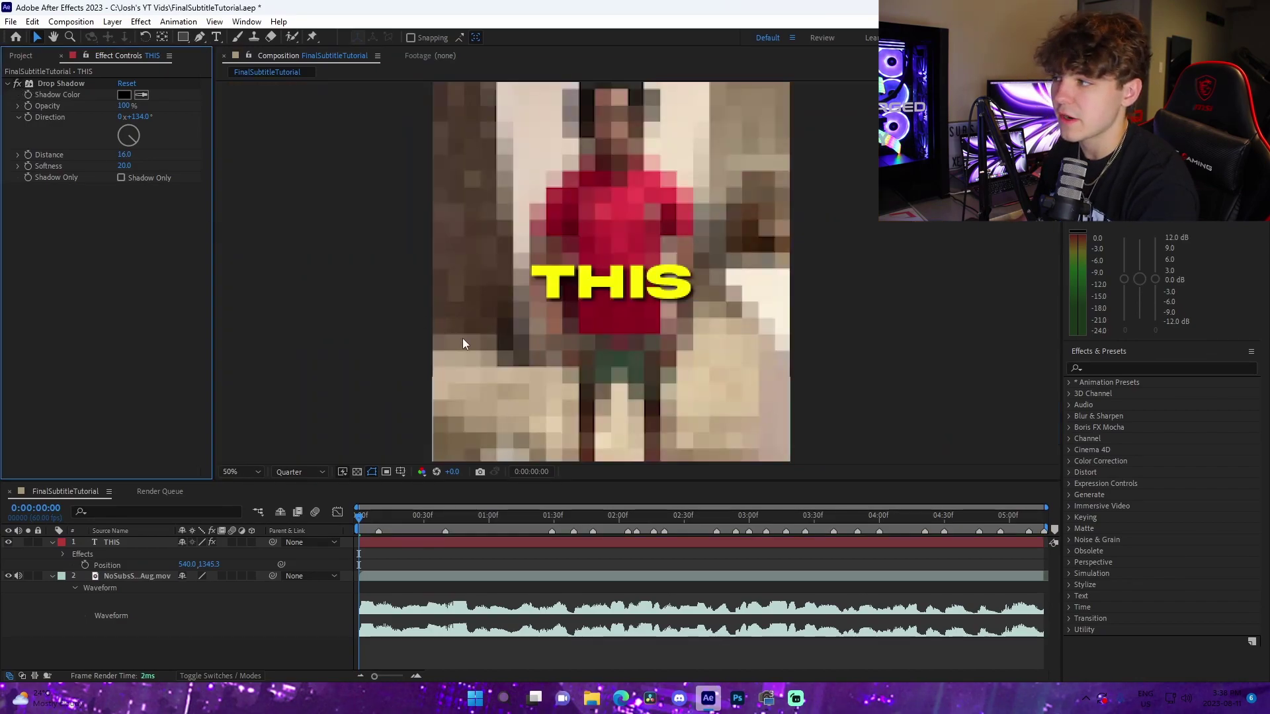
pyautogui.scroll(-4, 449, 332)
pyautogui.click(360, 675)
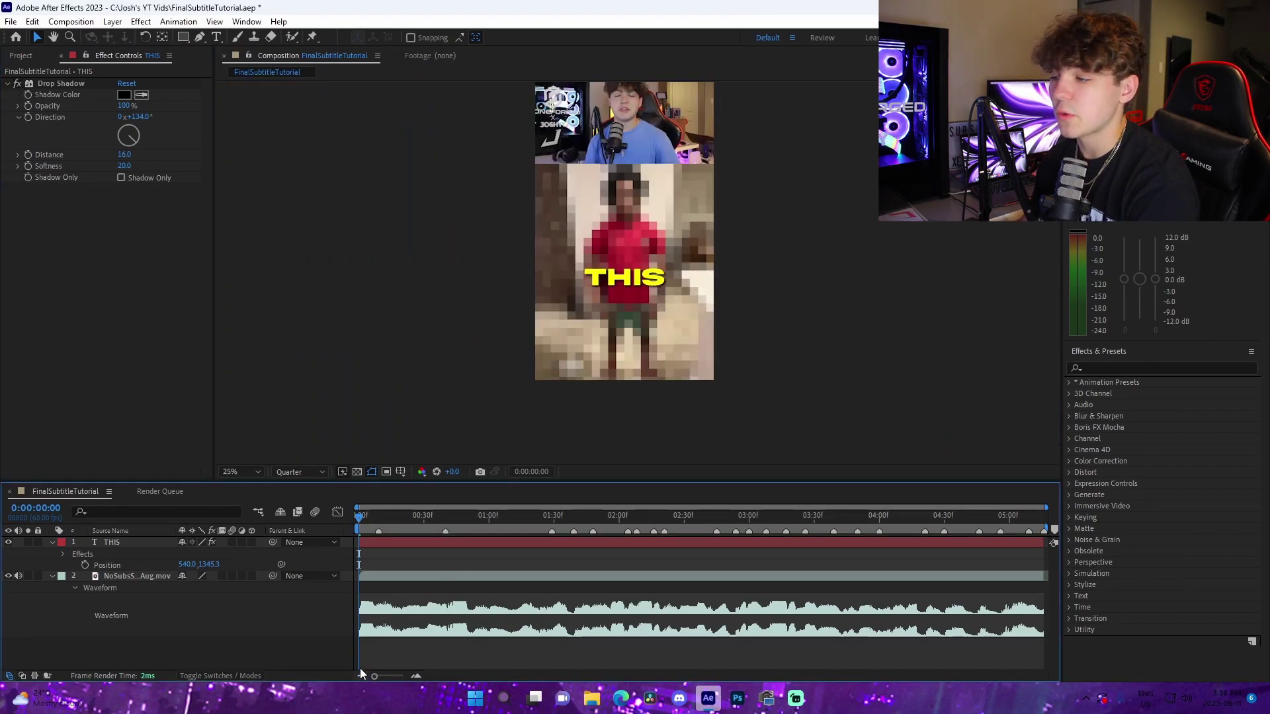
# Split the THIS text layer at each composition marker along the timeline, from 0:00:00:09 to the last word
pyautogui.click(381, 516)
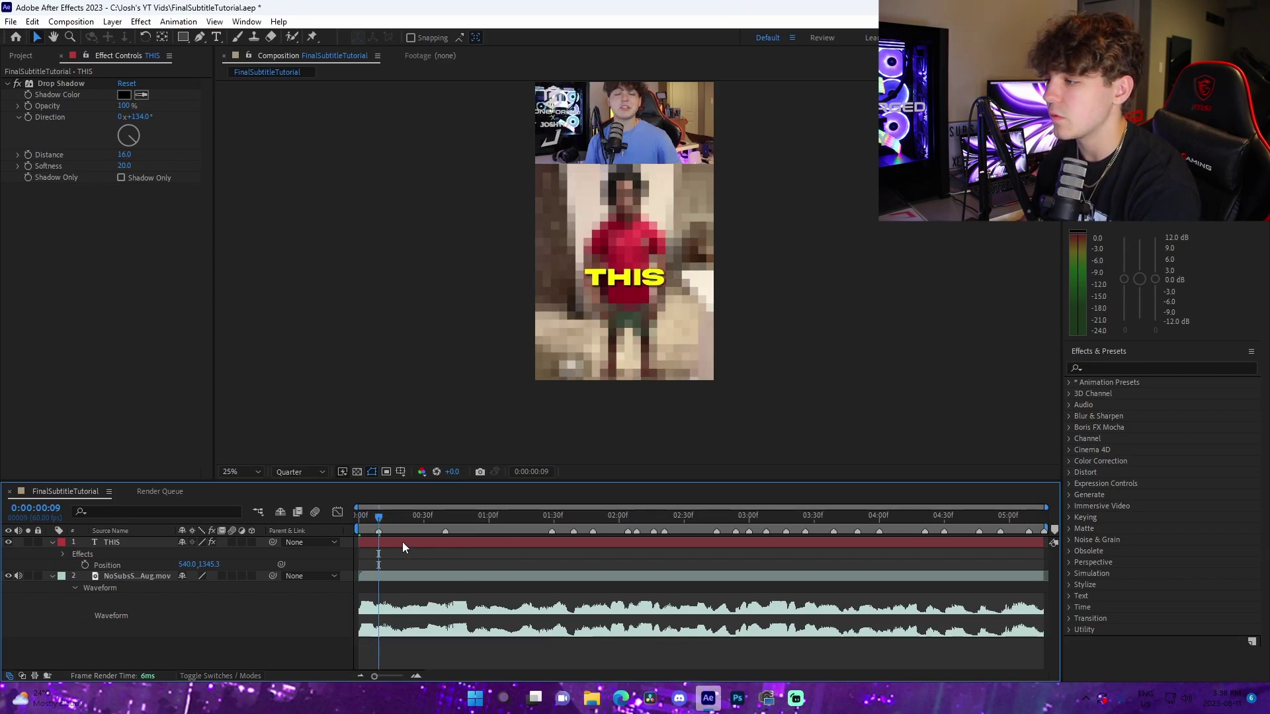
pyautogui.click(402, 543)
pyautogui.hotkey('ctrl', 'shift', 'd')
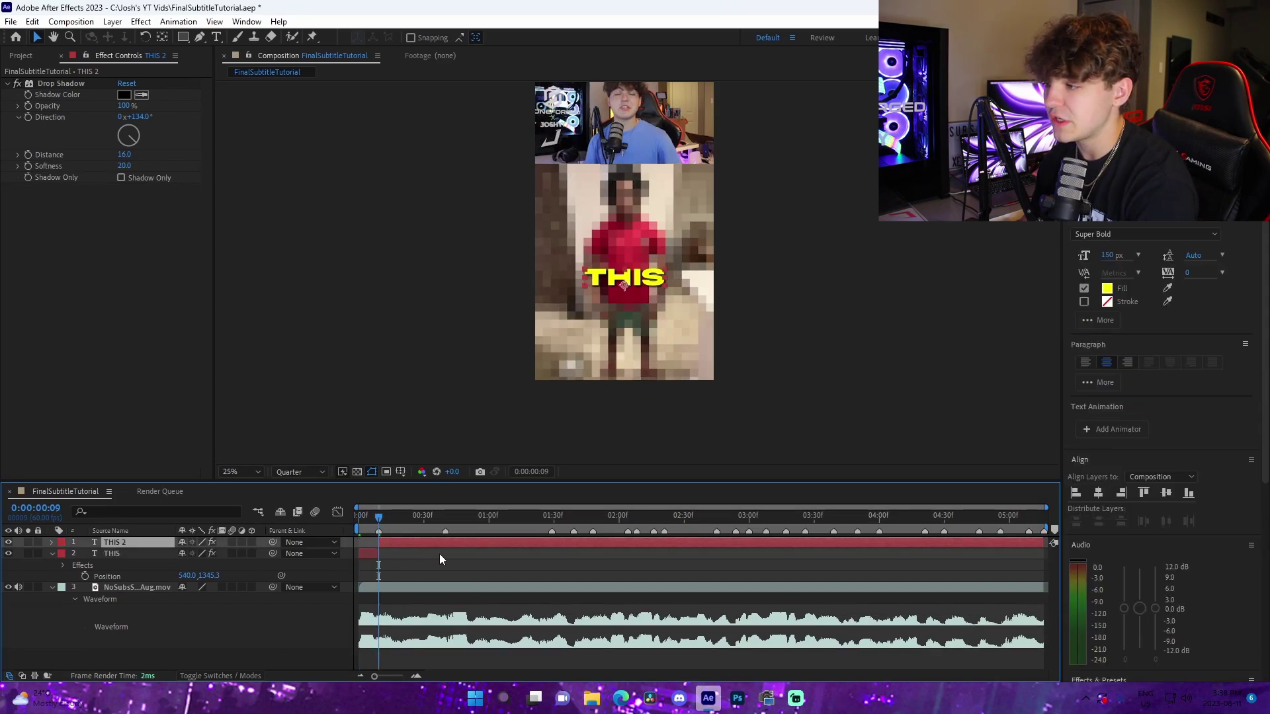
pyautogui.click(450, 517)
pyautogui.hotkey('ctrl', 'shift', 'd')
pyautogui.click(553, 517)
pyautogui.hotkey('ctrl', 'shift', 'd')
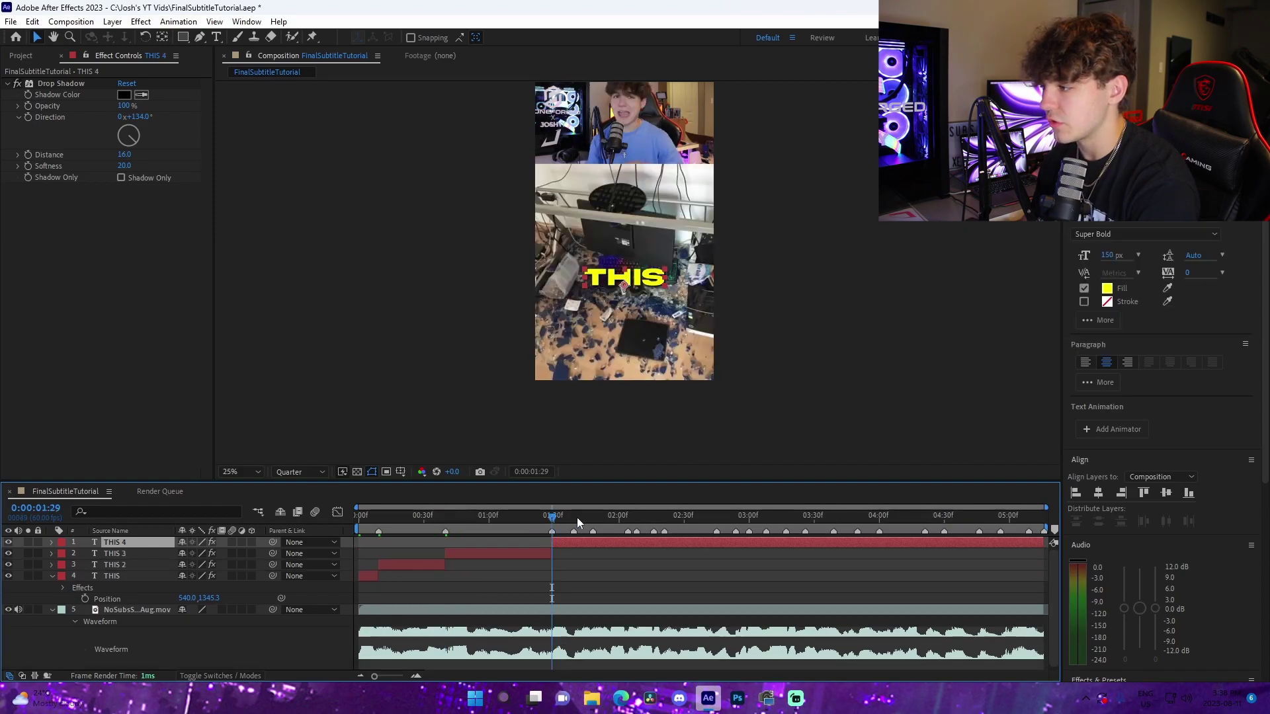
pyautogui.click(577, 517)
pyautogui.hotkey('ctrl', 'shift', 'd')
pyautogui.click(593, 517)
pyautogui.hotkey('ctrl', 'shift', 'd')
pyautogui.click(626, 517)
pyautogui.hotkey('ctrl', 'shift', 'd')
pyautogui.click(637, 517)
pyautogui.hotkey('ctrl', 'shift', 'd')
pyautogui.click(654, 516)
pyautogui.hotkey('ctrl', 'shift', 'd')
pyautogui.click(664, 516)
pyautogui.hotkey('ctrl', 'shift', 'd')
pyautogui.click(717, 517)
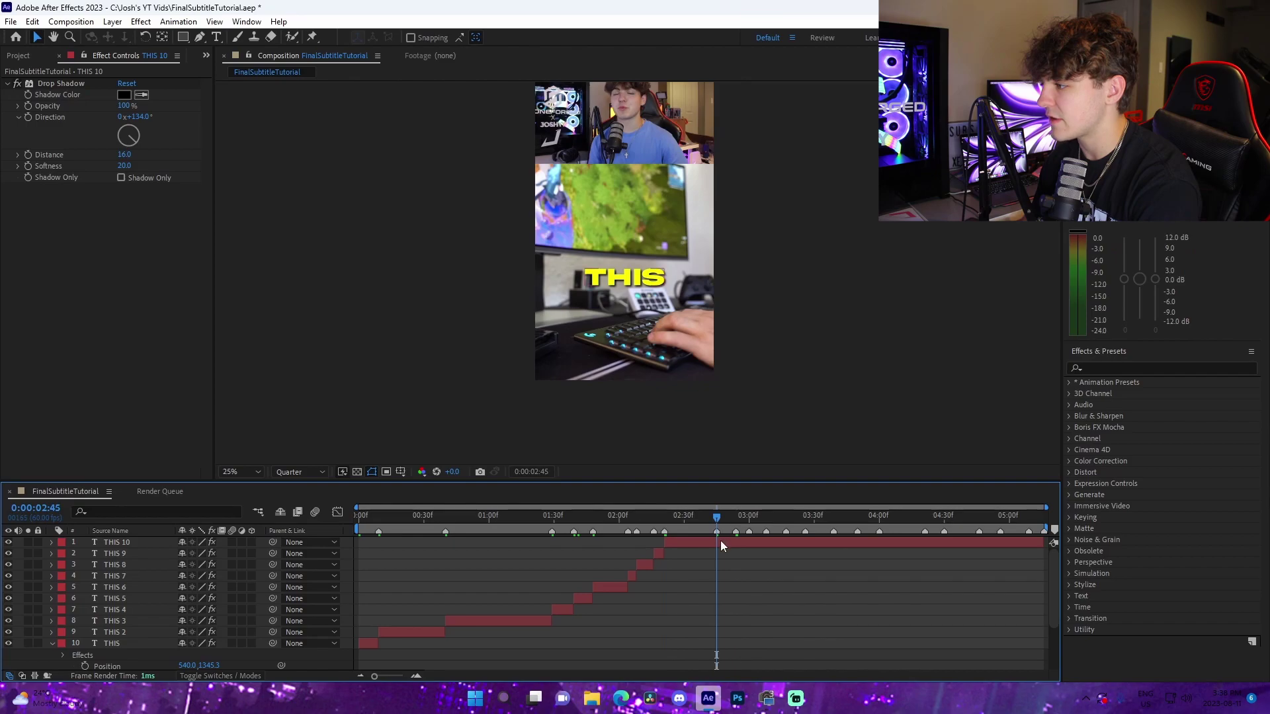
pyautogui.click(721, 541)
pyautogui.hotkey('ctrl', 'shift', 'd')
pyautogui.hotkey('ctrl', 'shift', 'd')
pyautogui.click(749, 517)
pyautogui.hotkey('ctrl', 'shift', 'd')
pyautogui.click(766, 518)
pyautogui.hotkey('ctrl', 'shift', 'd')
pyautogui.click(786, 517)
pyautogui.hotkey('ctrl', 'shift', 'd')
pyautogui.click(805, 516)
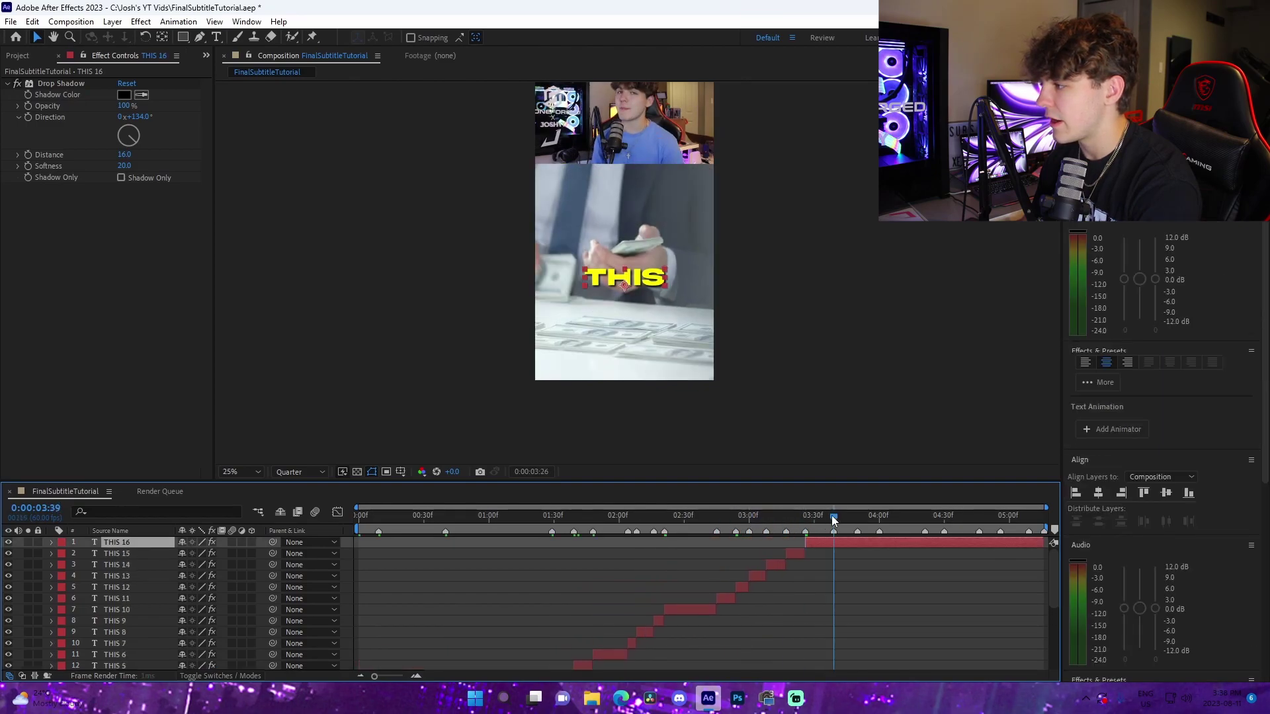
pyautogui.hotkey('ctrl', 'shift', 'd')
pyautogui.click(879, 518)
pyautogui.hotkey('ctrl', 'shift', 'd')
pyautogui.click(925, 517)
pyautogui.hotkey('ctrl', 'shift', 'd')
pyautogui.click(944, 517)
pyautogui.hotkey('ctrl', 'shift', 'd')
pyautogui.click(979, 517)
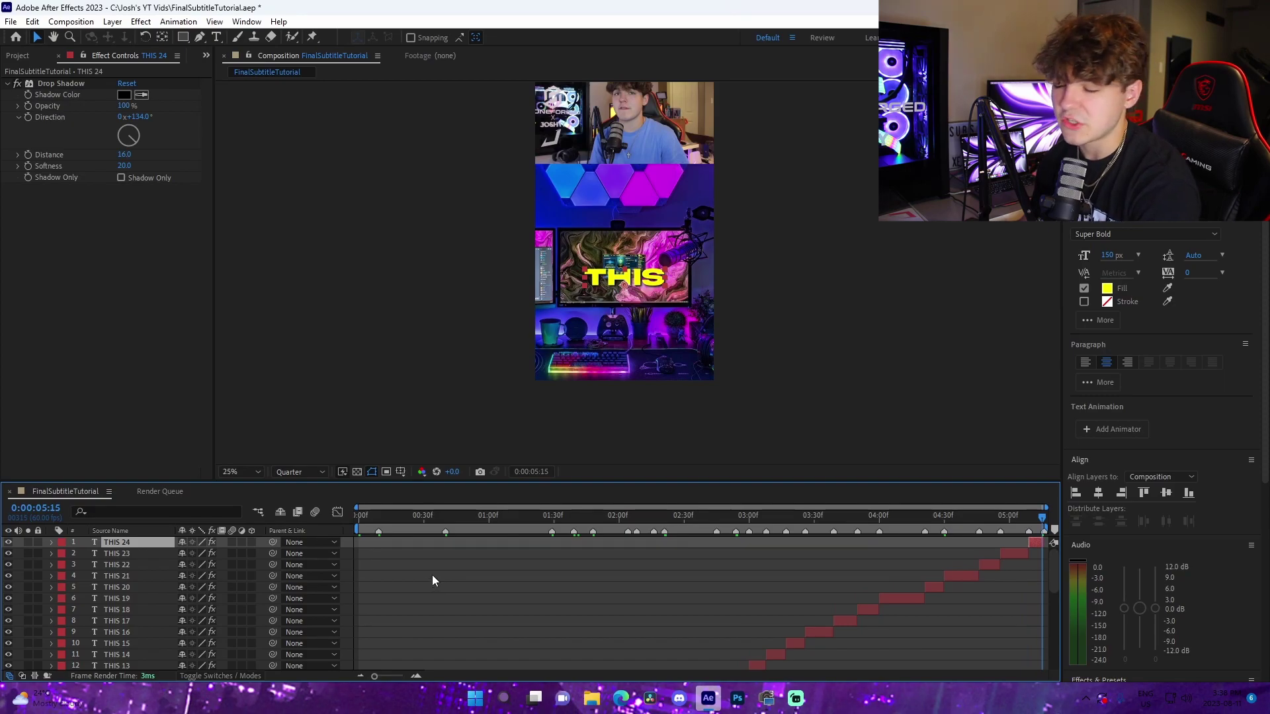
# Change the second text segment, starting at 0:00:00:09, to STREAMER and set its font size to 120 px
pyautogui.scroll(-6, 433, 580)
pyautogui.moveTo(407, 526); pyautogui.dragTo(338, 526)
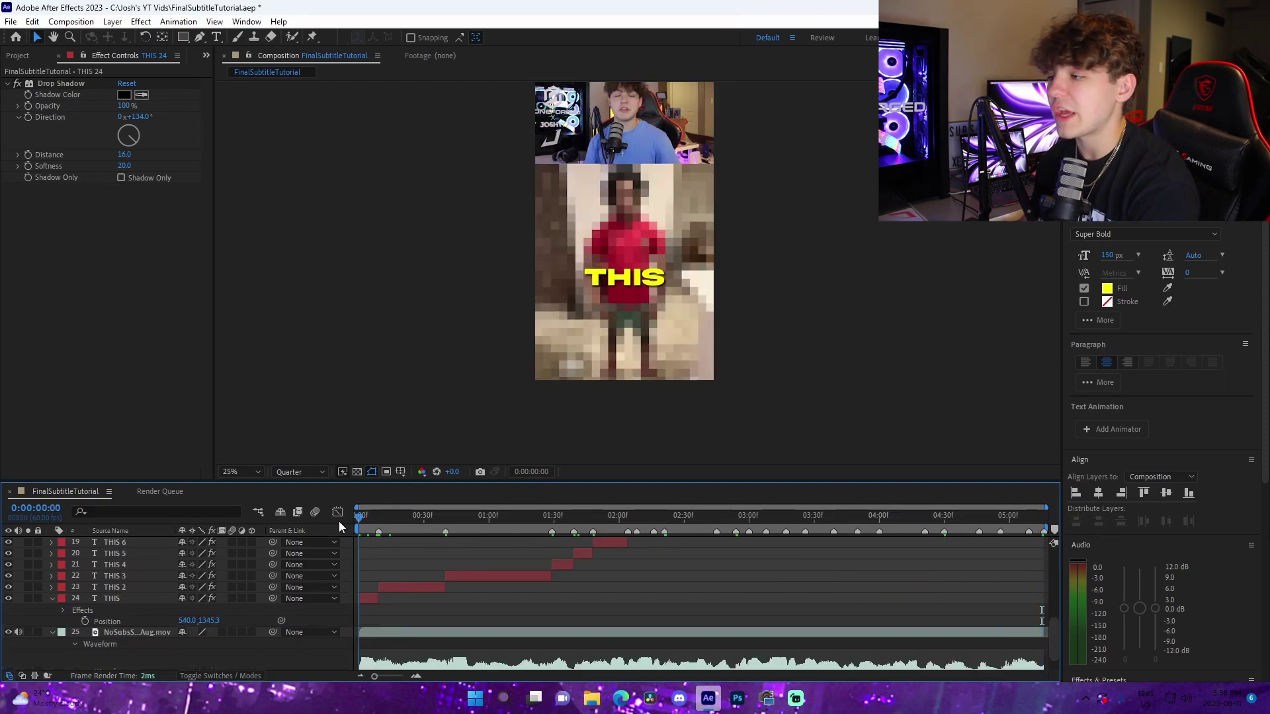
pyautogui.hotkey('ctrl', '5')
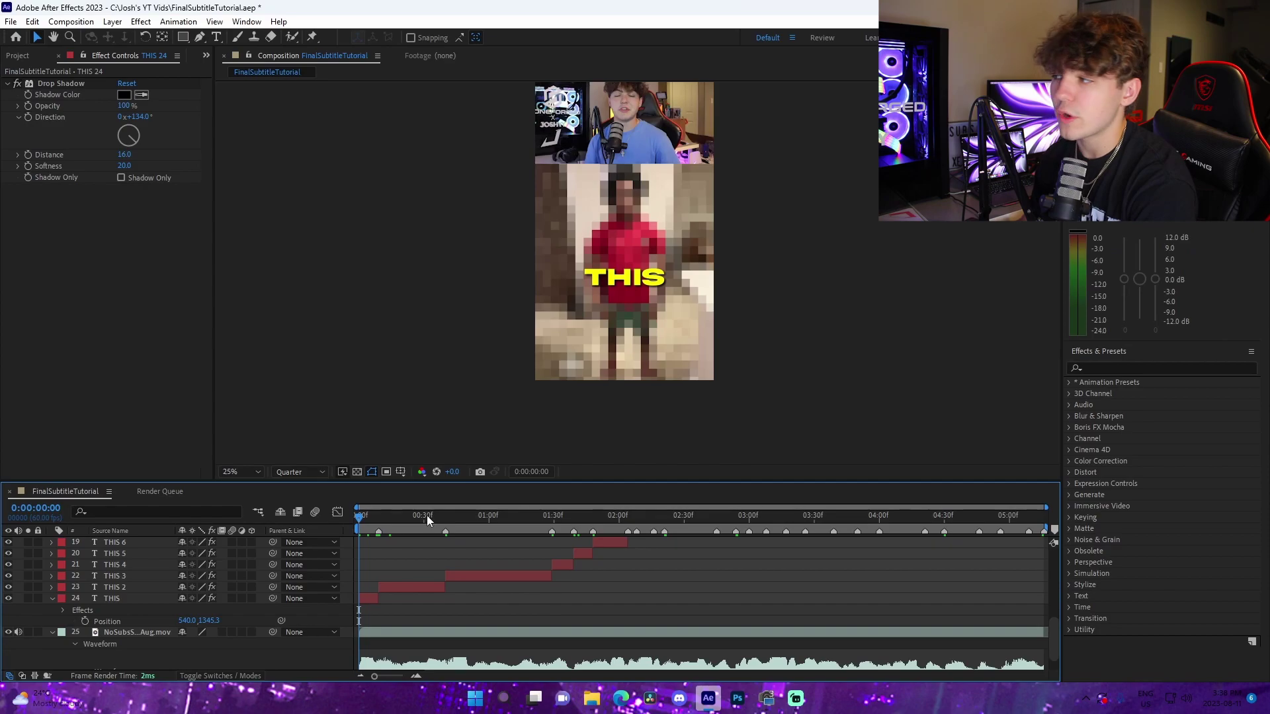
pyautogui.press('space')
pyautogui.press('space')
pyautogui.doubleClick(643, 270)
pyautogui.hotkey('ctrl', 'a')
pyautogui.write('STREAMER')
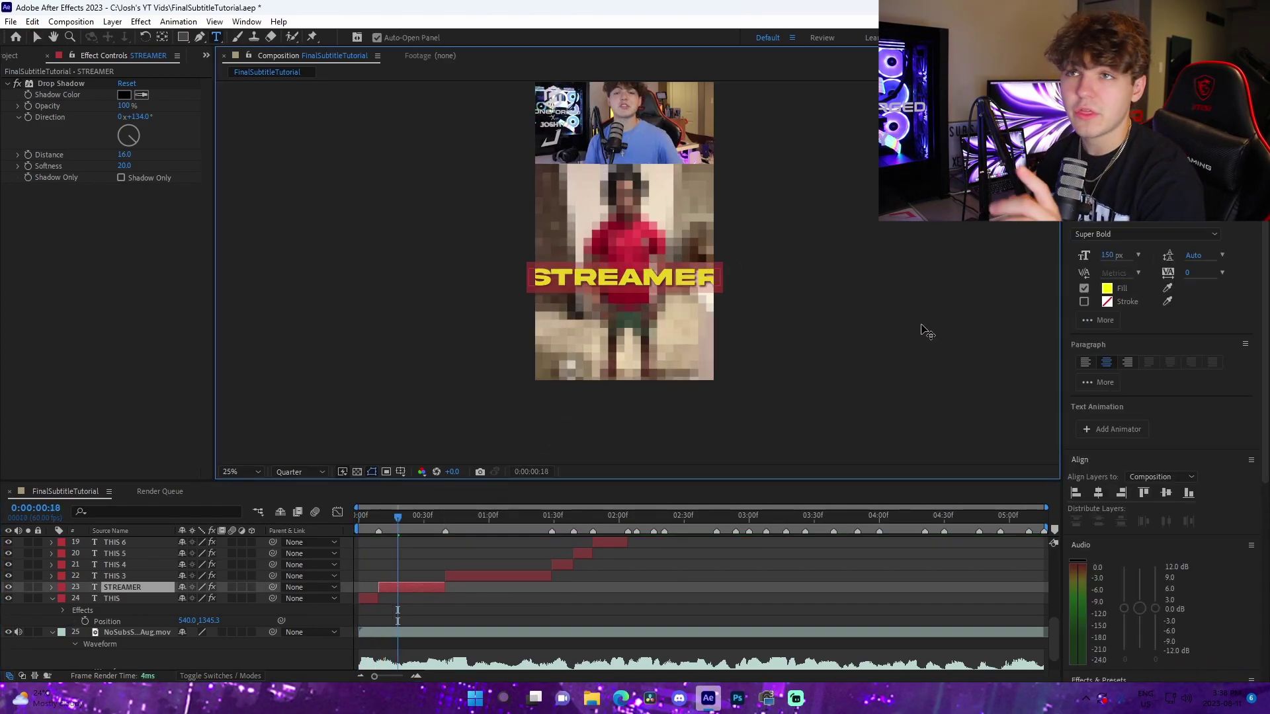
pyautogui.click(1109, 256)
pyautogui.write('120')
pyautogui.press('Return')
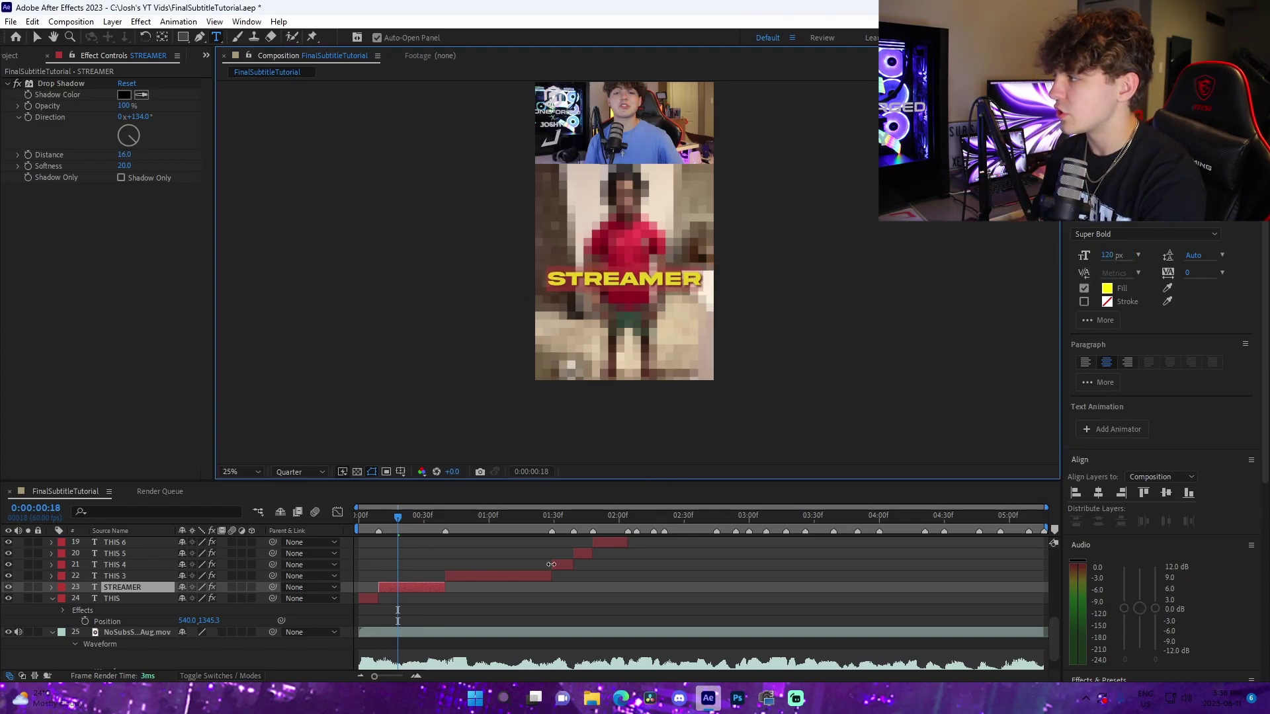
# Change the third text segment to ABSOLUTELY and reduce its font size so the word fits within the frame
pyautogui.click(527, 604)
pyautogui.press('space')
pyautogui.click(613, 279)
pyautogui.hotkey('ctrl', 'a')
pyautogui.write('ABSOLUTELY')
pyautogui.click(1110, 255)
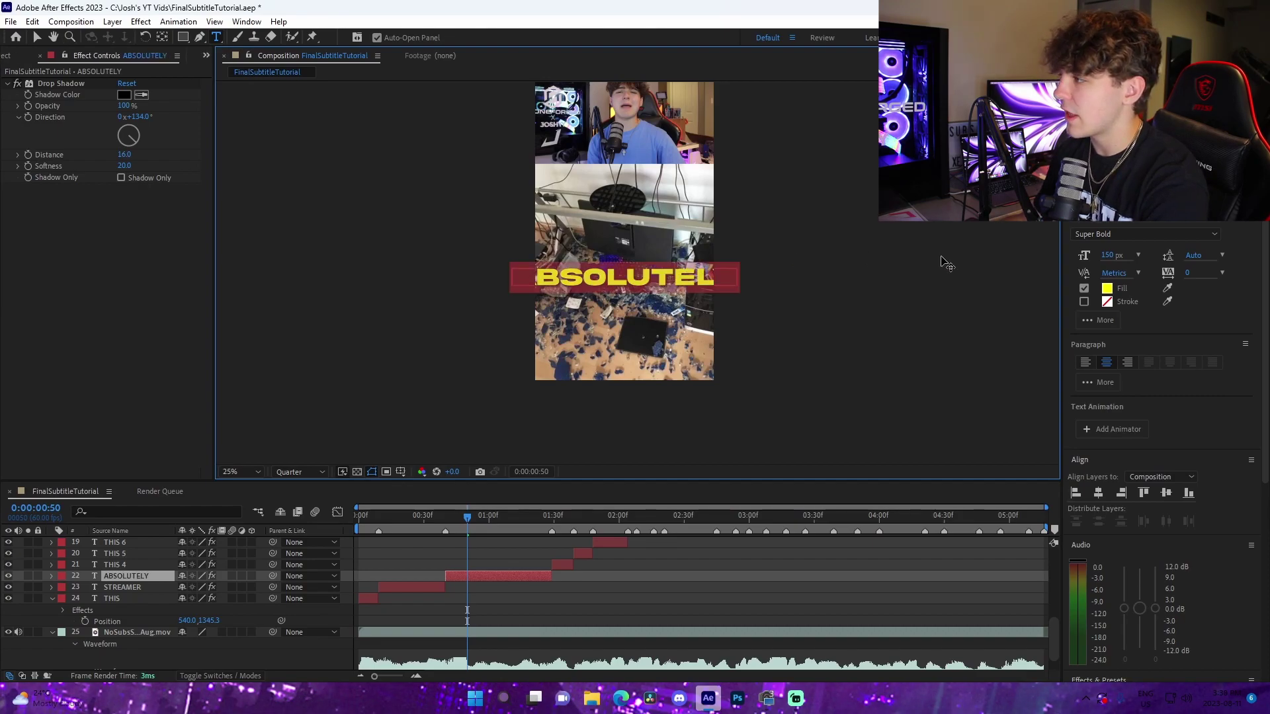
pyautogui.write('80')
pyautogui.press('Return')
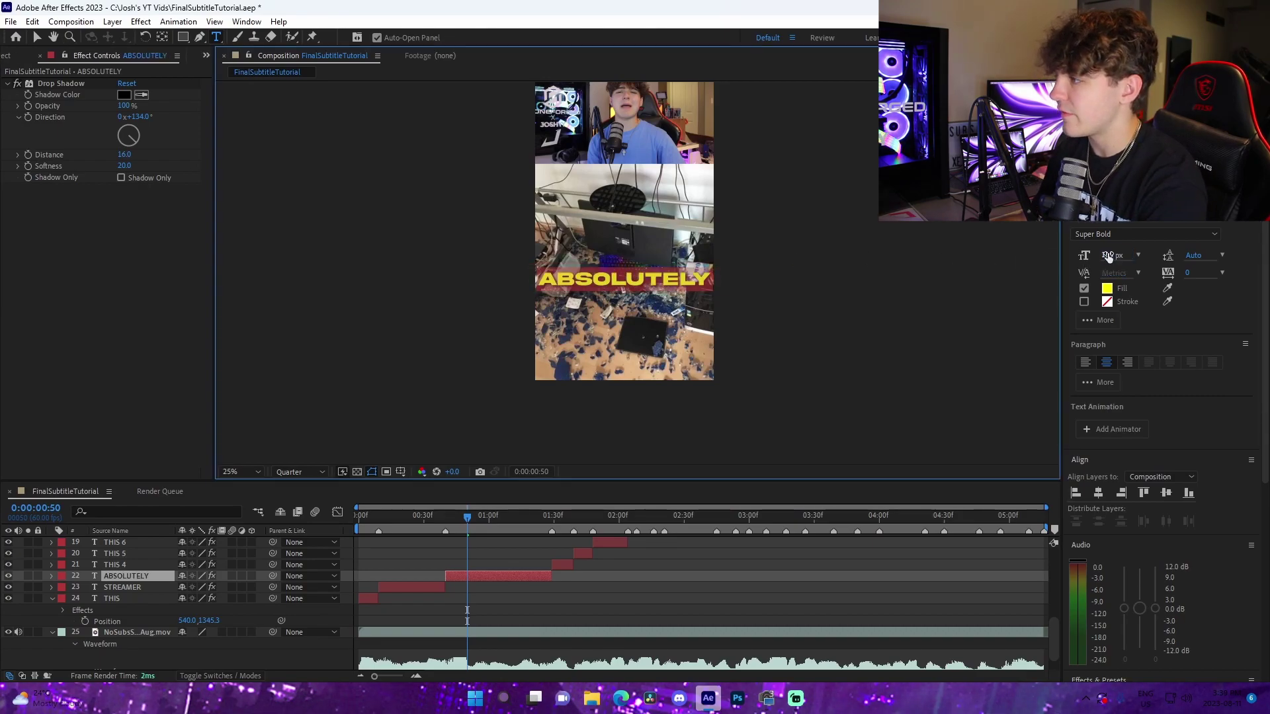
# Change the fourth and fifth text segments to HATES and HIS, matching the spoken audio
pyautogui.click(586, 599)
pyautogui.press('space')
pyautogui.press('space')
pyautogui.click(621, 279)
pyautogui.hotkey('ctrl', 'a')
pyautogui.write('HATES')
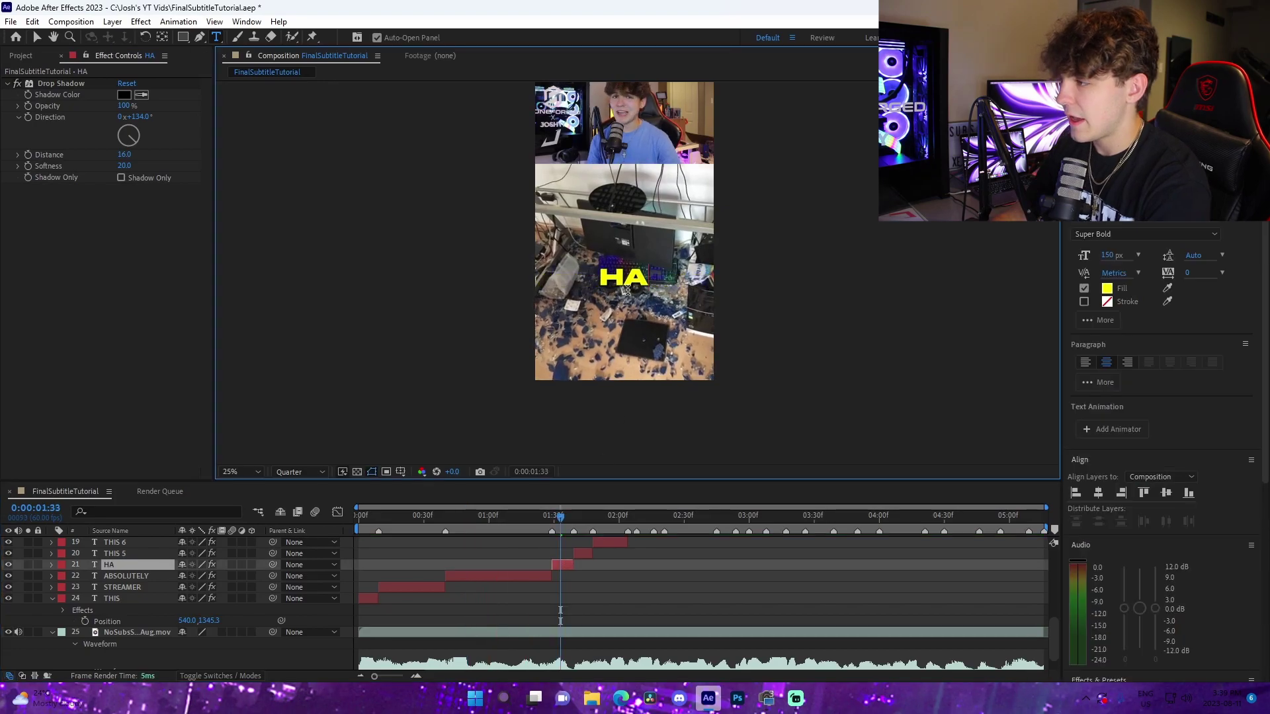
pyautogui.click(572, 515)
pyautogui.doubleClick(624, 278)
pyautogui.write('HIS')
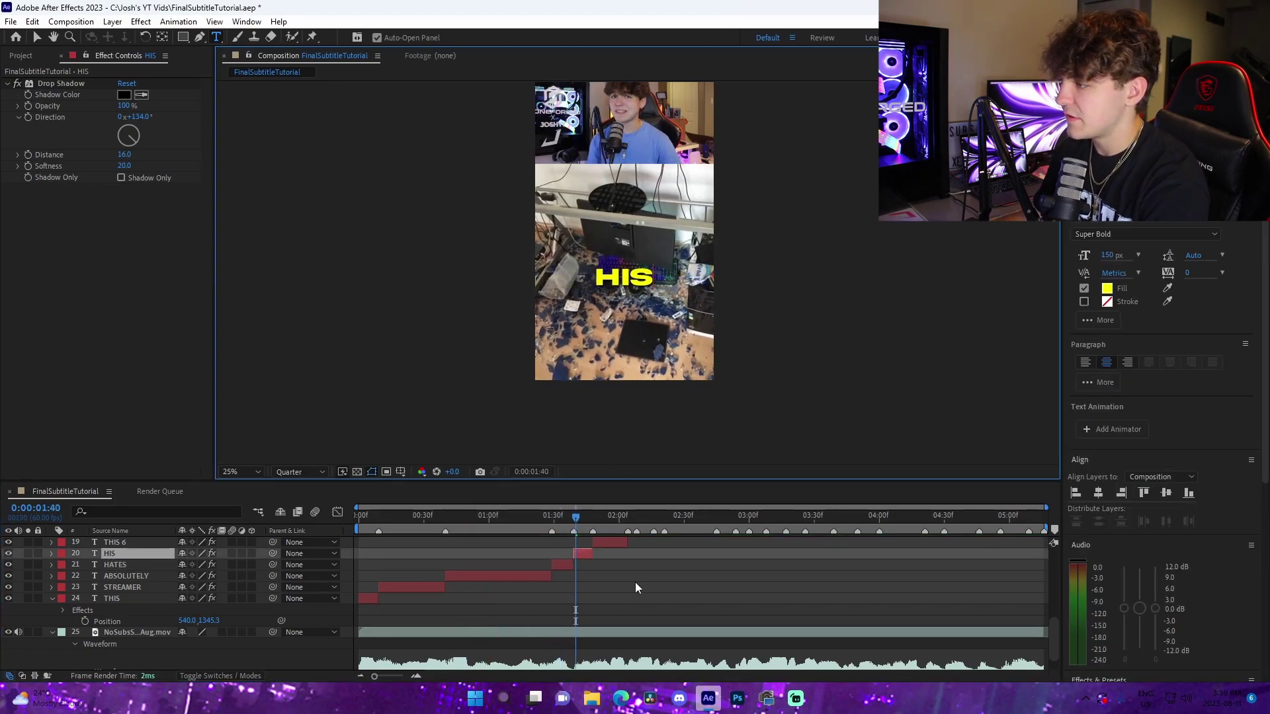
# Change the sixth, seventh and eighth text segments to SETUP, A and LOT
pyautogui.click(612, 515)
pyautogui.doubleClick(622, 278)
pyautogui.write('SETUP')
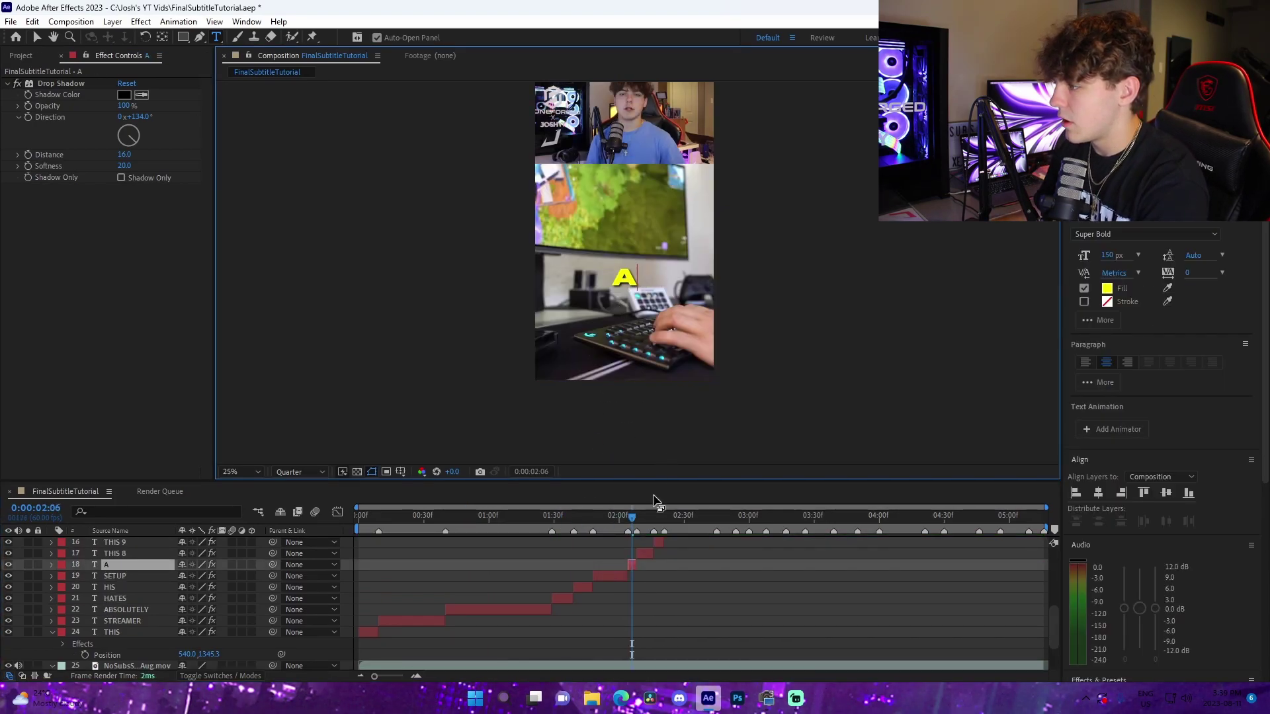
pyautogui.click(641, 515)
pyautogui.doubleClick(622, 278)
pyautogui.write('L')
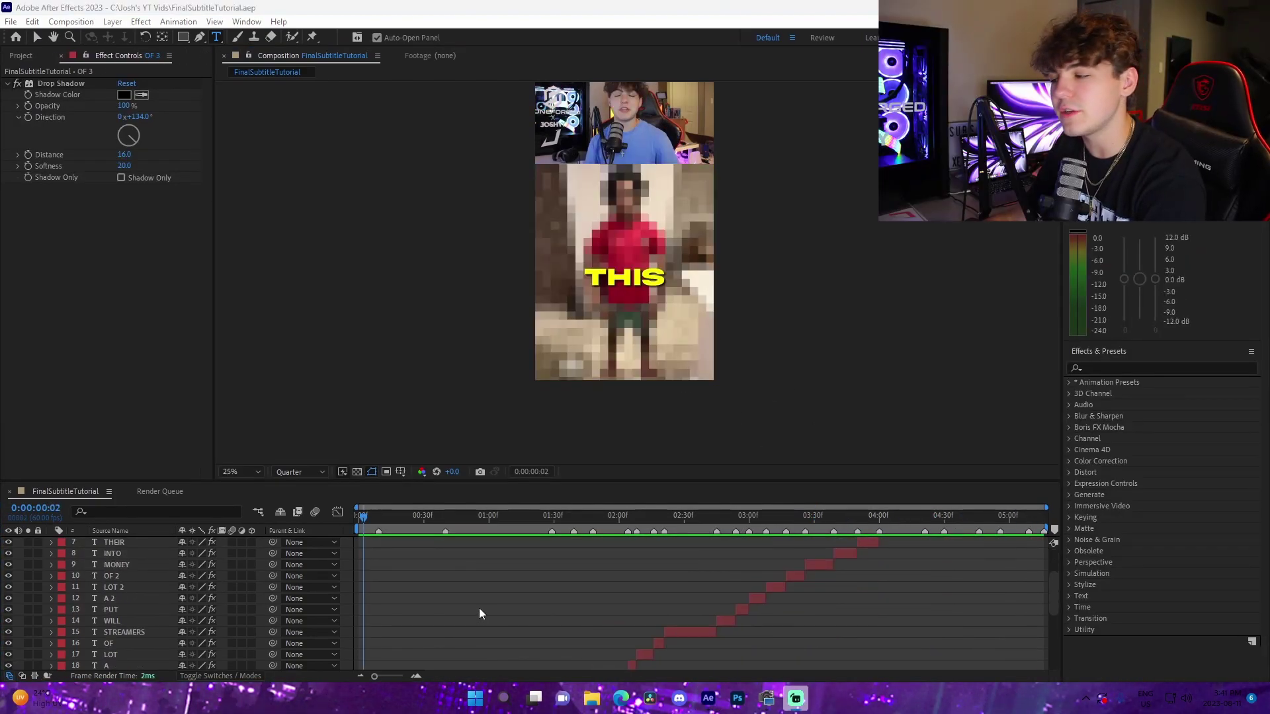
# Apply the StretchSubtitleAnimation preset to the first text layer, THIS, at frame 0:00:00:00
pyautogui.press('l')
pyautogui.press('l')
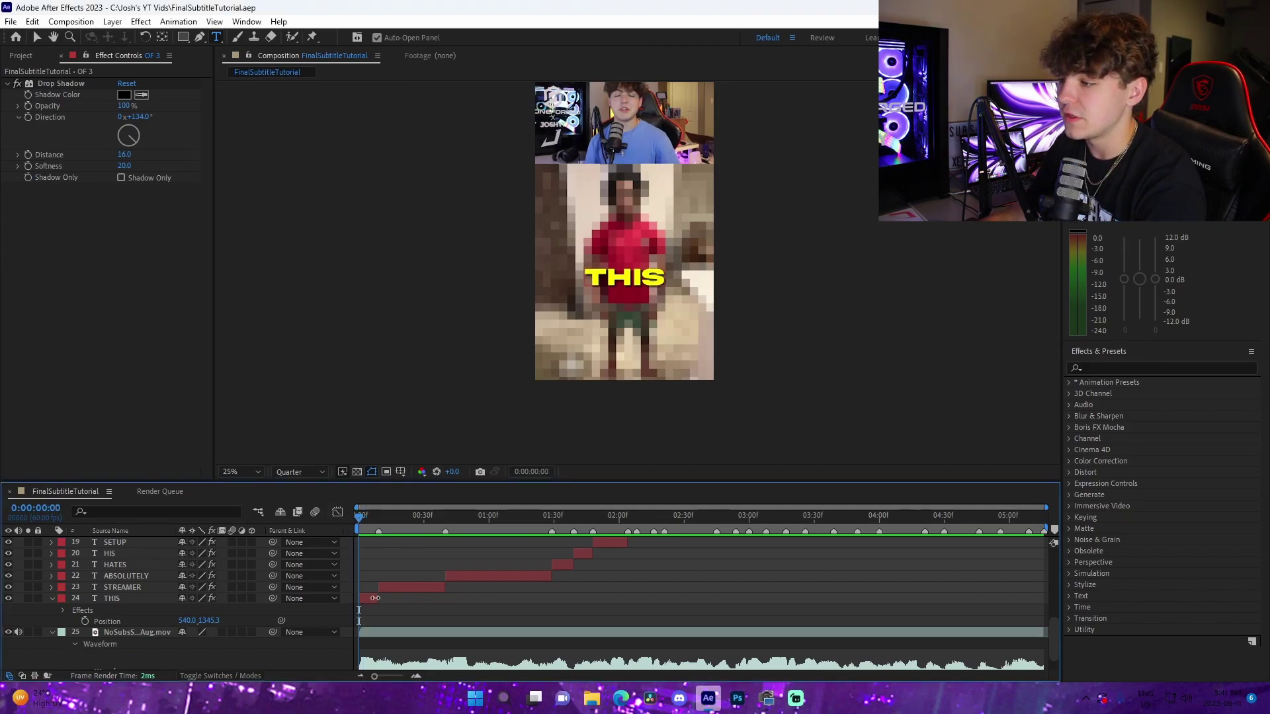
pyautogui.click(372, 598)
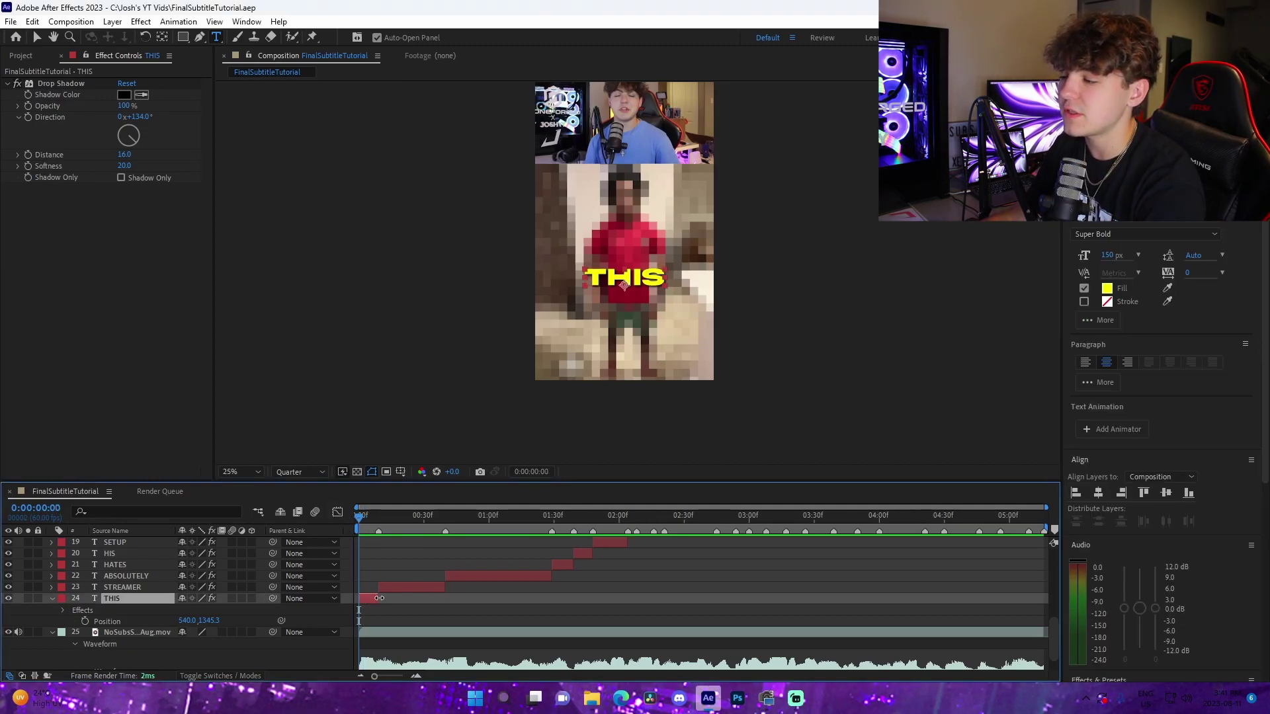
pyautogui.click(178, 22)
pyautogui.moveTo(363, 66)
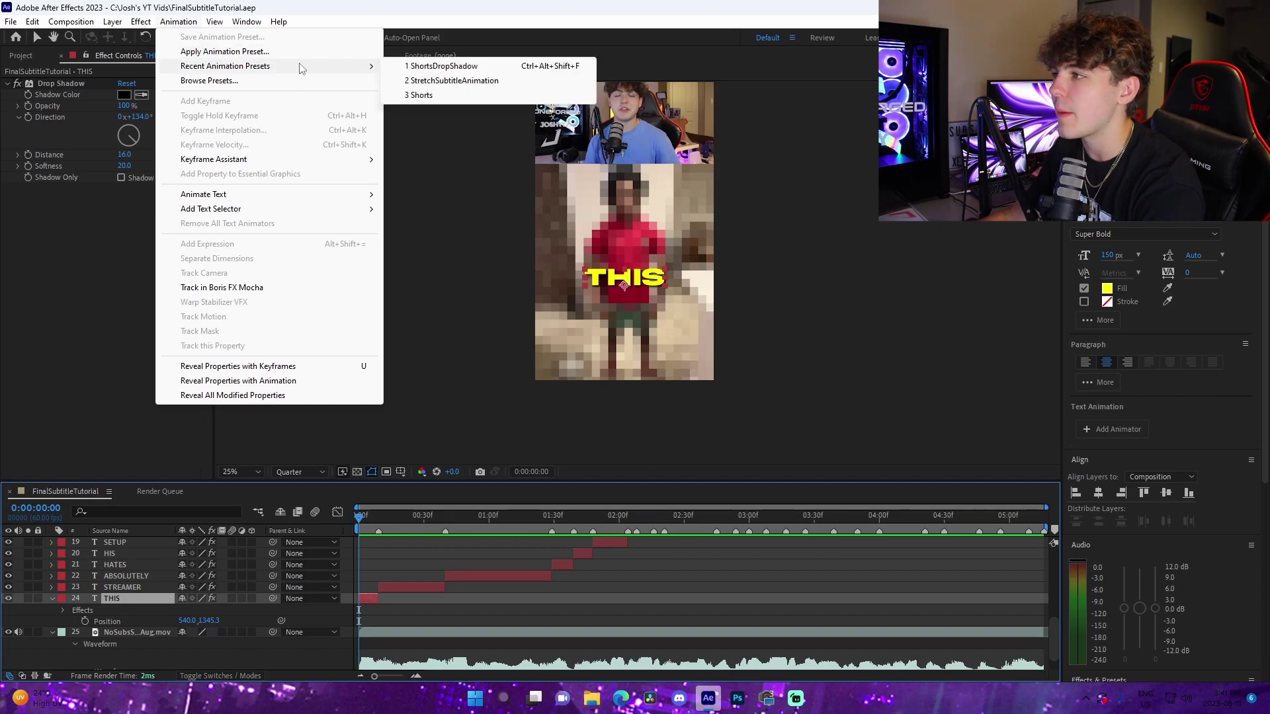
pyautogui.click(405, 81)
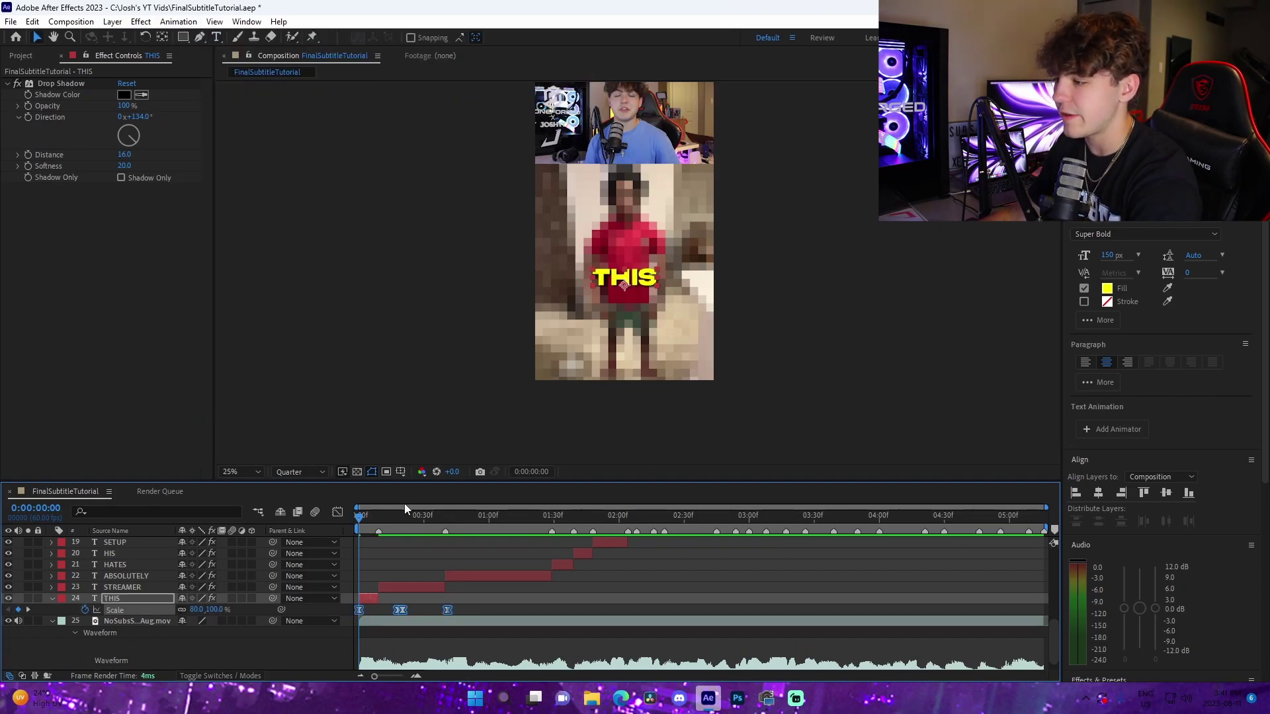
# Shorten the THIS layer's Scale animation to the layer's length, with the middle keyframe pair near its centre and the last keyframe at its end
pyautogui.click(417, 675)
pyautogui.moveTo(474, 605); pyautogui.dragTo(402, 609)
pyautogui.moveTo(492, 605); pyautogui.dragTo(470, 607)
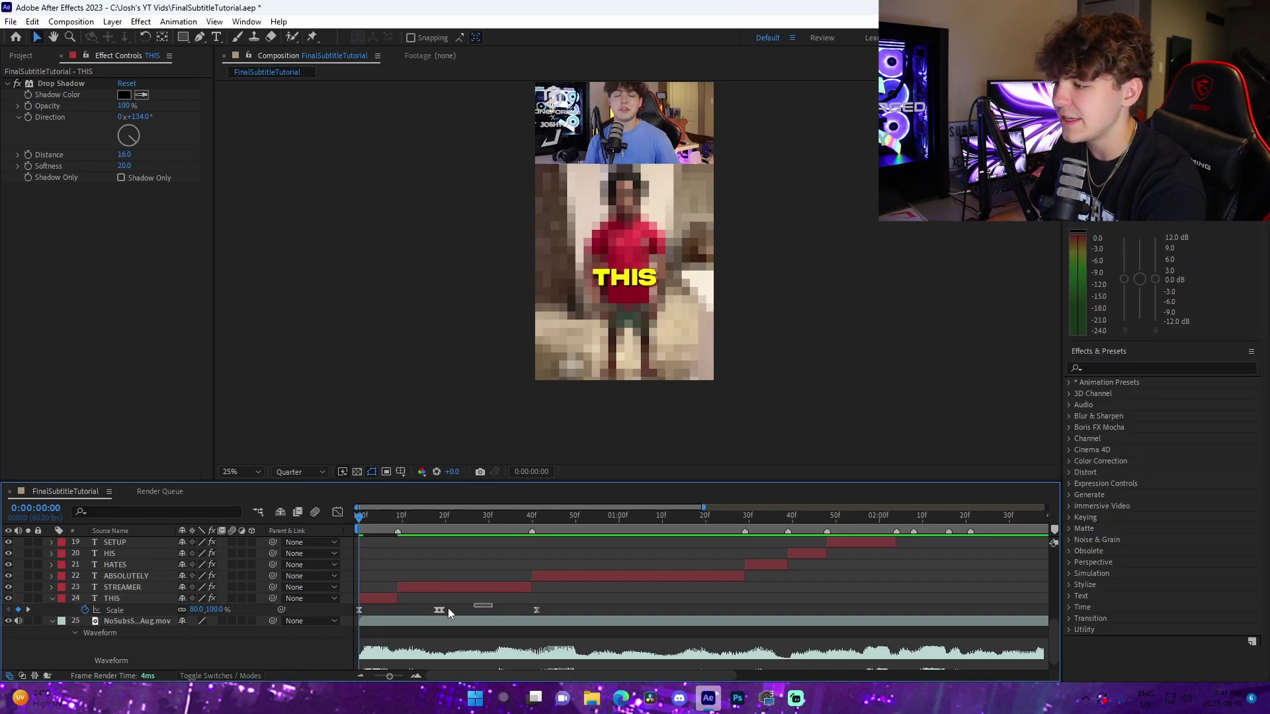
pyautogui.moveTo(582, 600); pyautogui.dragTo(308, 620)
pyautogui.click(464, 614)
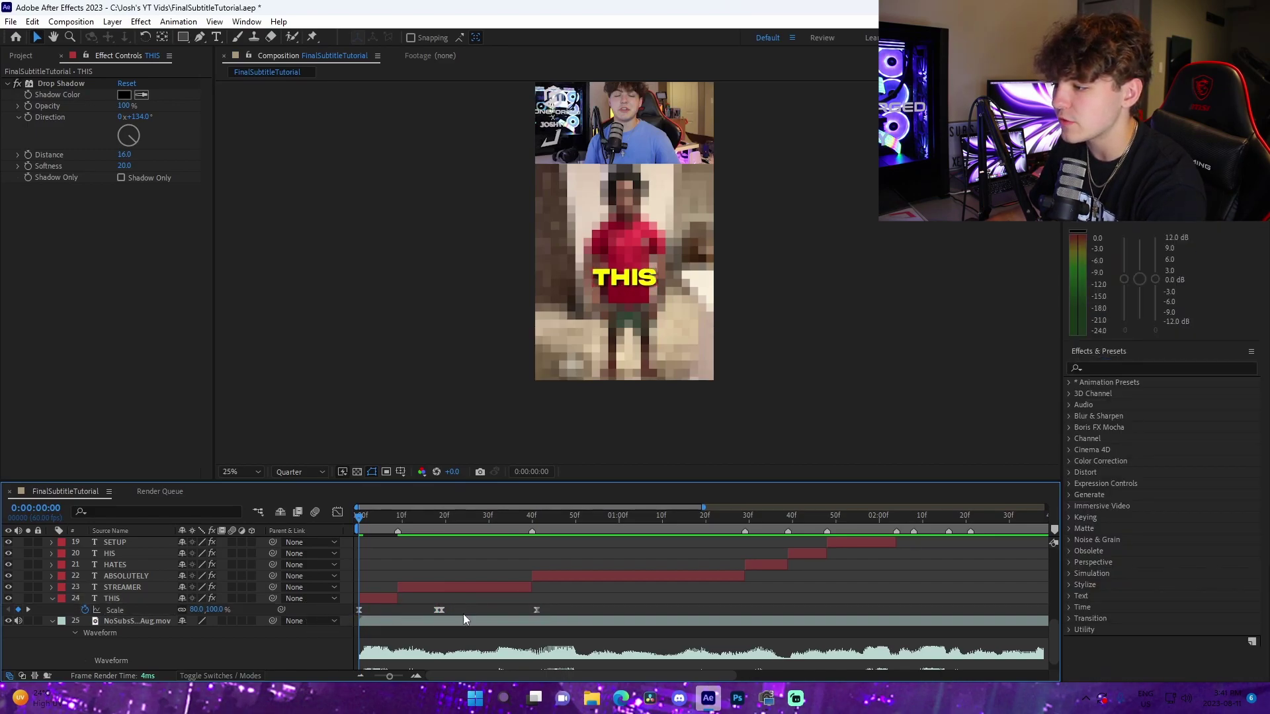
pyautogui.click(384, 594)
pyautogui.press('s')
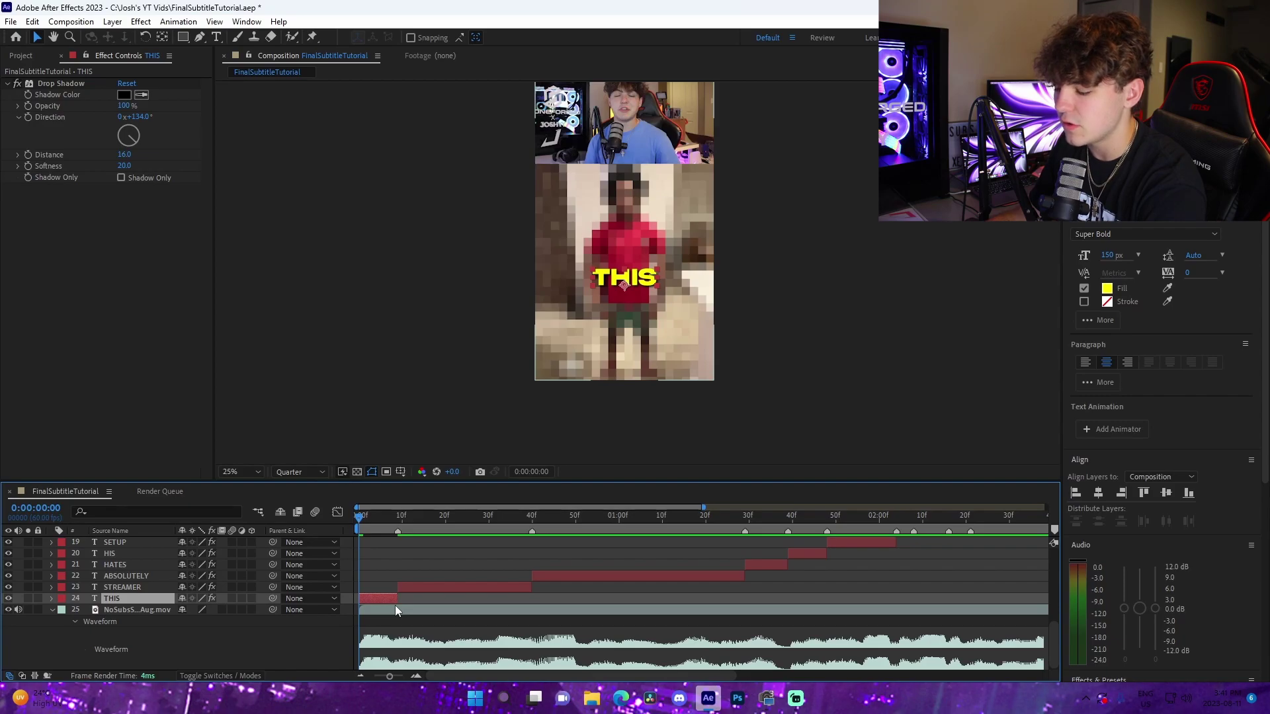
pyautogui.press('s')
pyautogui.moveTo(494, 610); pyautogui.dragTo(396, 609)
pyautogui.moveTo(471, 609); pyautogui.dragTo(378, 611)
pyautogui.click(520, 610)
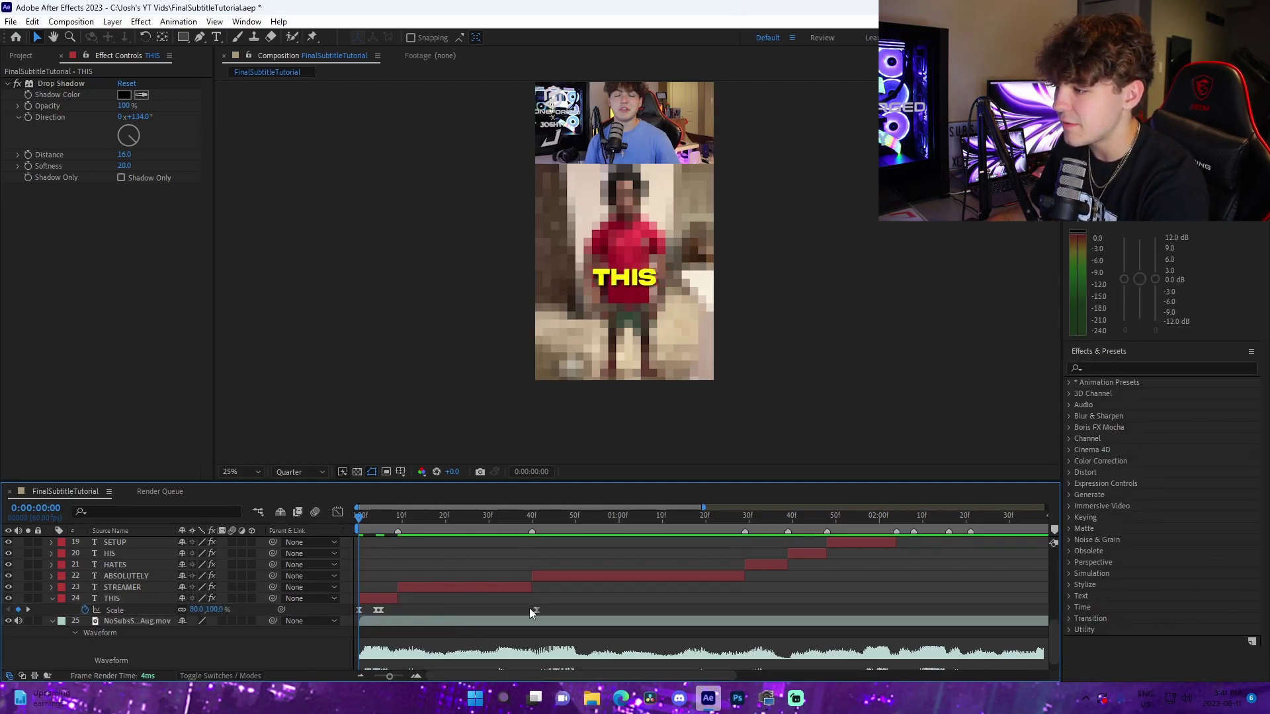
pyautogui.moveTo(534, 609); pyautogui.dragTo(399, 608)
pyautogui.click(406, 605)
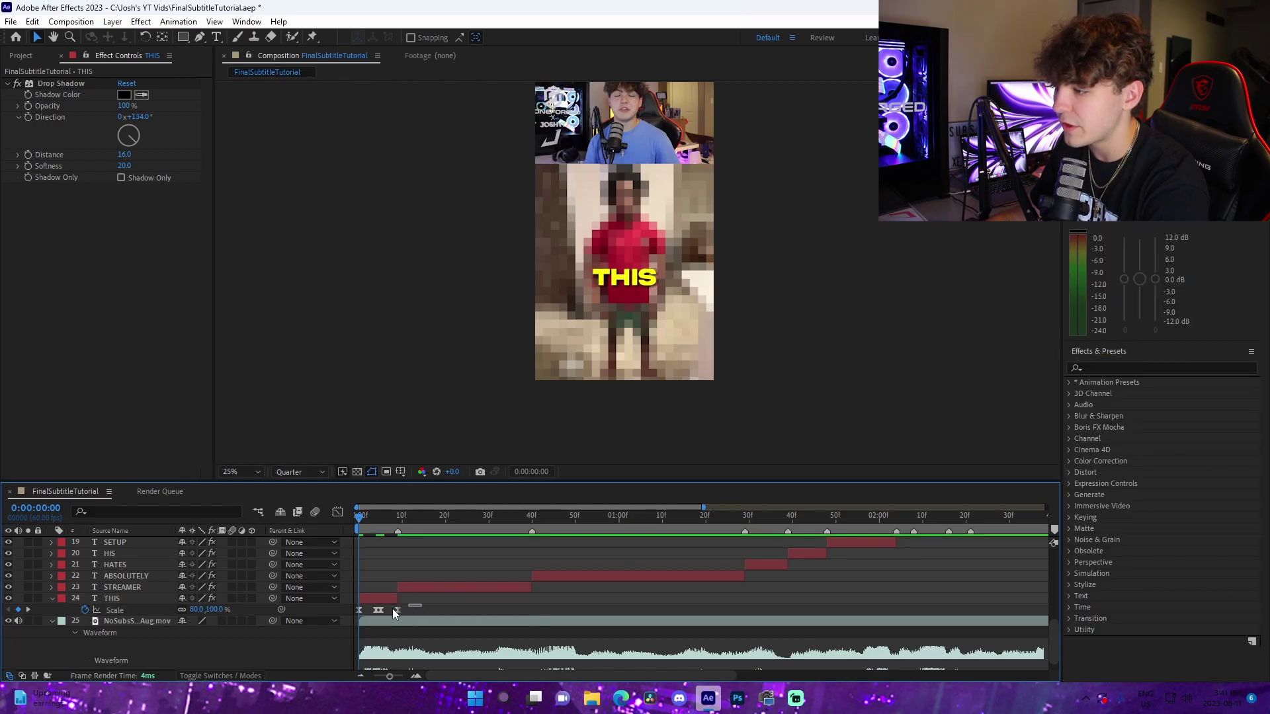
# Paste the stretch Scale keyframes onto STREAMER at 0:00:00:09 and move them so the last falls at the layer's end
pyautogui.click(413, 586)
pyautogui.click(405, 524)
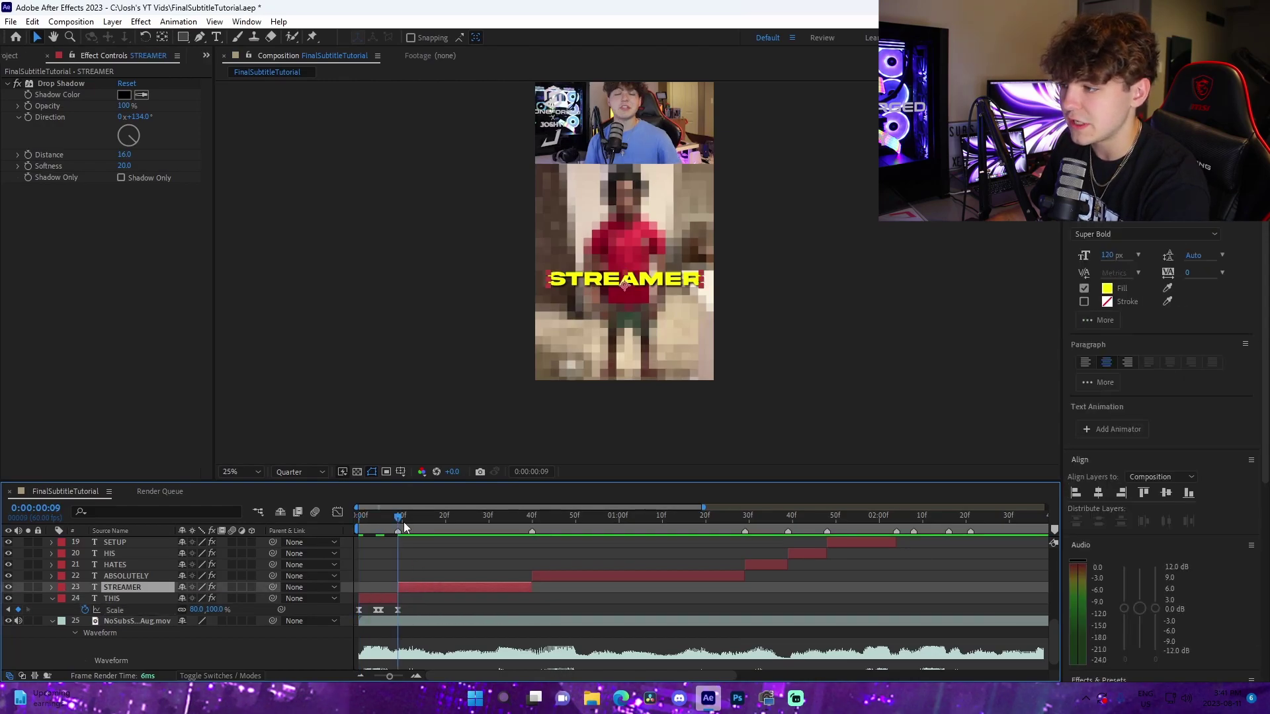
pyautogui.hotkey('ctrl', 'v')
pyautogui.press('u')
pyautogui.click(440, 602)
pyautogui.moveTo(436, 599); pyautogui.dragTo(532, 599)
pyautogui.moveTo(452, 611)
pyautogui.mouseDown()
pyautogui.moveTo(412, 593)
pyautogui.moveTo(454, 613)
pyautogui.mouseUp()
# Paste the stretch Scale keyframes onto ABSOLUTELY at 0:00:00:40, centring the middle pair and placing the last at the layer's end
pyautogui.click(533, 520)
pyautogui.click(550, 574)
pyautogui.hotkey('ctrl', 'v')
pyautogui.press('u')
pyautogui.click(574, 599)
pyautogui.moveTo(570, 587)
pyautogui.mouseDown()
pyautogui.moveTo(732, 586)
pyautogui.moveTo(554, 590)
pyautogui.mouseUp()
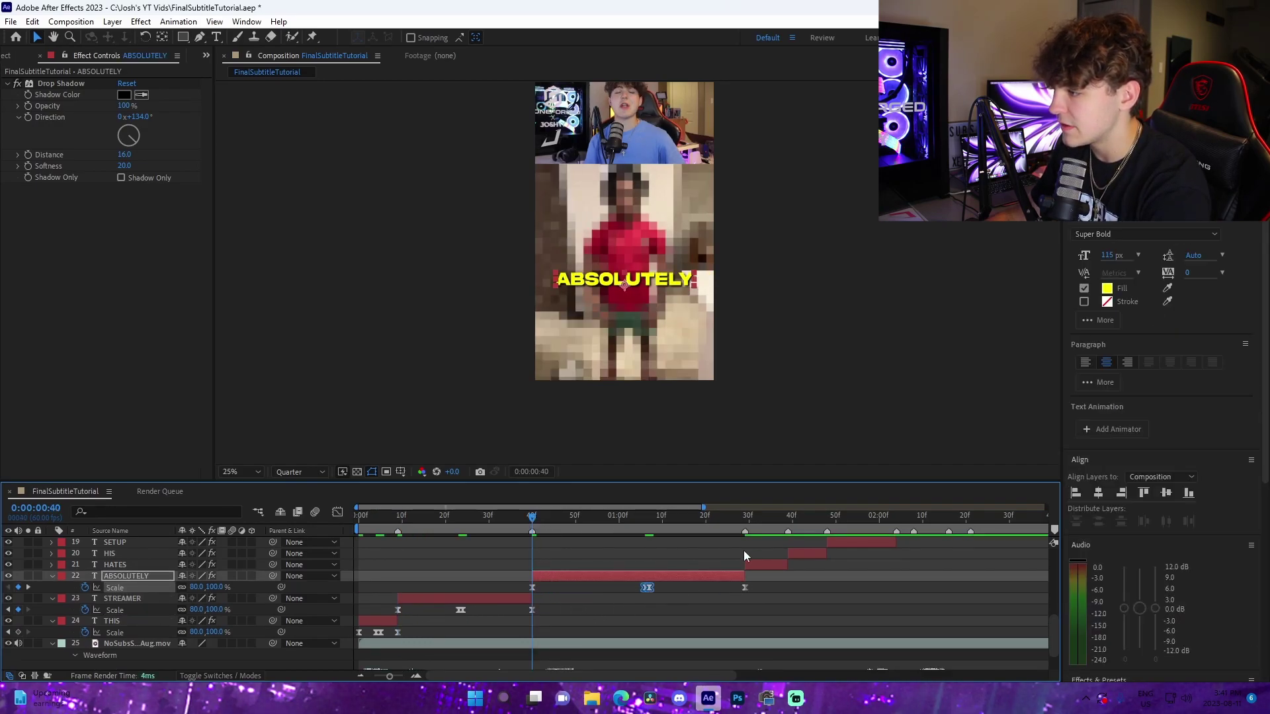
# Paste the stretch Scale keyframes onto HATES at its start and fit them to the layer's duration
pyautogui.click(746, 520)
pyautogui.click(755, 564)
pyautogui.hotkey('ctrl', 'v')
pyautogui.press('u')
pyautogui.click(793, 581)
pyautogui.moveTo(783, 576); pyautogui.dragTo(788, 576)
# Paste the stretch Scale keyframes onto HIS at the layer's start marker
pyautogui.click(788, 520)
pyautogui.click(800, 549)
pyautogui.click(800, 553)
pyautogui.hotkey('ctrl', 'v')
# Paste the stretch Scale keyframes onto the first SETUP layer at its start and spread them across the layer's length
pyautogui.click(856, 542)
pyautogui.press('i')
pyautogui.hotkey('ctrl', 'v')
pyautogui.moveTo(866, 554); pyautogui.dragTo(896, 554)
pyautogui.moveTo(855, 559); pyautogui.dragTo(840, 550)
pyautogui.moveTo(848, 554); pyautogui.dragTo(862, 555)
# Paste the stretch Scale keyframes onto the first A layer at 0:00:02:04 and compress them to its short duration
pyautogui.scroll(1, 853, 549)
pyautogui.hscroll(2, 843, 542)
pyautogui.click(821, 519)
pyautogui.click(827, 544)
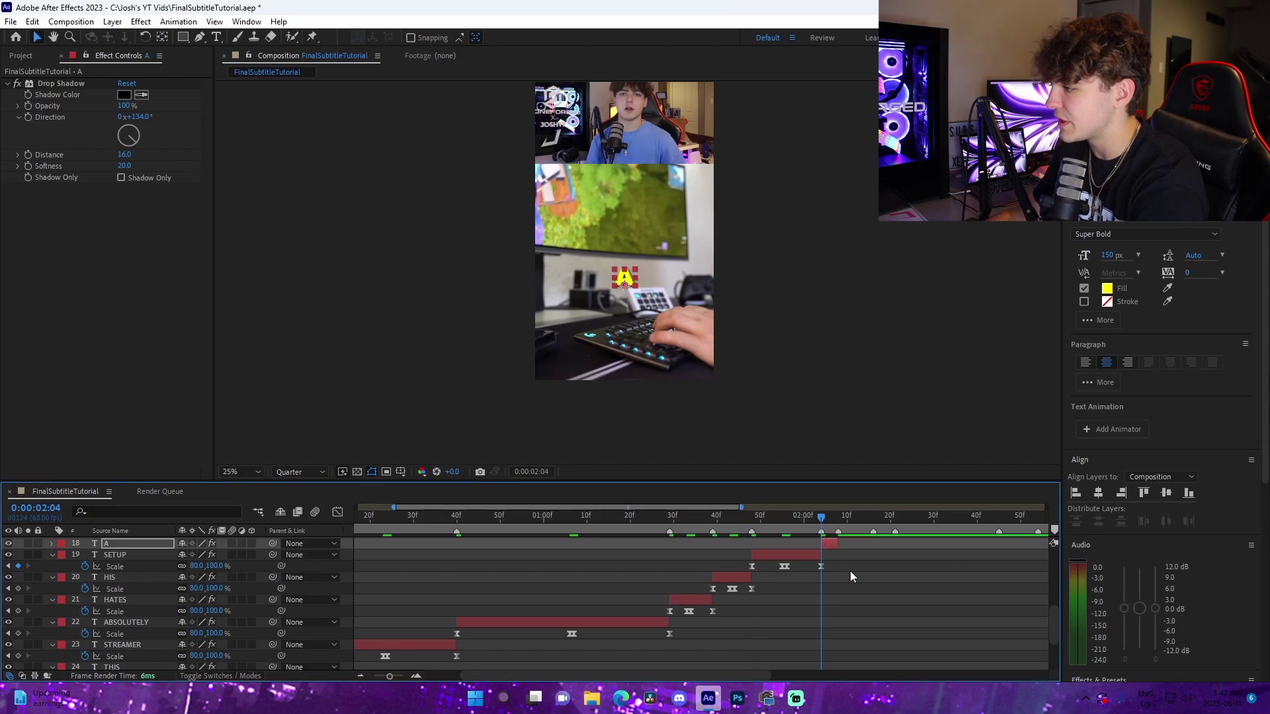
pyautogui.hotkey('ctrl', 'v')
pyautogui.click(834, 560)
pyautogui.click(846, 555)
pyautogui.moveTo(844, 555); pyautogui.dragTo(800, 584)
# Paste the stretch Scale keyframes onto the first LOT layer at 0:00:02:08 and fit them to the layer
pyautogui.press('k')
pyautogui.press('k')
pyautogui.press('k')
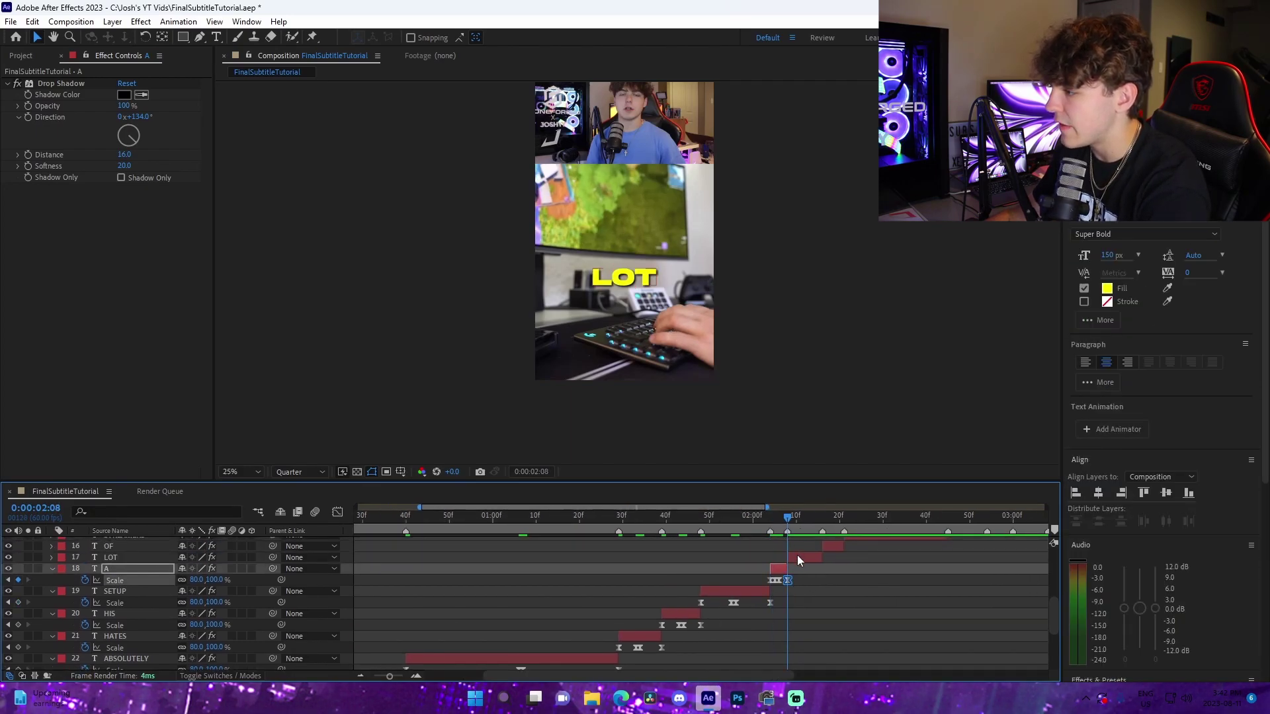
pyautogui.click(796, 554)
pyautogui.hotkey('ctrl', 'v')
pyautogui.click(813, 573)
# Paste the stretch Scale keyframes onto the first OF layer at its start and fit them within the layer
pyautogui.click(832, 546)
pyautogui.press('i')
pyautogui.hotkey('ctrl', 'v')
pyautogui.click(853, 558)
pyautogui.moveTo(847, 565)
pyautogui.mouseDown()
pyautogui.moveTo(753, 584)
pyautogui.moveTo(853, 565)
pyautogui.mouseUp()
# Paste the stretch Scale keyframes onto STREAMERS at its start and reposition them to span the layer
pyautogui.click(750, 521)
pyautogui.click(763, 554)
pyautogui.hotkey('ctrl', 'v')
pyautogui.click(796, 579)
pyautogui.moveTo(811, 579)
pyautogui.mouseDown()
pyautogui.moveTo(766, 562)
pyautogui.moveTo(802, 564)
pyautogui.mouseUp()
# Paste the stretch Scale keyframes onto WILL at 0:00:02:45 and onto PUT at 0:00:02:54
pyautogui.moveTo(870, 550); pyautogui.dragTo(754, 567)
pyautogui.click(757, 558)
pyautogui.press('i')
pyautogui.hotkey('ctrl', 'v')
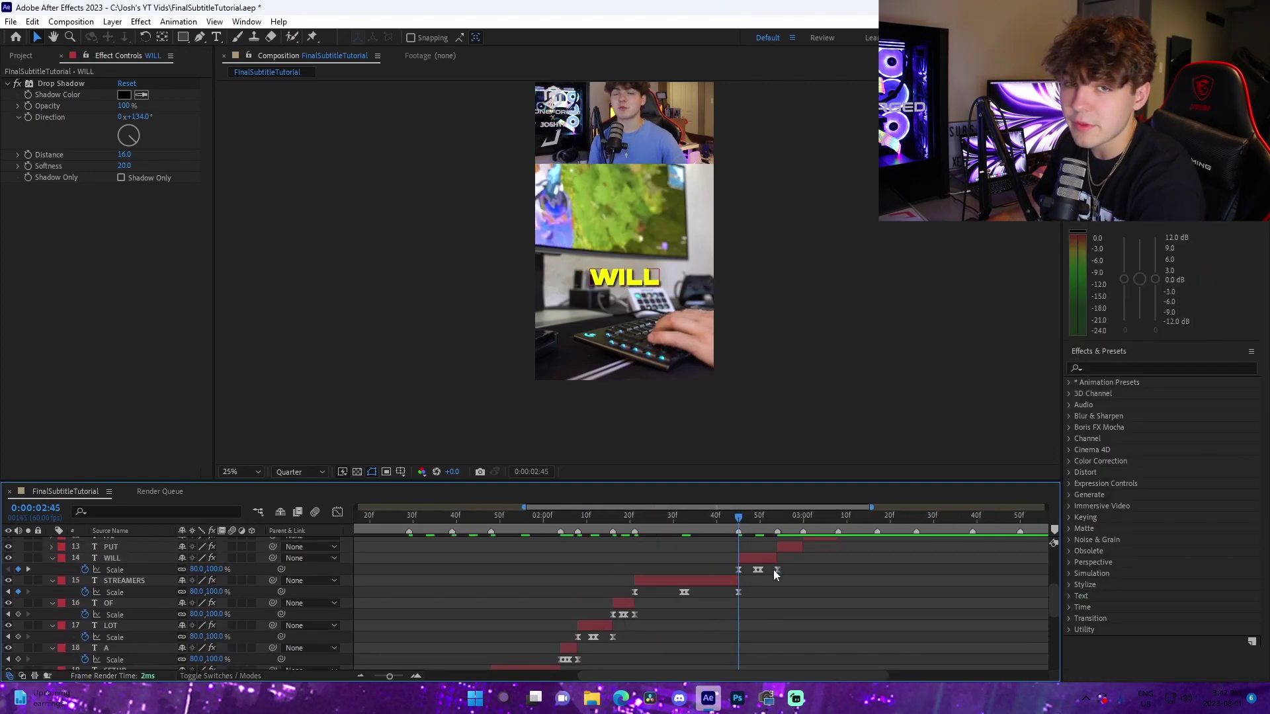
pyautogui.hotkey('ctrl', 'Up')
pyautogui.press('i')
pyautogui.hotkey('ctrl', 'v')
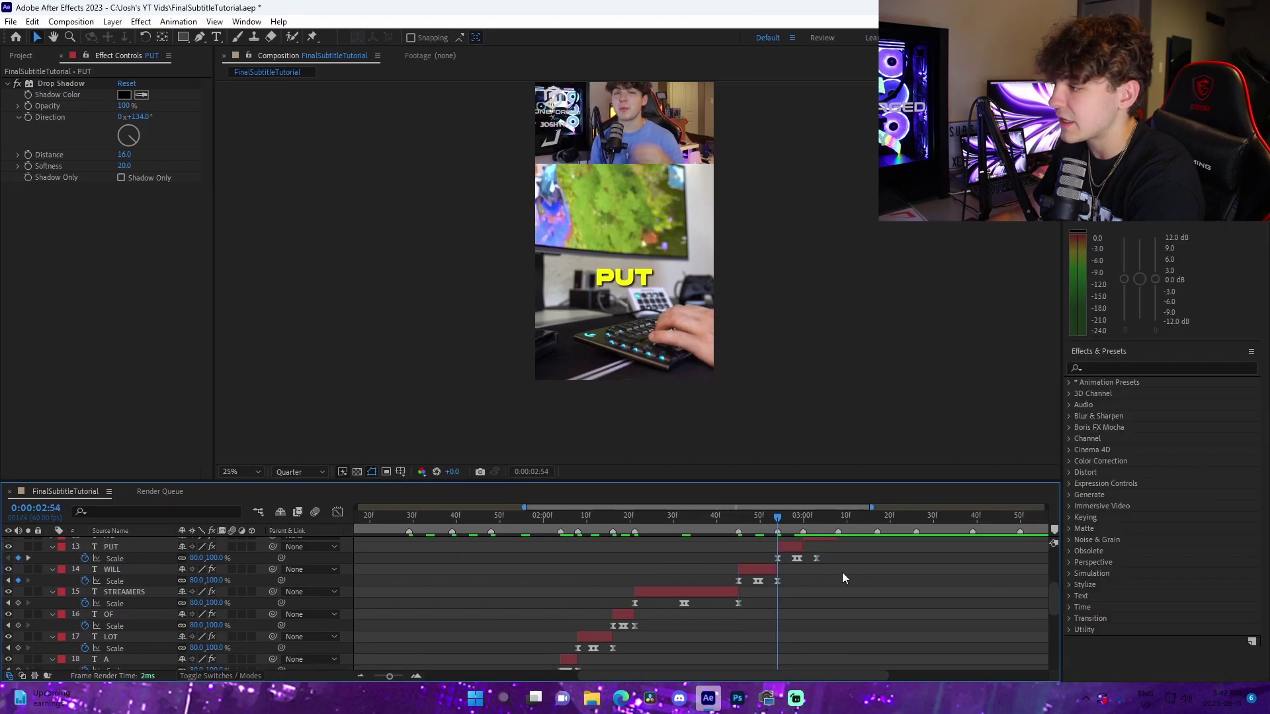
# Paste the stretch Scale keyframes onto A 2 at 0:00:03:00 and onto LOT 2 at its start
pyautogui.hotkey('ctrl', 'Up')
pyautogui.press('i')
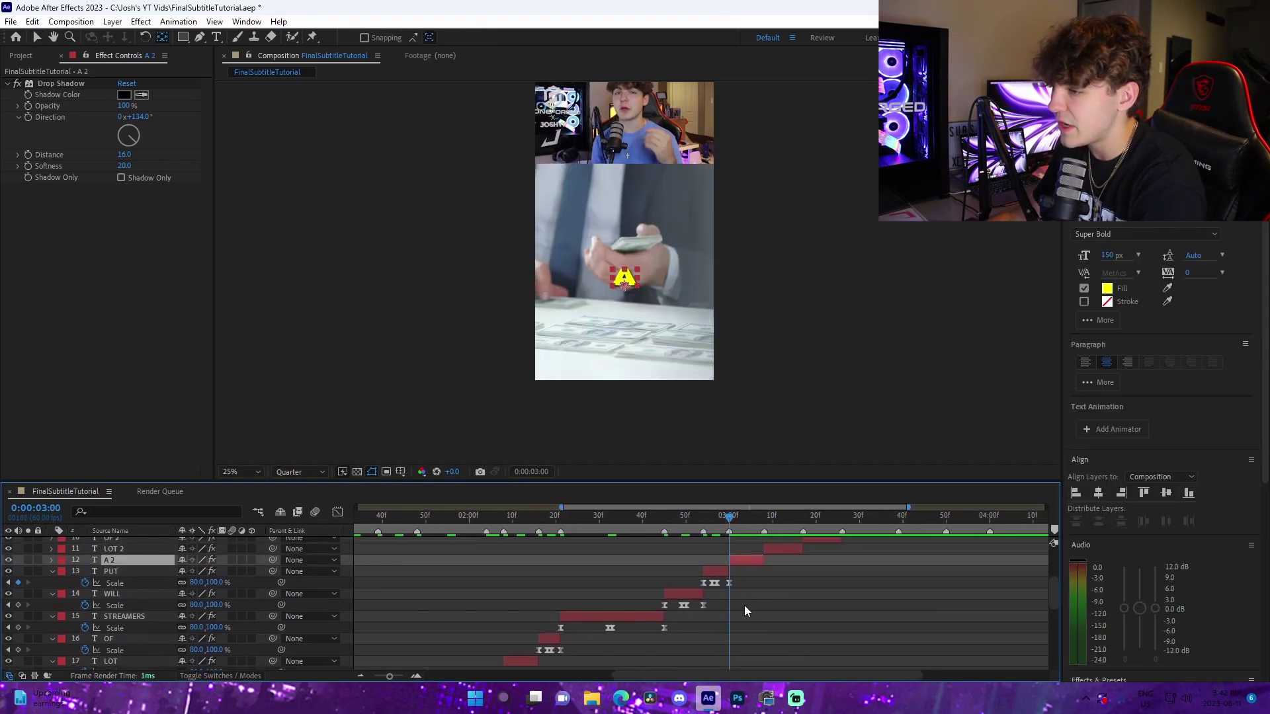
pyautogui.hotkey('ctrl', 'v')
pyautogui.hotkey('ctrl', 'Up')
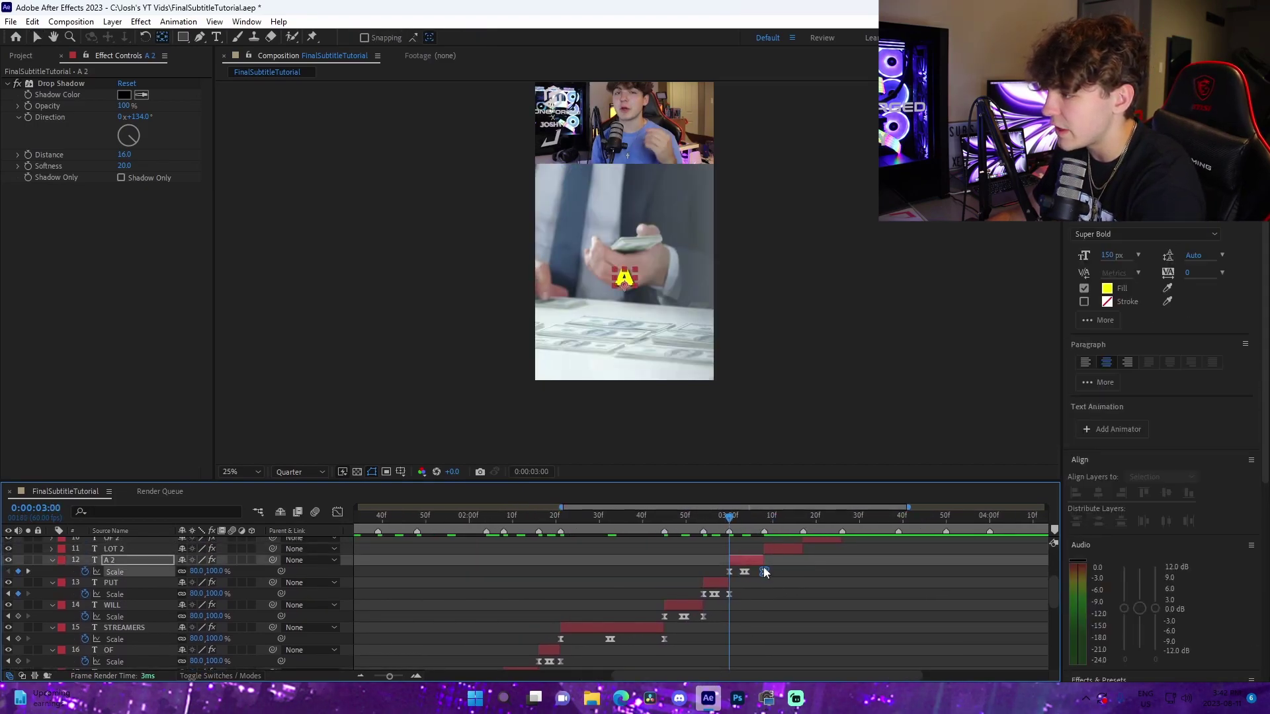
pyautogui.press('i')
pyautogui.hotkey('ctrl', 'v')
# Paste the stretch Scale keyframes onto OF 2 at 0:00:03:17 and onto MONEY at its start, adjusting their timing to the layers
pyautogui.hotkey('ctrl', 'Up')
pyautogui.press('i')
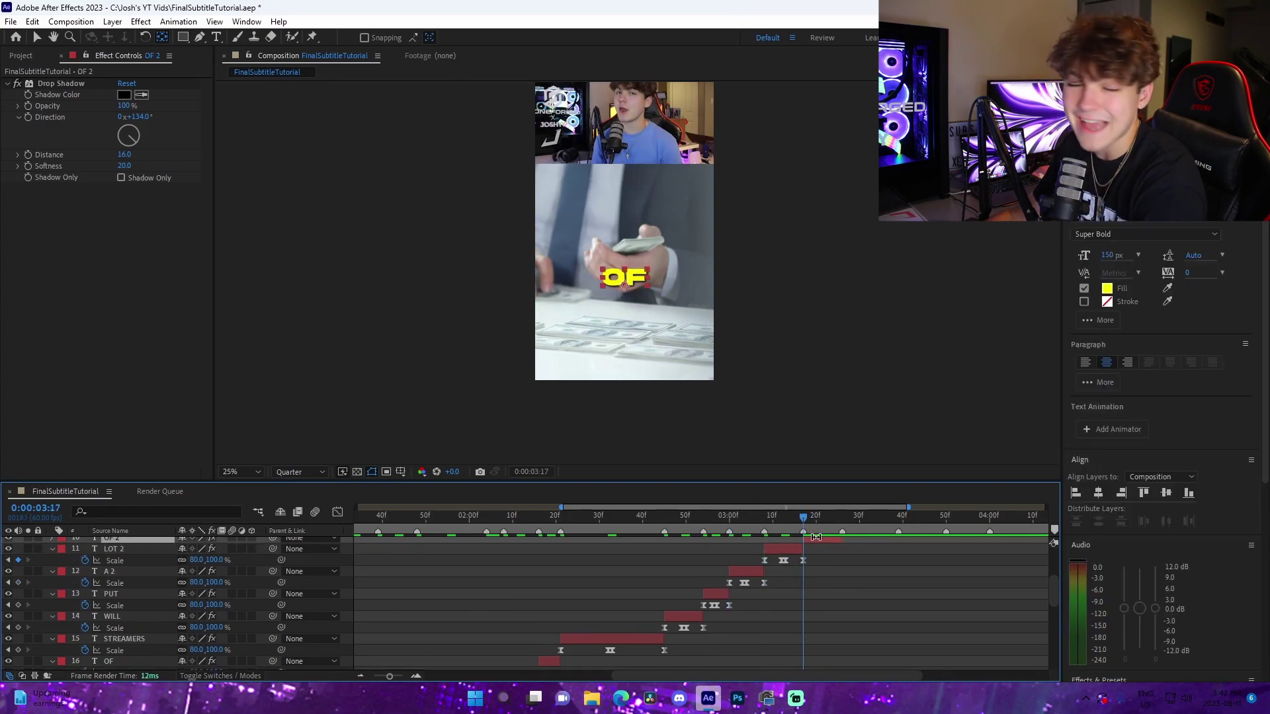
pyautogui.hotkey('ctrl', 'v')
pyautogui.hotkey('ctrl', 'Up')
pyautogui.press('i')
pyautogui.hotkey('ctrl', 'v')
pyautogui.moveTo(788, 572); pyautogui.dragTo(803, 573)
pyautogui.moveTo(778, 578); pyautogui.dragTo(761, 568)
pyautogui.moveTo(765, 572); pyautogui.dragTo(769, 571)
# Paste the stretch Scale keyframes onto INTO and THEIR at their starts, fitting them to each layer's length
pyautogui.click(804, 519)
pyautogui.hotkey('ctrl', 'Up')
pyautogui.hotkey('ctrl', 'v')
pyautogui.click(835, 564)
pyautogui.moveTo(844, 560); pyautogui.dragTo(952, 553)
pyautogui.hotkey('ctrl', 'Up')
pyautogui.press('i')
pyautogui.hotkey('ctrl', 'v')
pyautogui.click(876, 562)
# Paste the stretch Scale keyframes onto SETUP 2 and AND at the start of each layer
pyautogui.hotkey('ctrl', 'Up')
pyautogui.press('i')
pyautogui.hotkey('ctrl', 'v')
pyautogui.click(832, 569)
pyautogui.click(905, 529)
pyautogui.click(914, 547)
pyautogui.hotkey('ctrl', 'v')
# Paste the stretch Scale keyframes onto TAKE at 0:00:04:30 and extend them to the layer's end with the middle pair centred
pyautogui.click(944, 529)
pyautogui.click(966, 539)
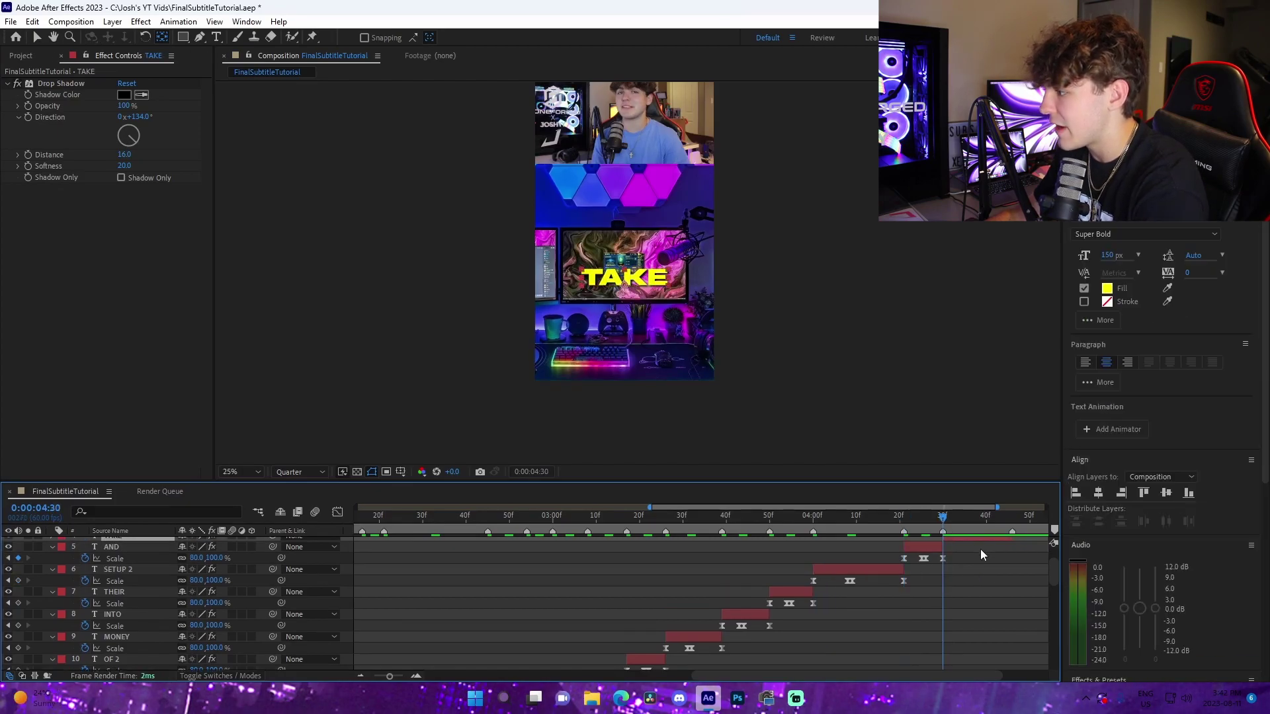
pyautogui.hotkey('ctrl', 'Up')
pyautogui.press('i')
pyautogui.hotkey('ctrl', 'v')
pyautogui.moveTo(884, 573); pyautogui.dragTo(914, 573)
pyautogui.moveTo(850, 568); pyautogui.dragTo(874, 578)
pyautogui.moveTo(865, 572); pyautogui.dragTo(874, 572)
# Paste the stretch Scale keyframes onto GOOD and CARE at their starts and fit them to each layer
pyautogui.click(929, 549)
pyautogui.press('i')
pyautogui.hotkey('ctrl', 'v')
pyautogui.click(944, 564)
pyautogui.moveTo(953, 562); pyautogui.dragTo(957, 562)
pyautogui.click(958, 529)
pyautogui.hotkey('ctrl', 'z')
pyautogui.click(968, 542)
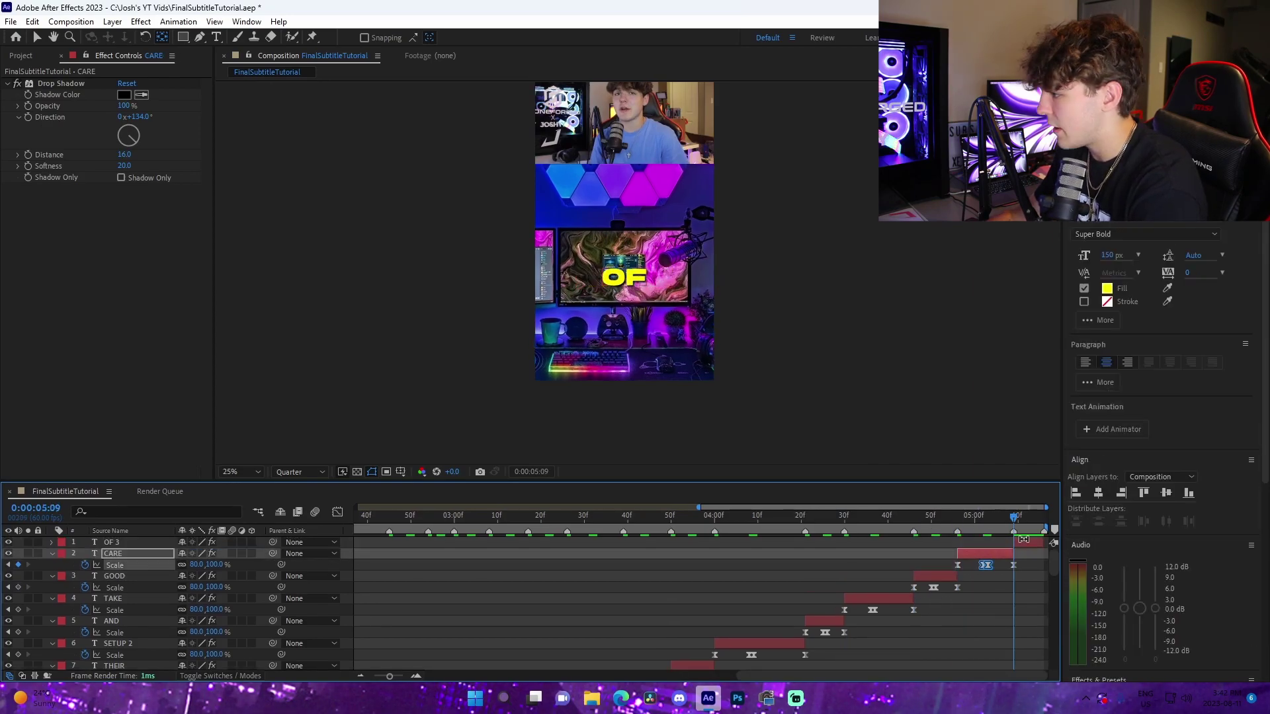
# Add the stretch Scale keyframes to OF 3 from 0:00:05:09, fit them to its length, and save the project
pyautogui.click(1025, 541)
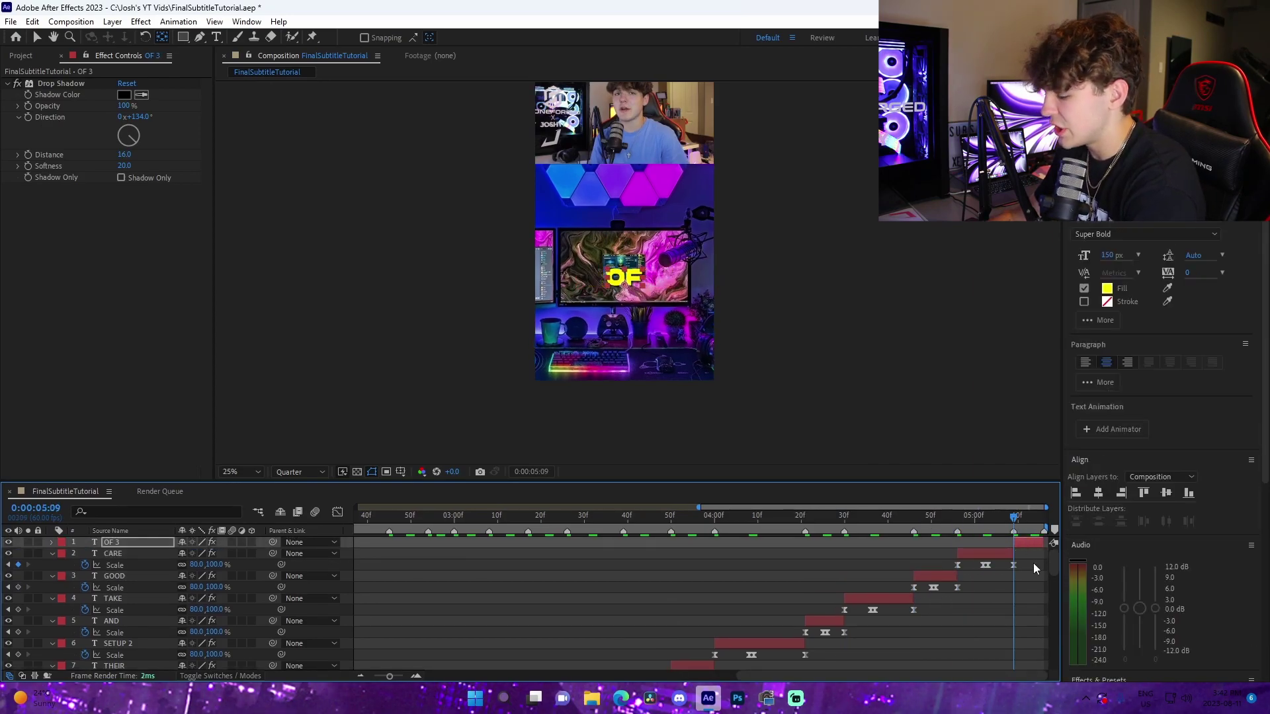
pyautogui.hotkey('ctrl', 'v')
pyautogui.click(1040, 565)
pyautogui.hotkey('ctrl', 'z')
pyautogui.click(987, 530)
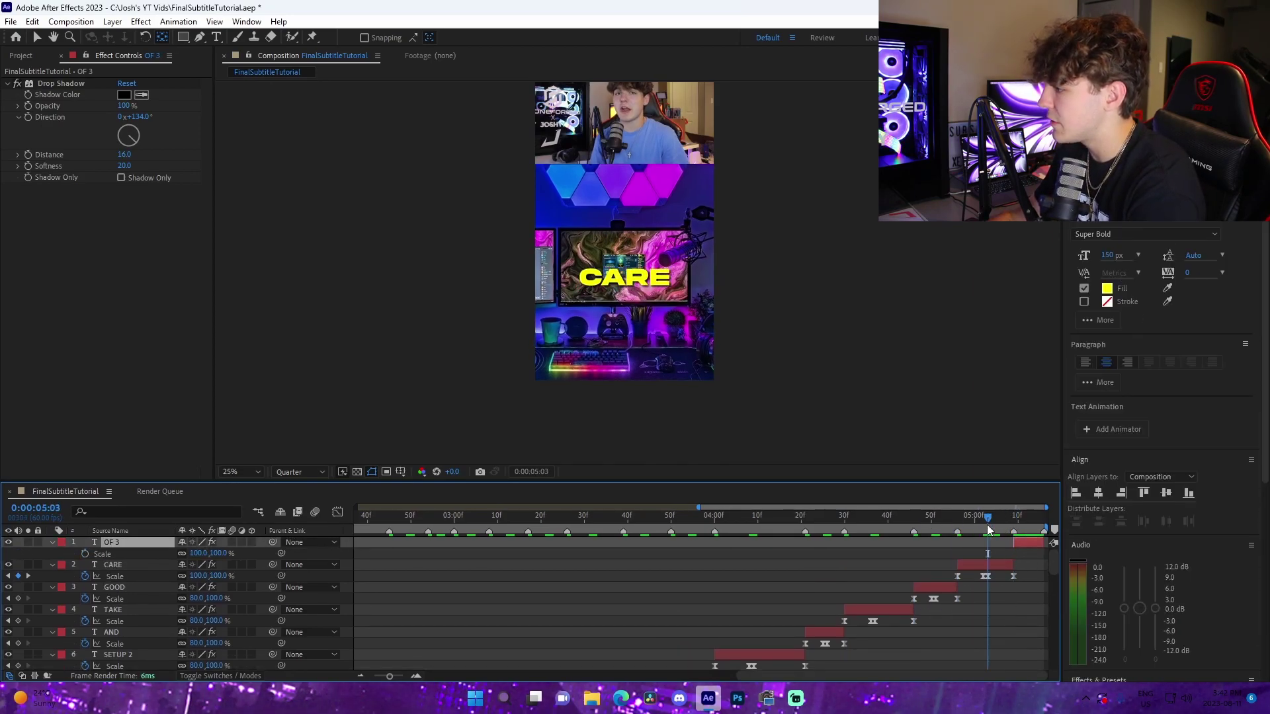
pyautogui.click(1031, 566)
pyautogui.moveTo(1027, 555)
pyautogui.mouseDown()
pyautogui.moveTo(1044, 555)
pyautogui.moveTo(1014, 554)
pyautogui.mouseUp()
pyautogui.click(1029, 562)
pyautogui.hotkey('ctrl', 's')
# Play the whole composition from 0:00:00:00 to check the animated subtitles
pyautogui.click(375, 676)
pyautogui.moveTo(405, 520); pyautogui.dragTo(357, 521)
pyautogui.press('space')
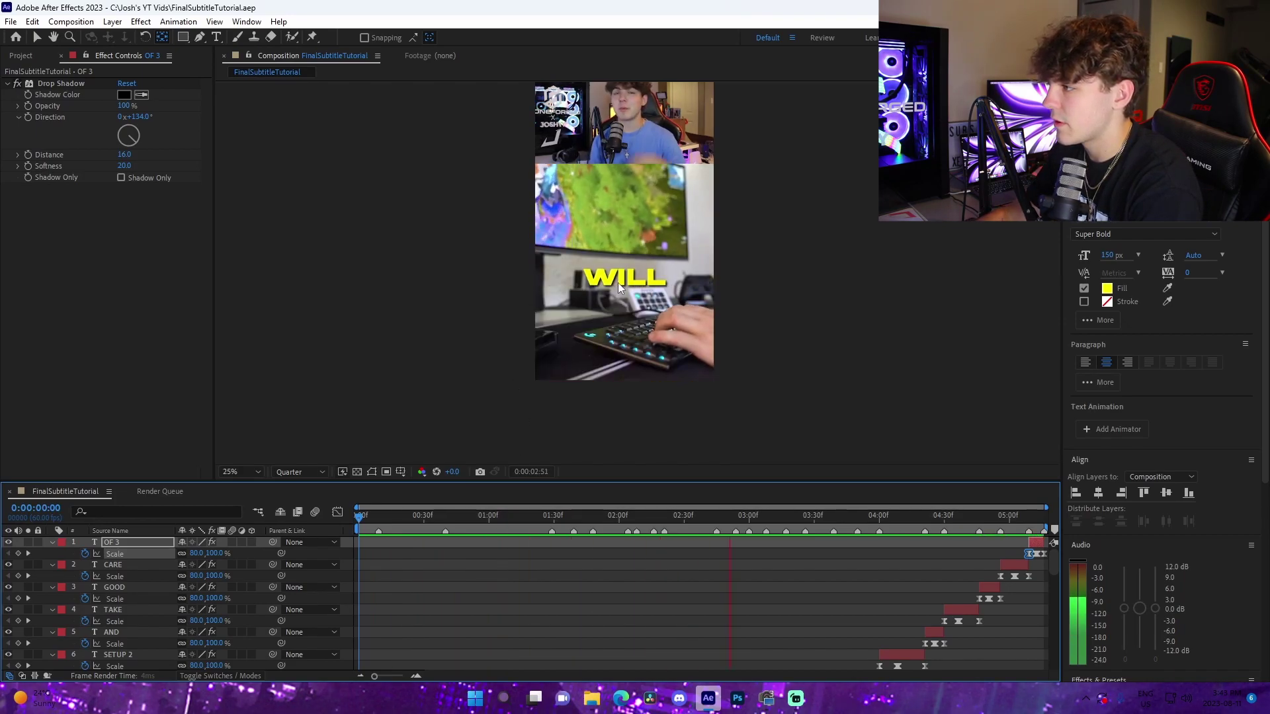
pyautogui.press('space')
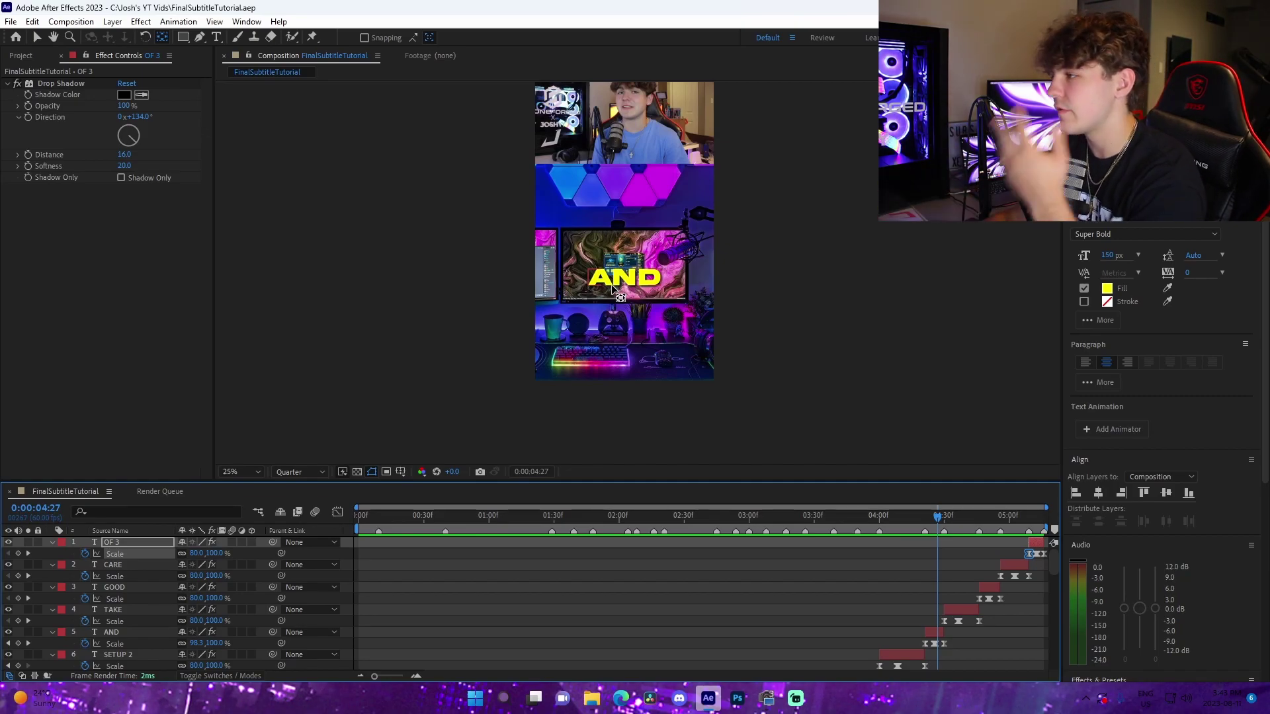
# Remove the stretch Scale keyframes from the STREAMER layer at 0:00:00:09
pyautogui.scroll(-5, 475, 599)
pyautogui.scroll(-3, 475, 599)
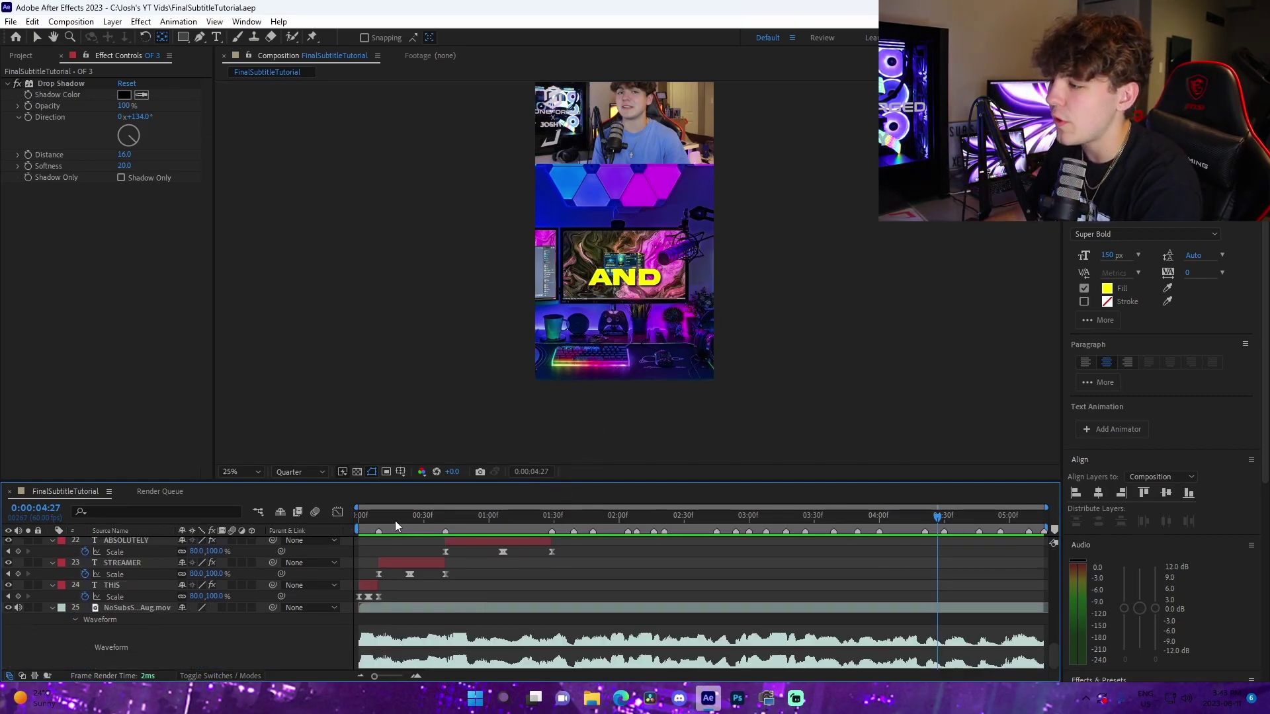
pyautogui.click(379, 519)
pyautogui.moveTo(459, 586); pyautogui.dragTo(379, 567)
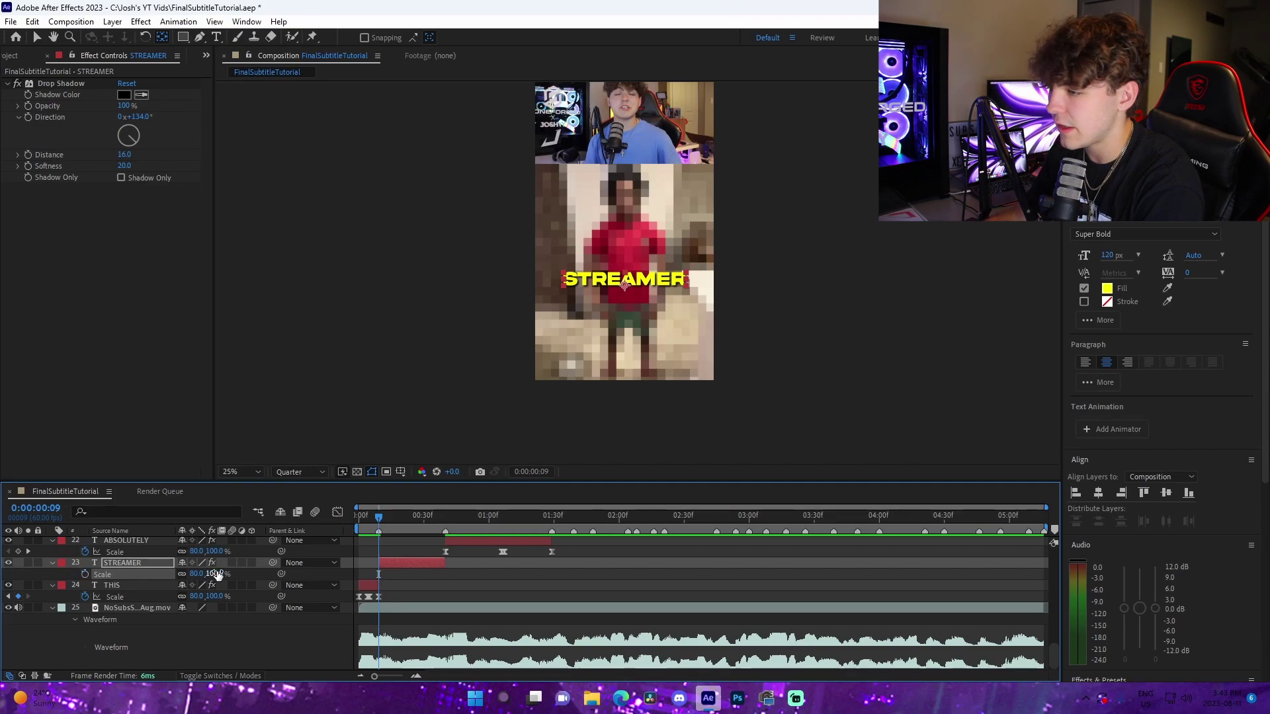
# Apply the SubtitleContentJan2023 animation preset from the Presets folder to the STREAMER layer
pyautogui.click(178, 22)
pyautogui.click(212, 49)
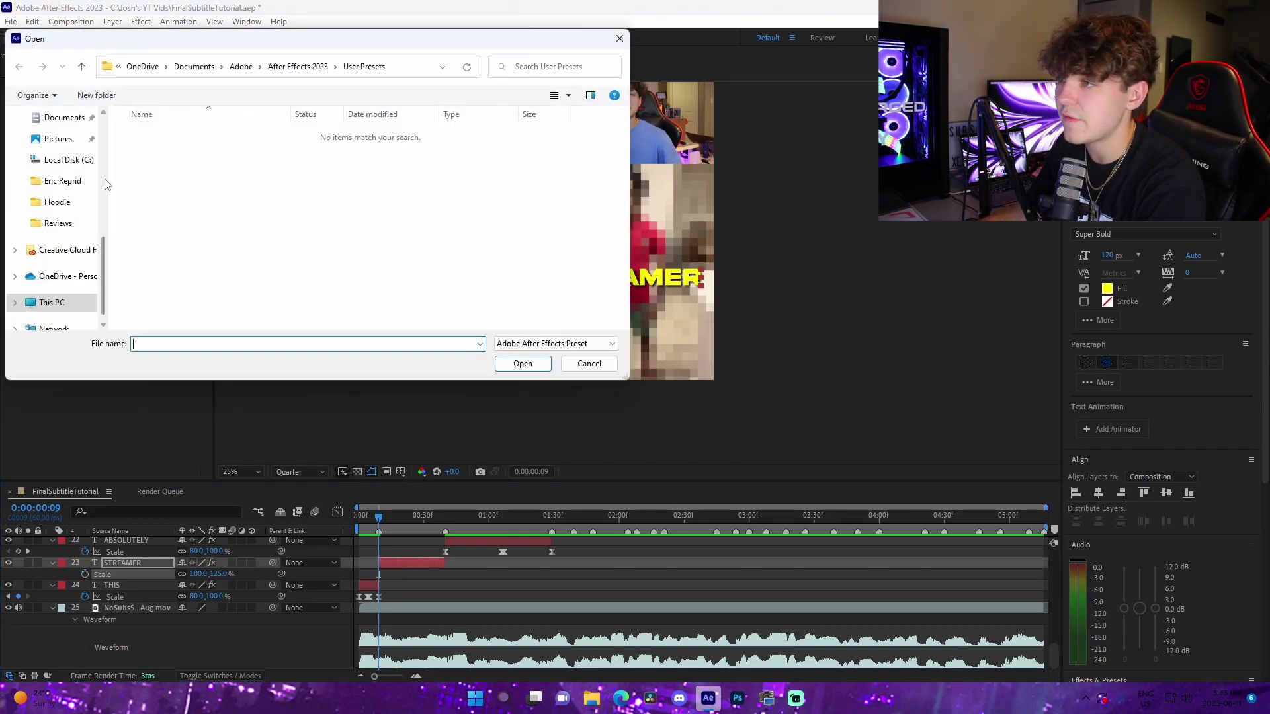
pyautogui.scroll(5, 84, 180)
pyautogui.click(60, 287)
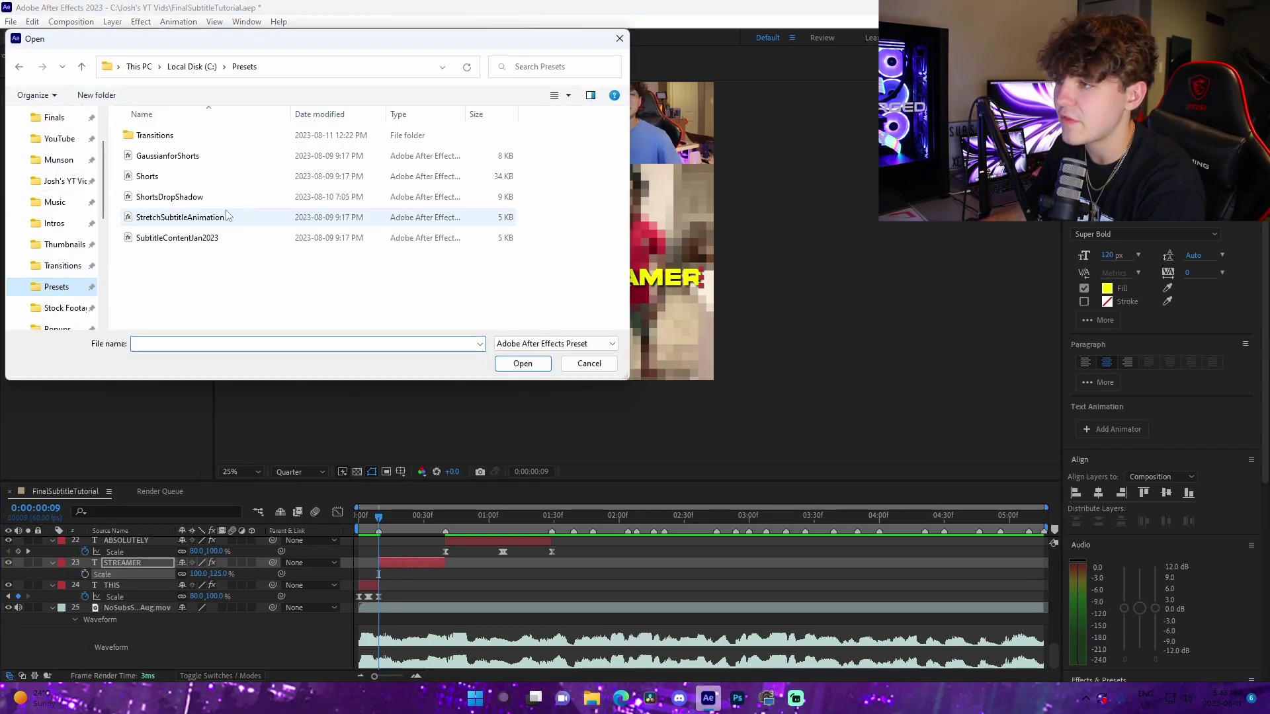
pyautogui.click(207, 240)
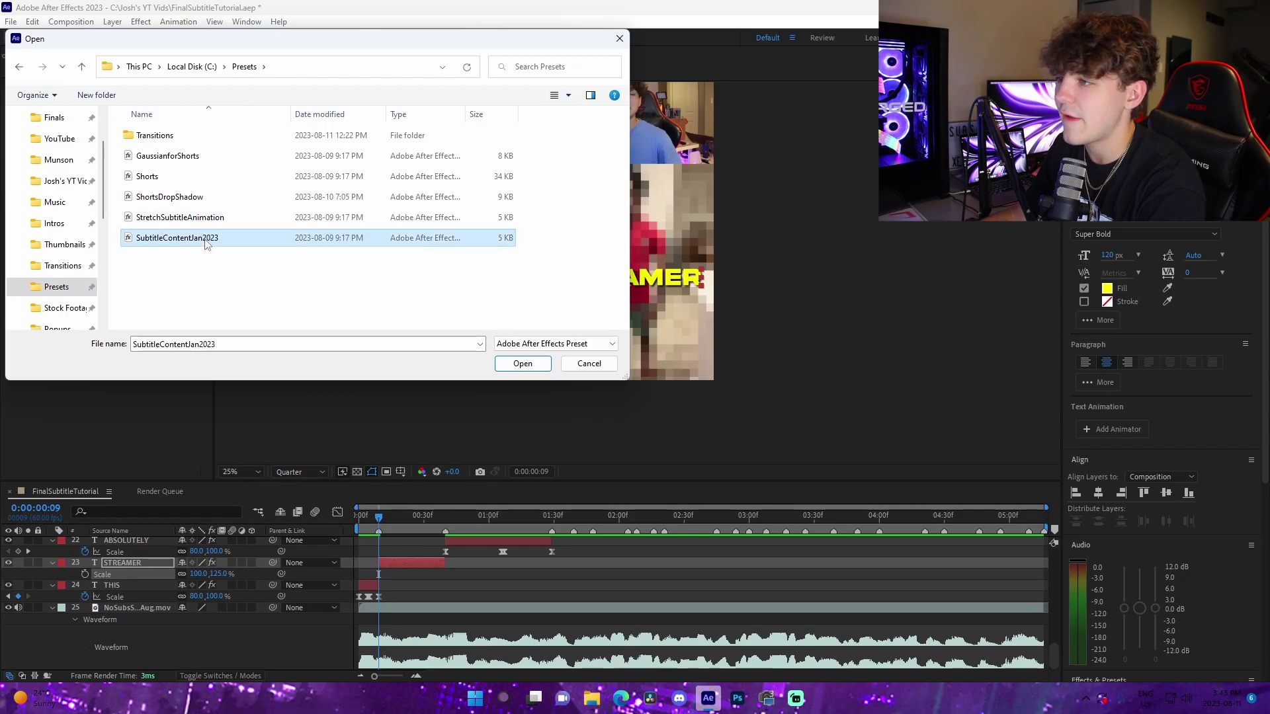
pyautogui.click(522, 363)
# Fit STREAMER's preset Scale keyframes to the layer, with the middle pair near its centre and the last at its end, and preview the result
pyautogui.click(427, 574)
pyautogui.moveTo(419, 573); pyautogui.dragTo(402, 575)
pyautogui.click(440, 583)
pyautogui.moveTo(489, 575); pyautogui.dragTo(447, 574)
pyautogui.click(465, 579)
pyautogui.press('space')
pyautogui.moveTo(370, 518); pyautogui.dragTo(592, 527)
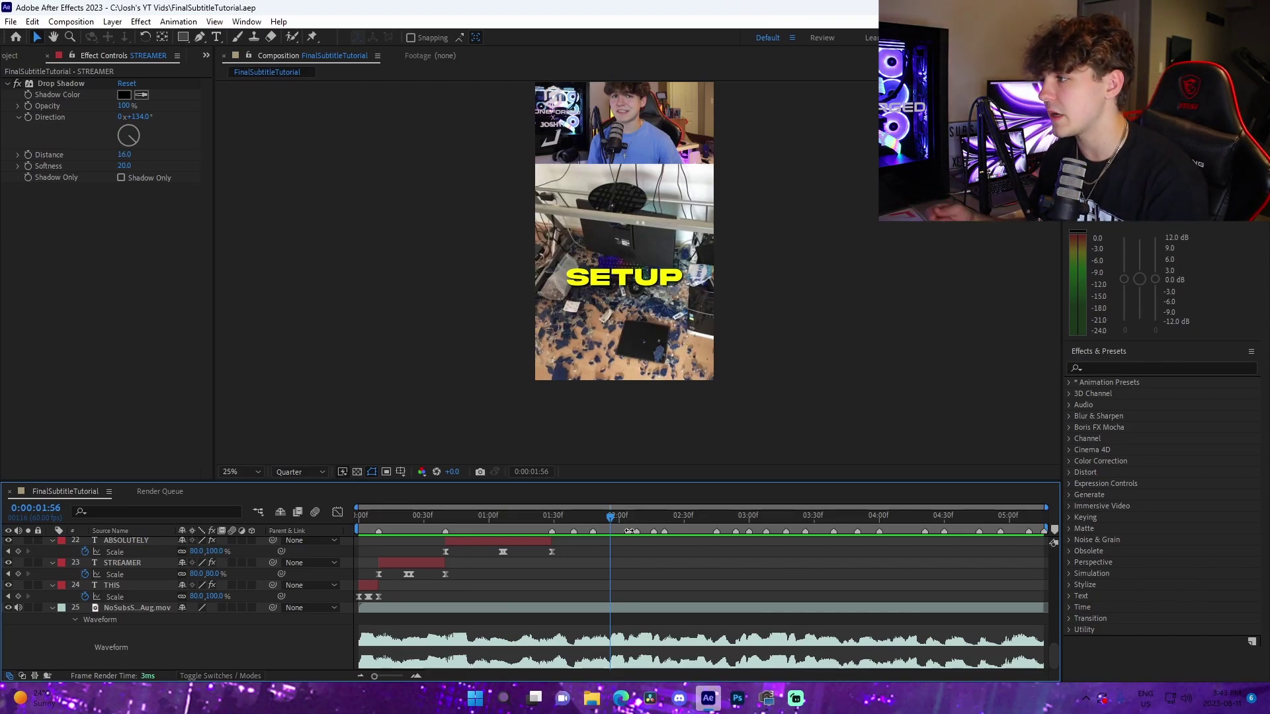
# Change the composition size to 1920 by 1080 px
pyautogui.click(71, 21)
pyautogui.click(89, 51)
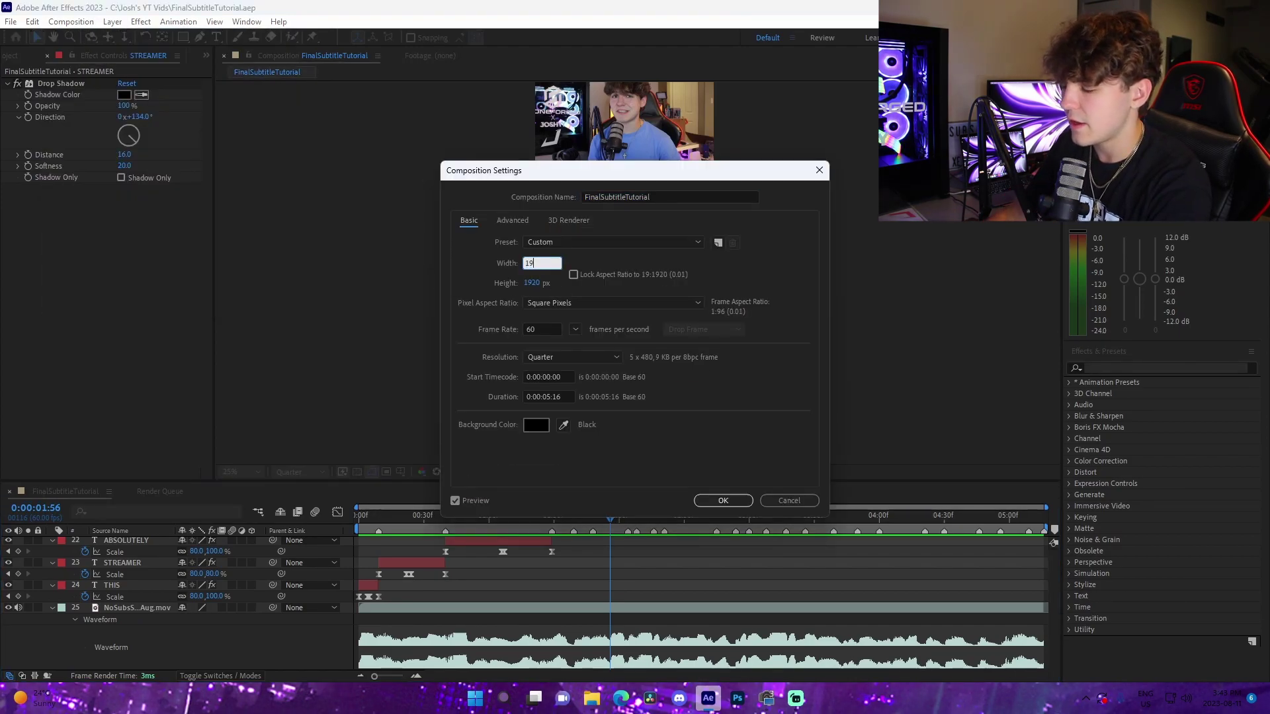
pyautogui.click(530, 283)
pyautogui.write('1')
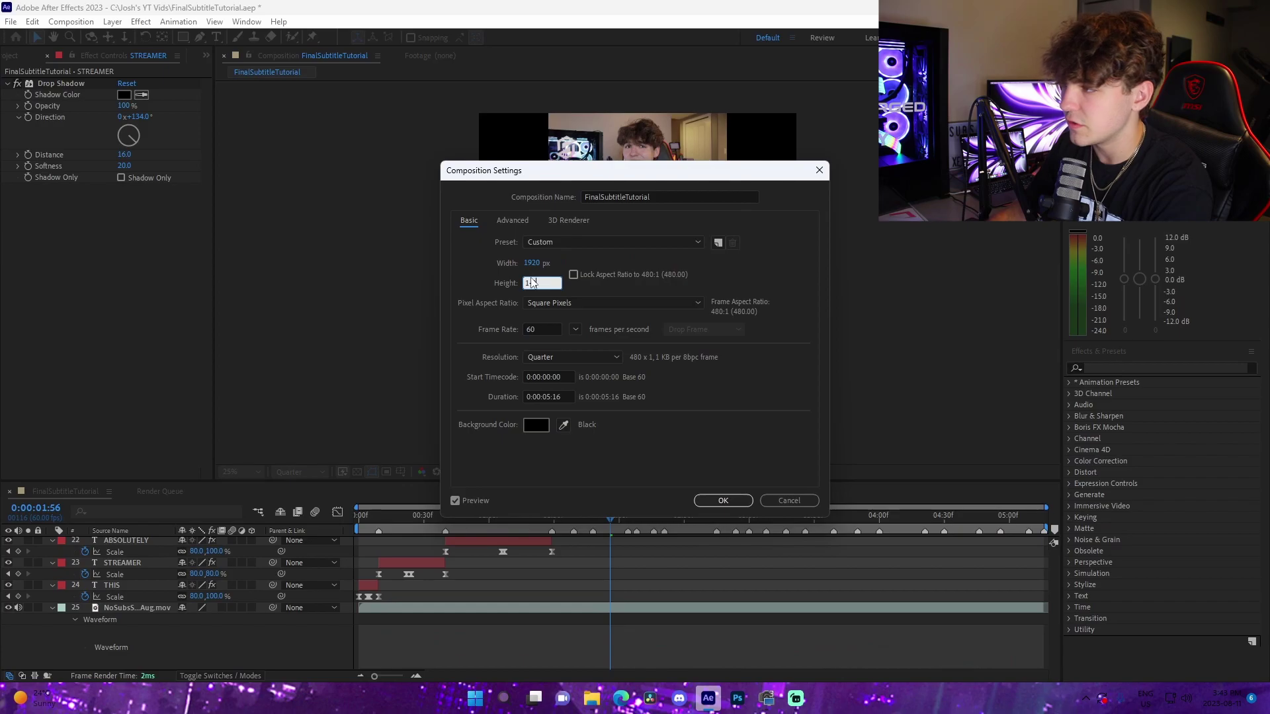
pyautogui.write('080')
pyautogui.click(723, 501)
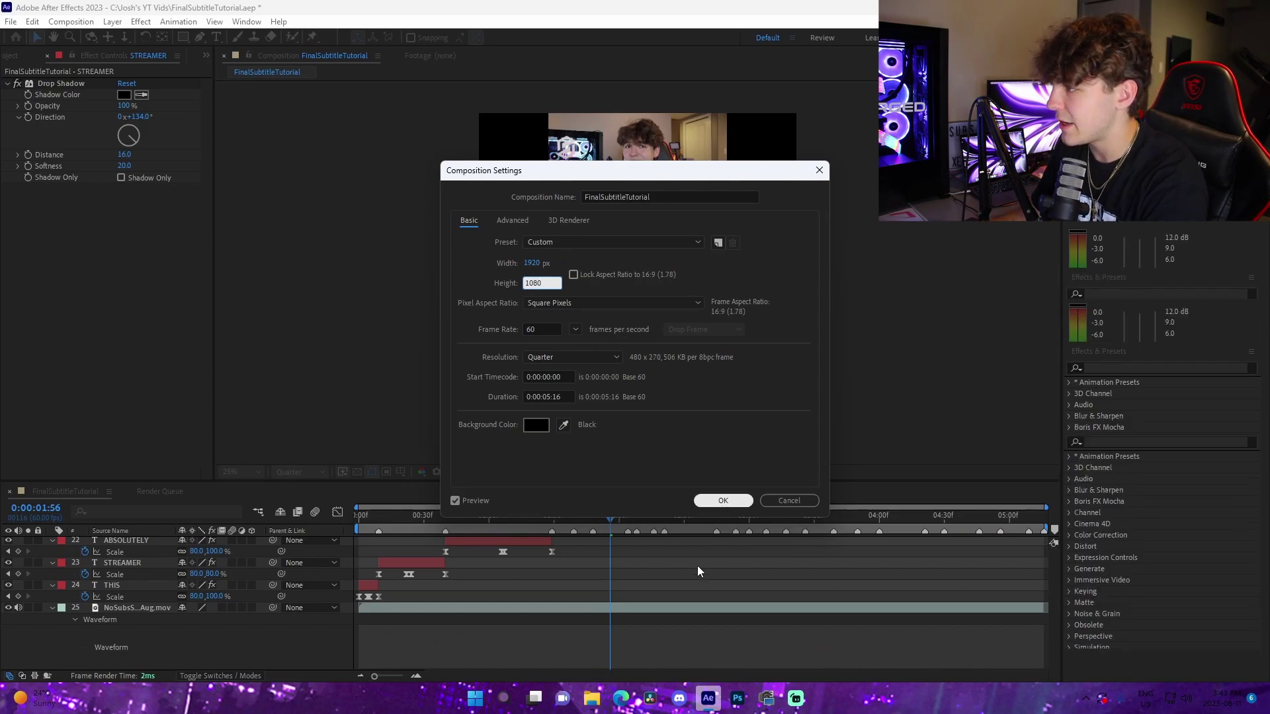
# Scale the NoSubsSpeedAug.mov layer to 177% so the footage fills the width of the horizontal frame
pyautogui.click(641, 606)
pyautogui.press('s')
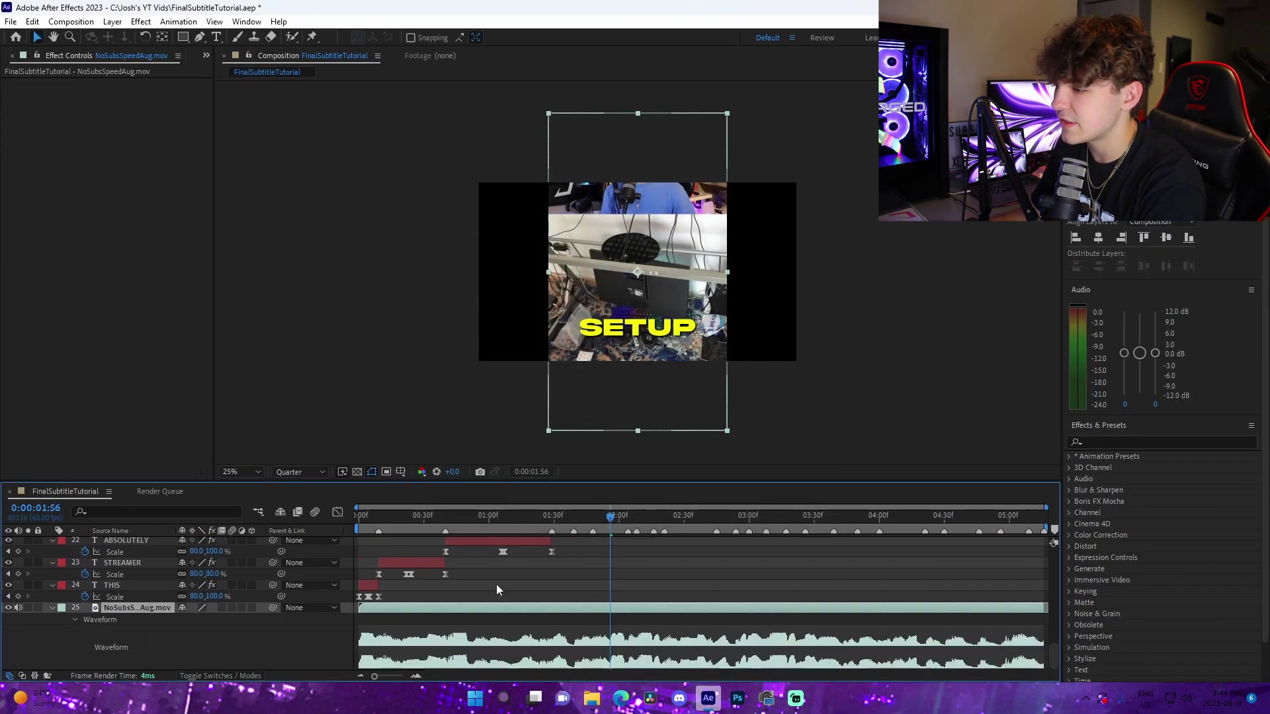
pyautogui.moveTo(198, 664); pyautogui.dragTo(276, 685)
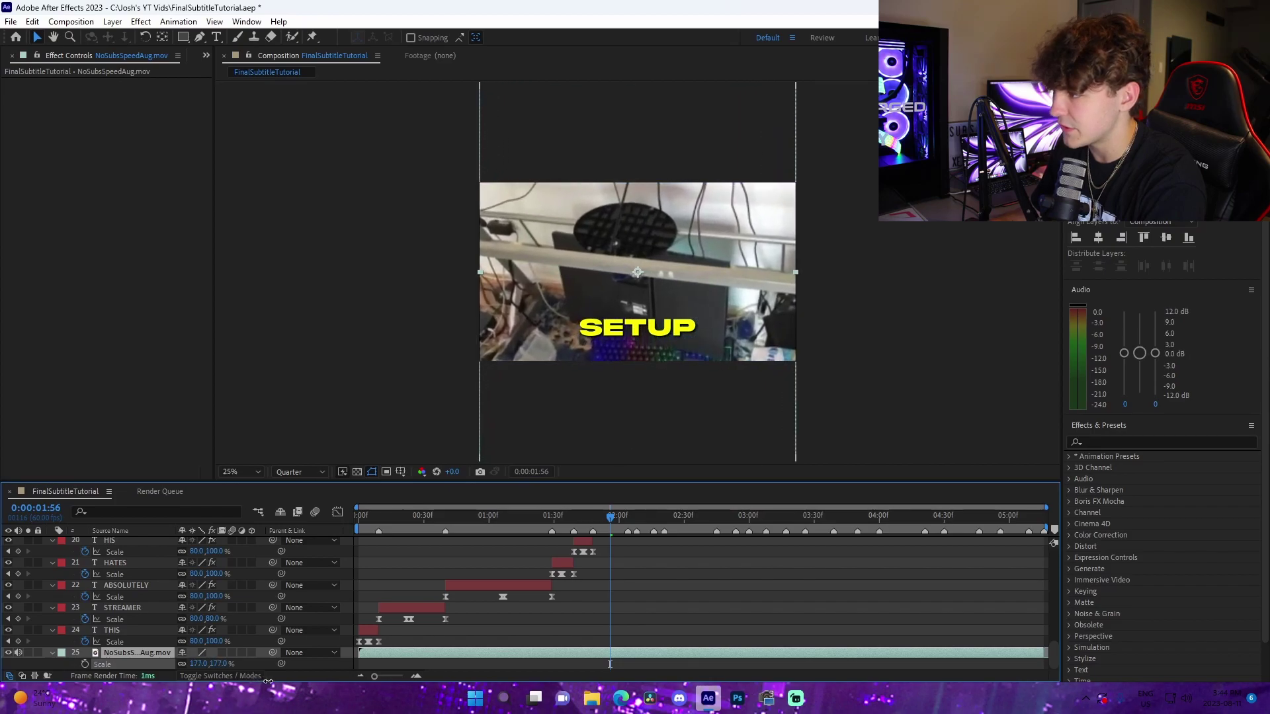
# Reposition the NoSubsSpeedAug.mov footage vertically to a Y position of 1731 so the speaker's face is framed
pyautogui.moveTo(207, 664); pyautogui.dragTo(981, 680)
pyautogui.click(630, 562)
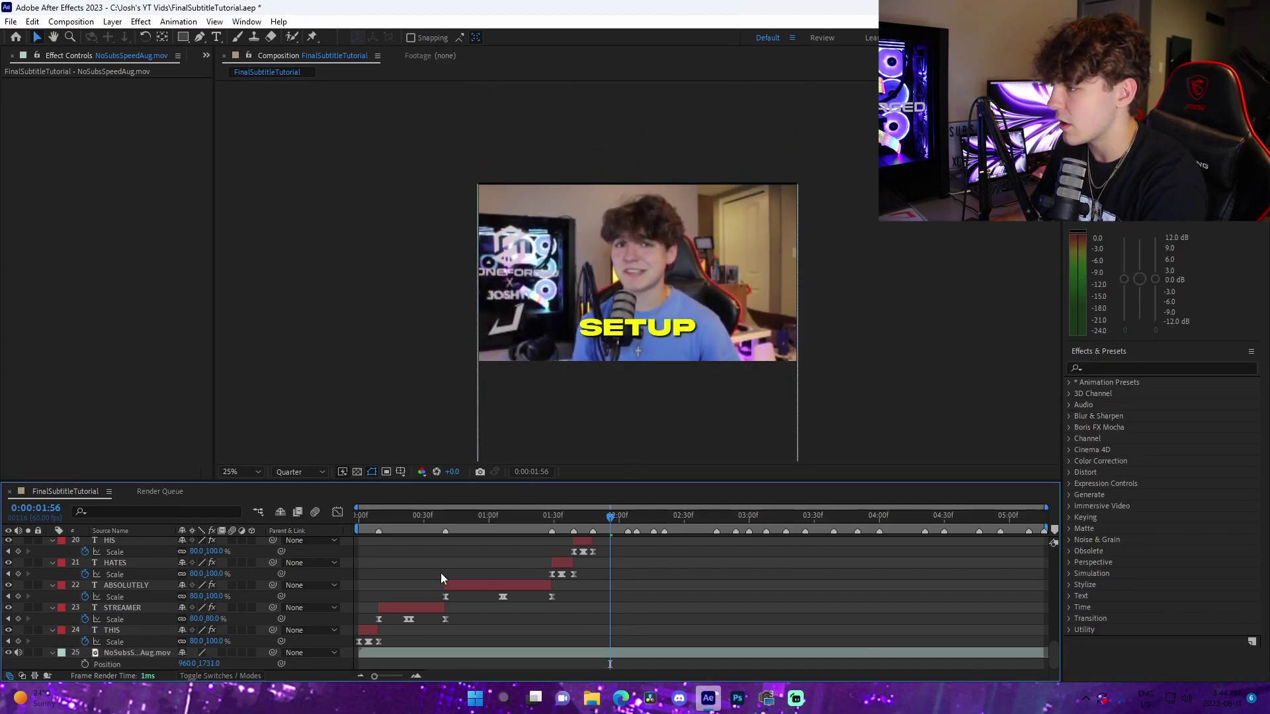
# Reduce the font size of the ABSOLUTELY subtitle to 100 px
pyautogui.click(493, 516)
pyautogui.click(508, 589)
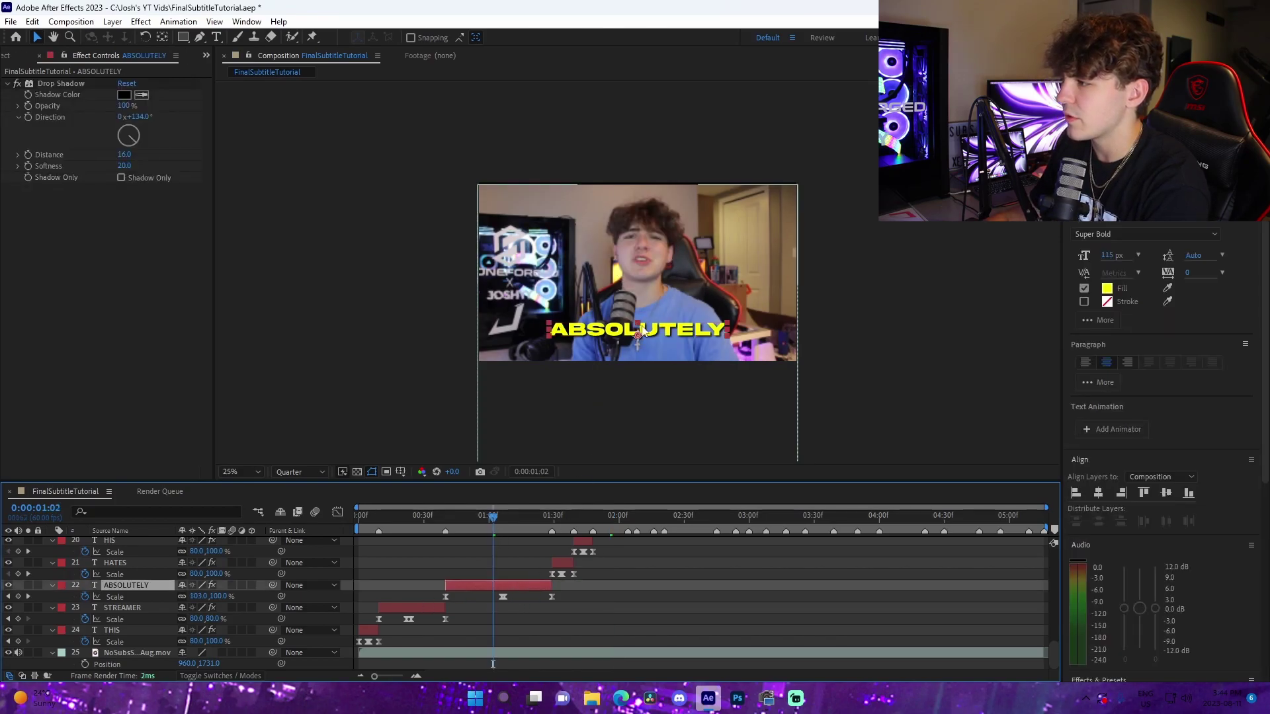
pyautogui.doubleClick(609, 332)
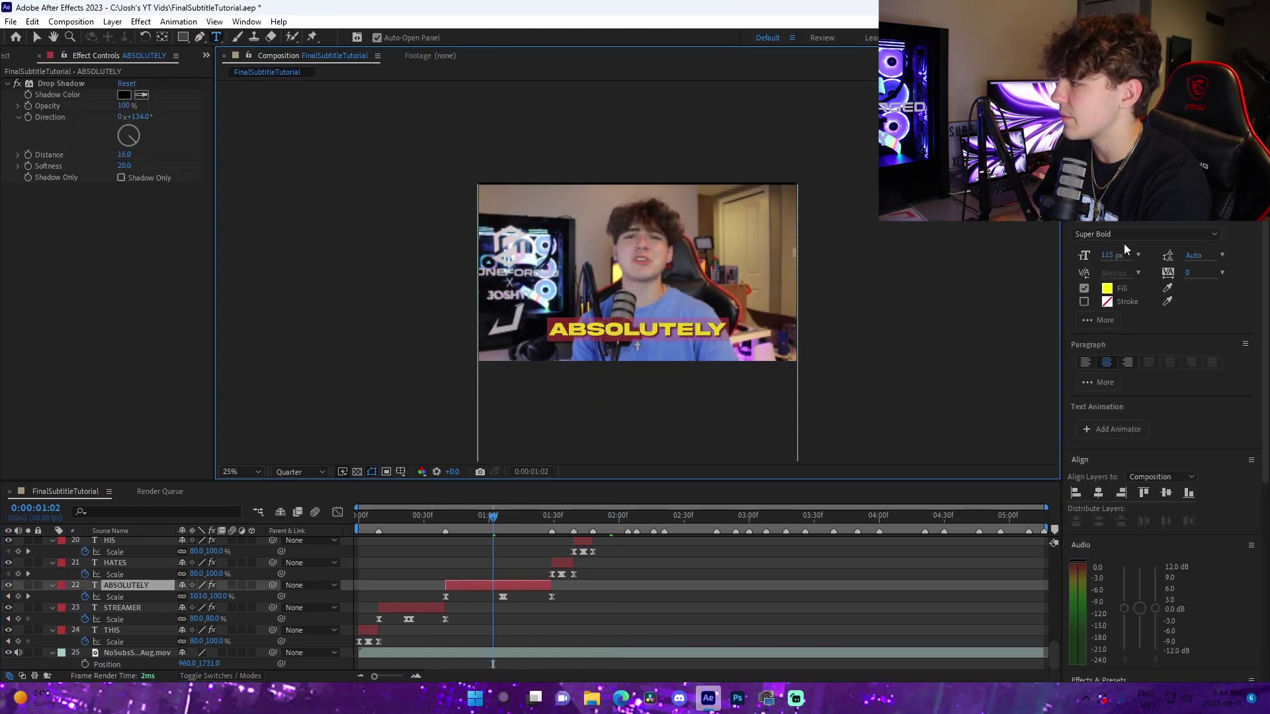
pyautogui.moveTo(1118, 256); pyautogui.dragTo(1111, 256)
pyautogui.write('p')
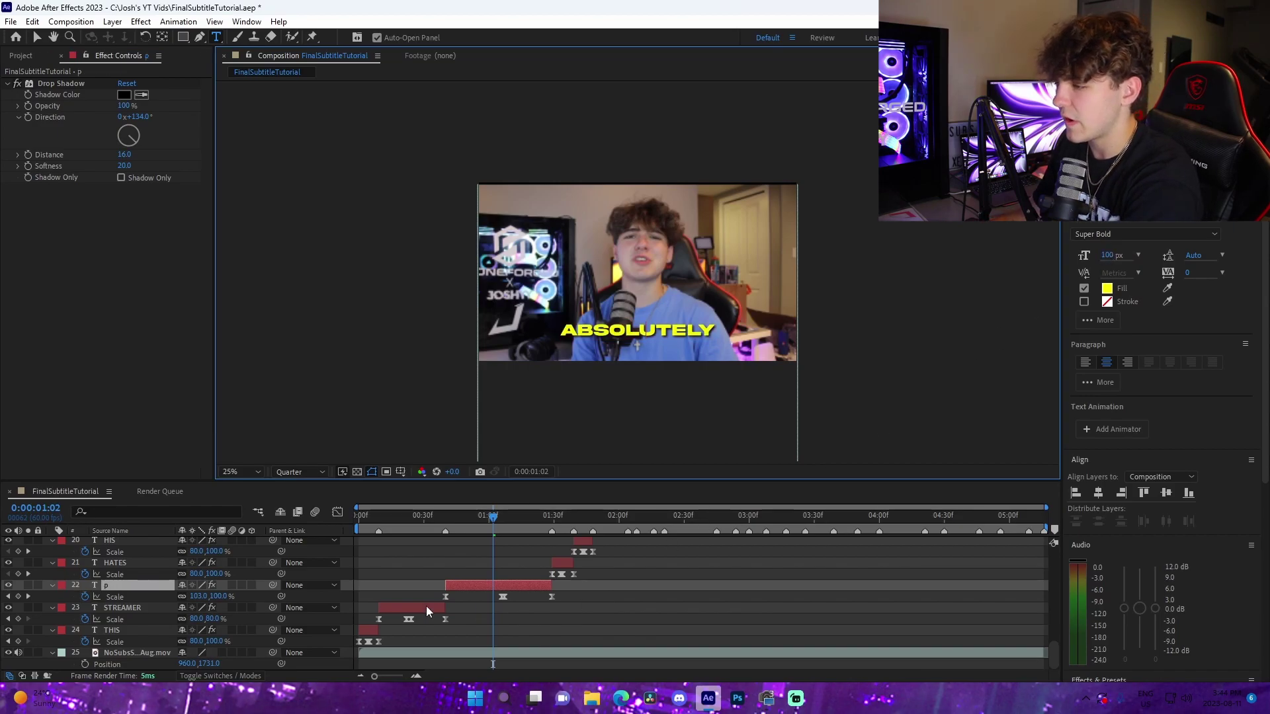
pyautogui.click(220, 597)
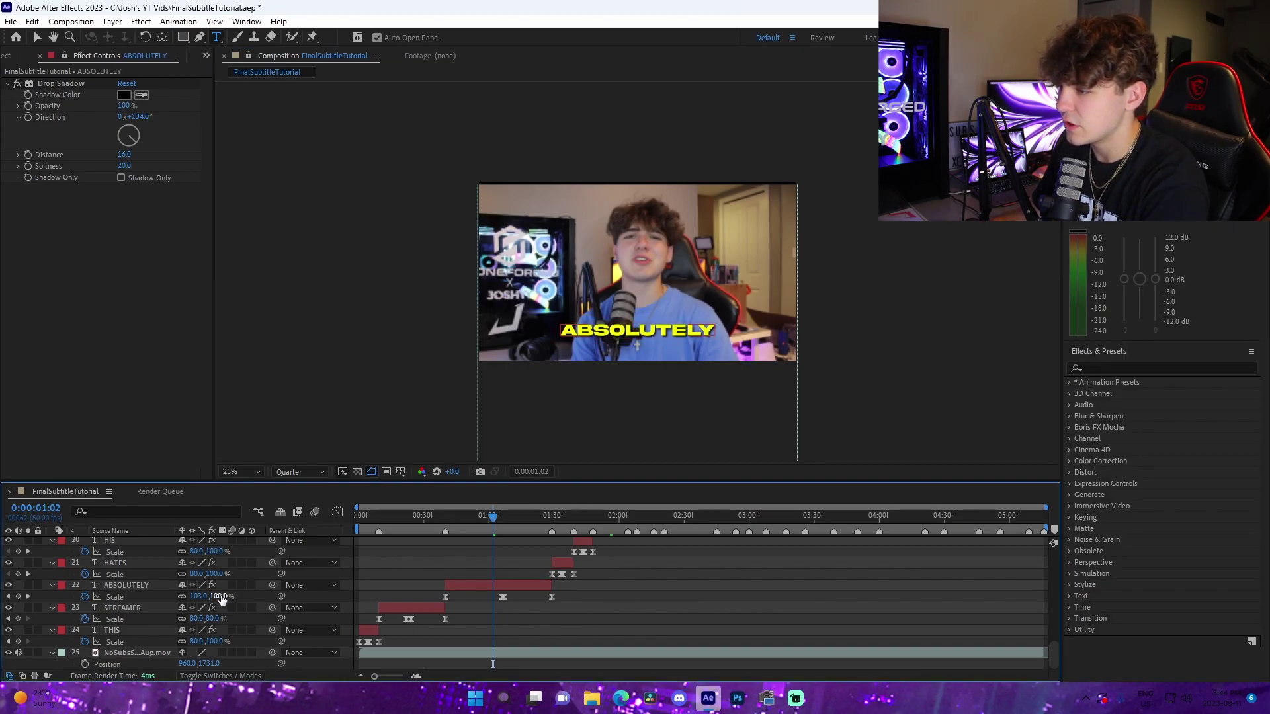
# Lower the ABSOLUTELY subtitle to a Y position of 1025.3 near the frame's bottom edge and briefly preview it
pyautogui.click(510, 587)
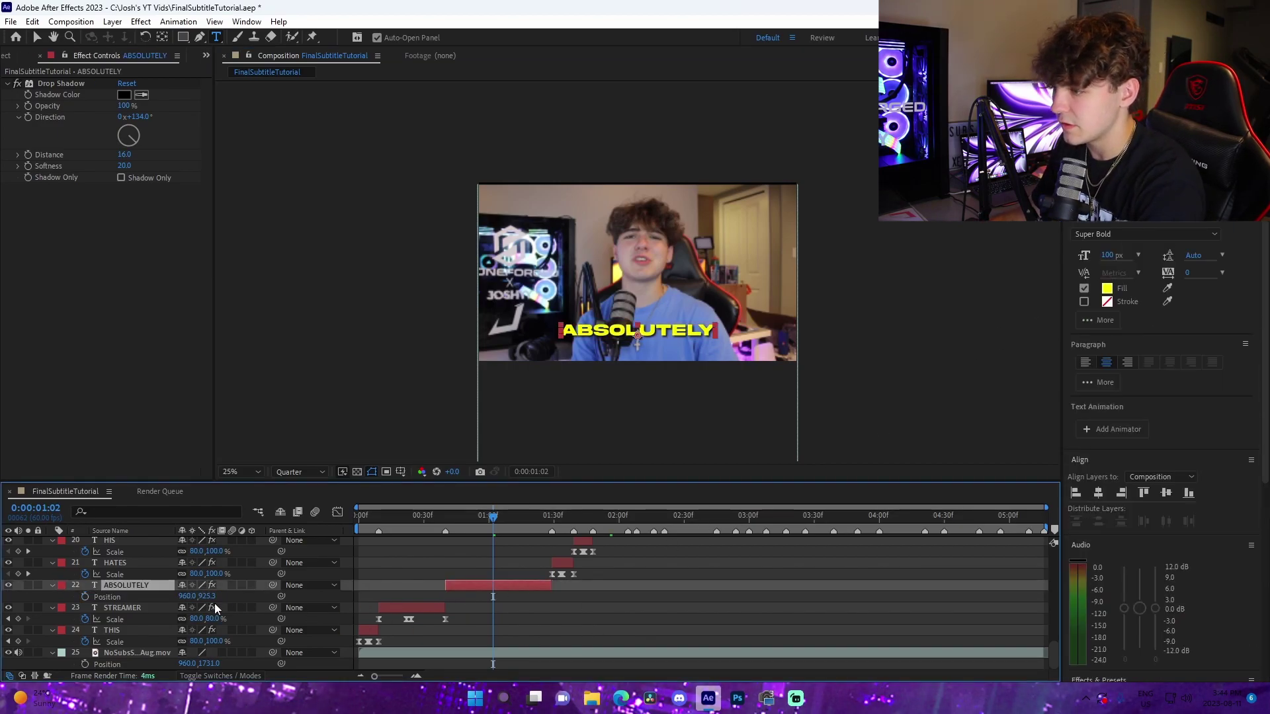
pyautogui.moveTo(244, 600); pyautogui.dragTo(462, 535)
pyautogui.press('space')
pyautogui.press('space')
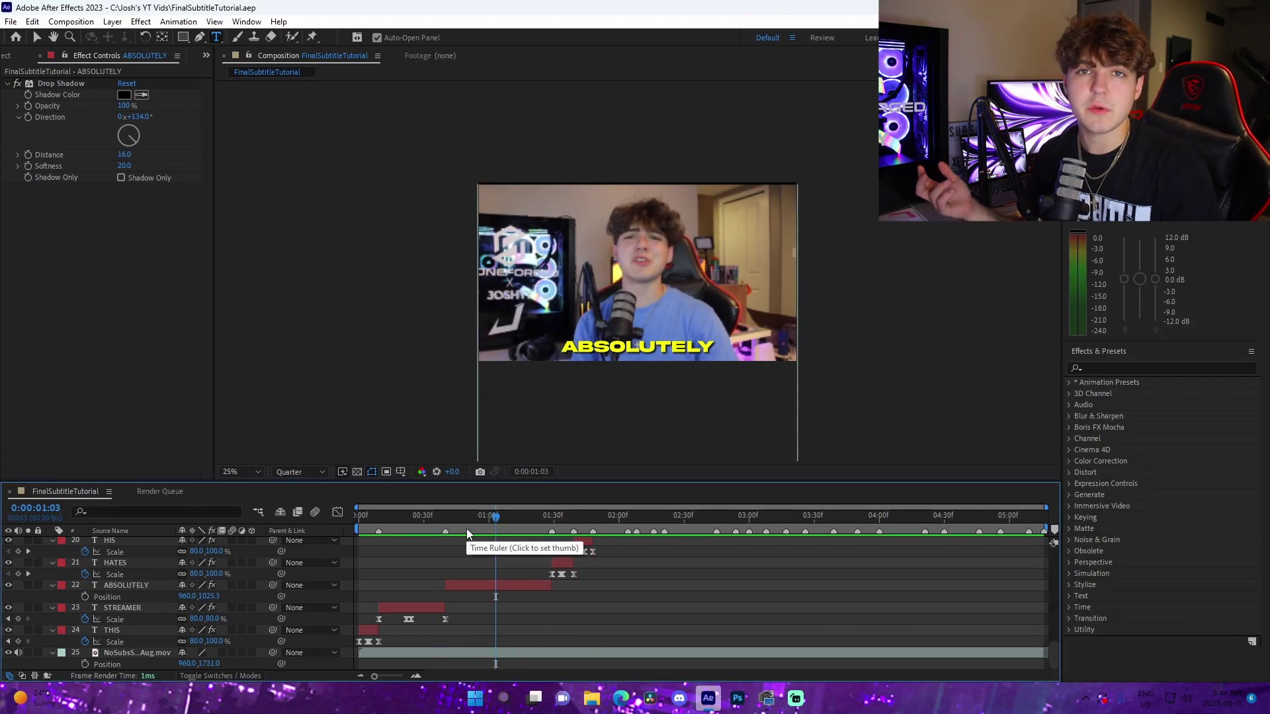